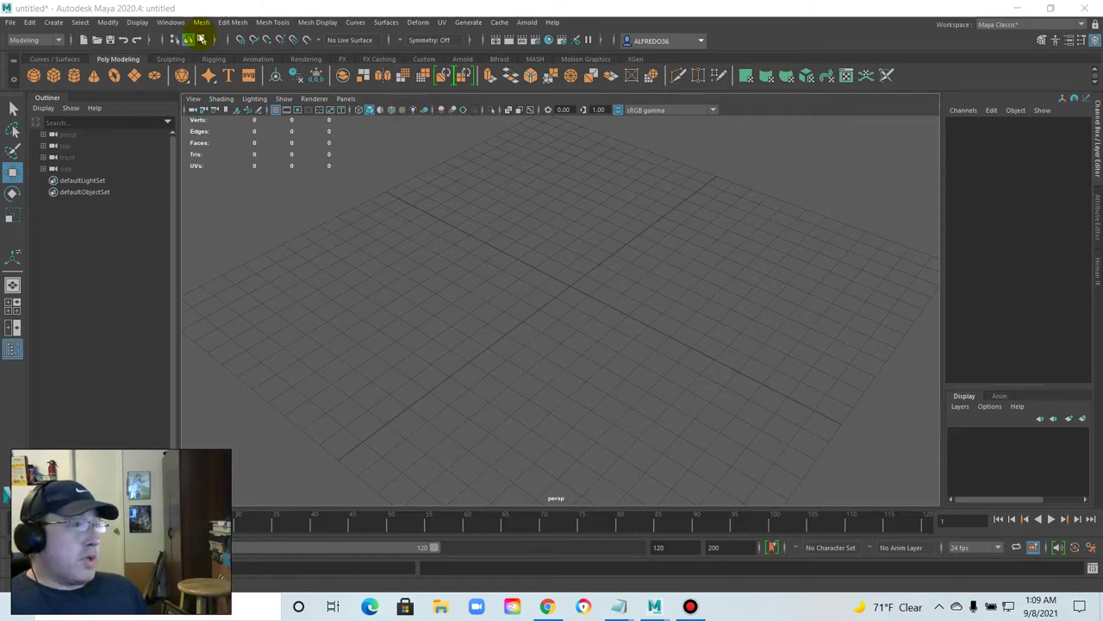
Create a polygon cube at the center of the grid.
{"action": "left_click", "coordinate": [53, 23]}
{"action": "mouse_move", "coordinate": [76, 68]}
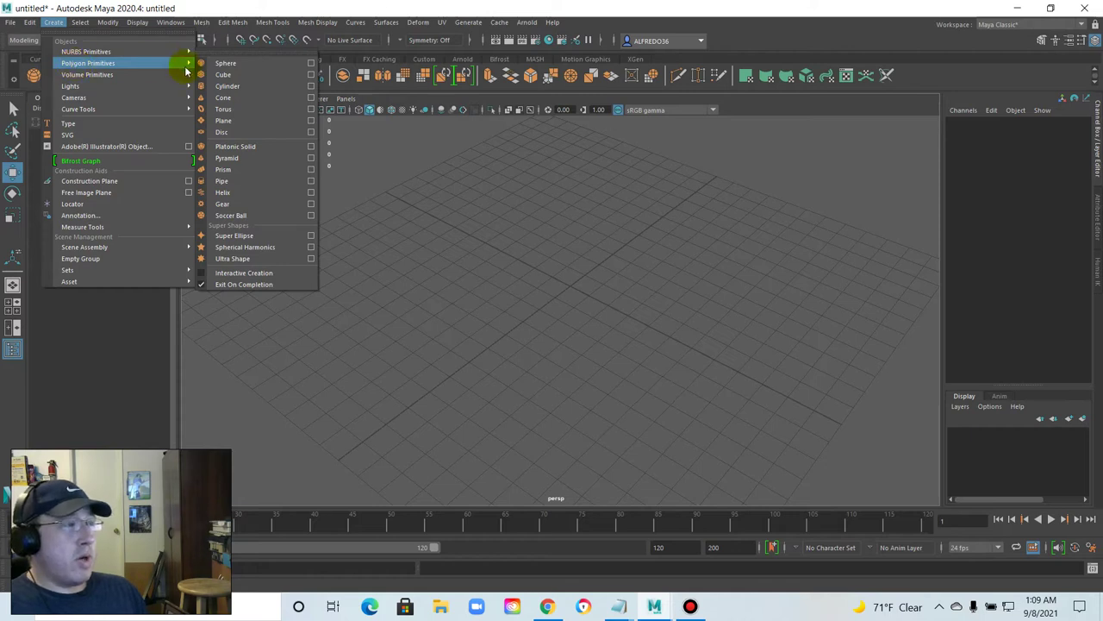
{"action": "left_click", "coordinate": [237, 75]}
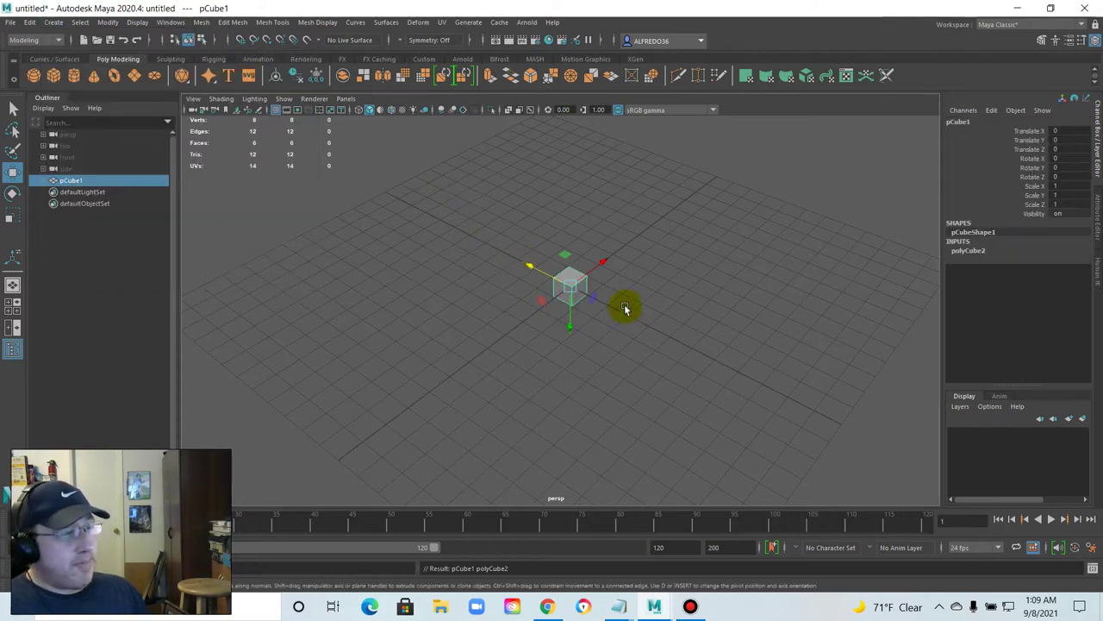
Scale the cube into a flat slab, about 14.05 in X and 7.48 in Z.
{"action": "left_click_drag", "start_coordinate": [635, 303], "coordinate": [942, 438], "text": "alt"}
{"action": "key", "text": "r"}
{"action": "left_click_drag", "start_coordinate": [531, 353], "coordinate": [563, 356]}
{"action": "left_click_drag", "start_coordinate": [491, 294], "coordinate": [609, 216]}
{"action": "left_click", "coordinate": [611, 216]}
{"action": "left_click", "coordinate": [611, 298]}
Lengthen the slab to a Z scale of about 23.51 and set its subdivisions to 5 in width and 6 in depth.
{"action": "left_click", "coordinate": [971, 251]}
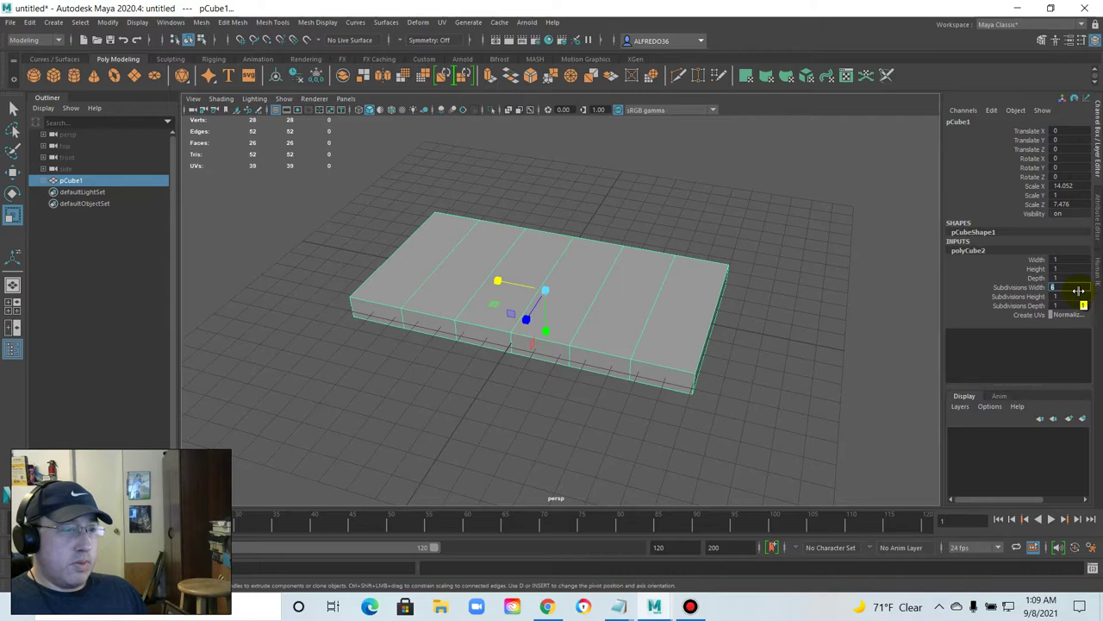
{"action": "left_click_drag", "start_coordinate": [670, 339], "coordinate": [742, 359], "text": "alt"}
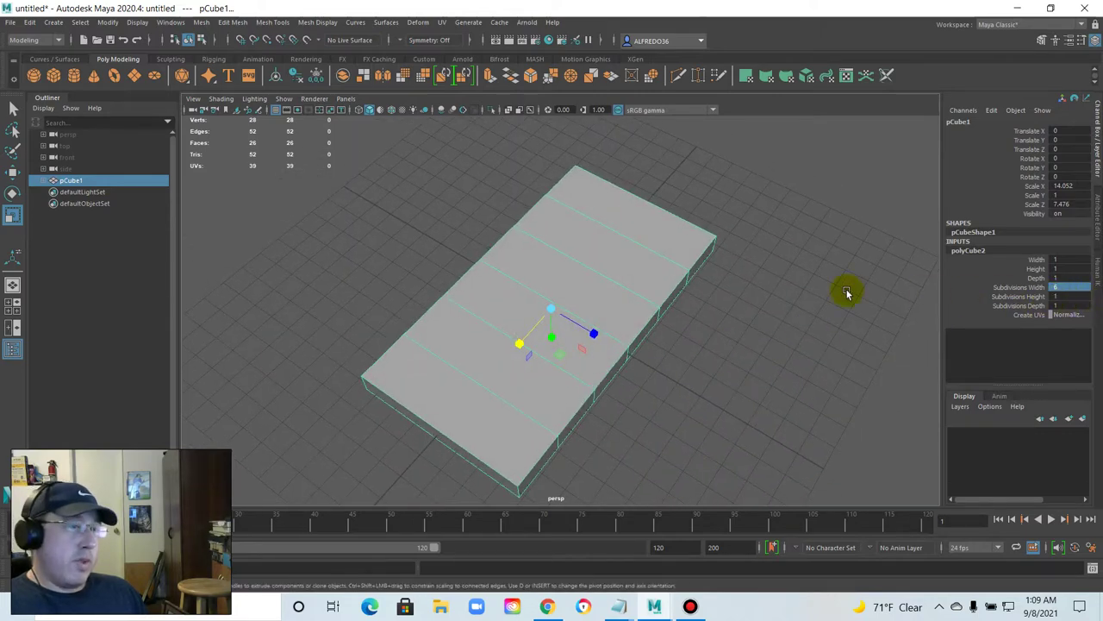
{"action": "left_click_drag", "start_coordinate": [593, 332], "coordinate": [673, 309]}
{"action": "left_click_drag", "start_coordinate": [537, 350], "coordinate": [540, 341]}
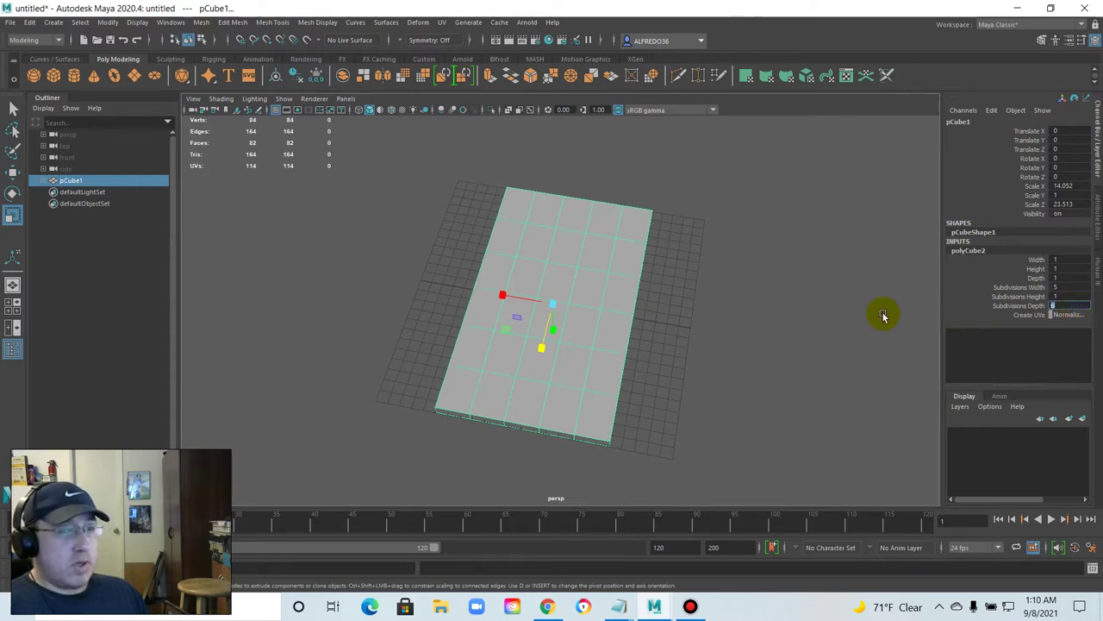
{"action": "left_click_drag", "start_coordinate": [680, 301], "coordinate": [701, 337], "text": "alt"}
{"action": "left_click_drag", "start_coordinate": [721, 299], "coordinate": [689, 285], "text": "alt"}
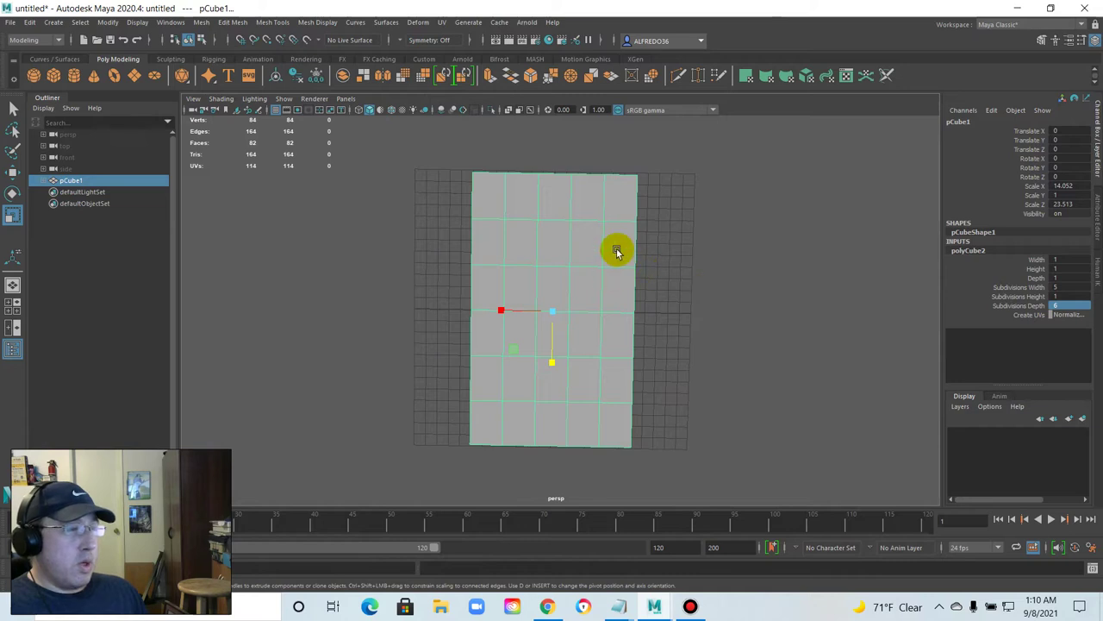
Paint-select all side faces along both long sides of the slab.
{"action": "left_click_drag", "start_coordinate": [475, 290], "coordinate": [406, 194], "text": "alt"}
{"action": "left_click", "coordinate": [14, 152]}
{"action": "mouse_move", "coordinate": [347, 284]}
{"action": "left_mouse_down", "text": "alt"}
{"action": "mouse_move", "coordinate": [460, 338]}
{"action": "mouse_move", "coordinate": [456, 243]}
{"action": "mouse_move", "coordinate": [482, 319]}
{"action": "mouse_move", "coordinate": [483, 374]}
{"action": "mouse_move", "coordinate": [505, 371]}
{"action": "left_mouse_up", "text": "alt"}
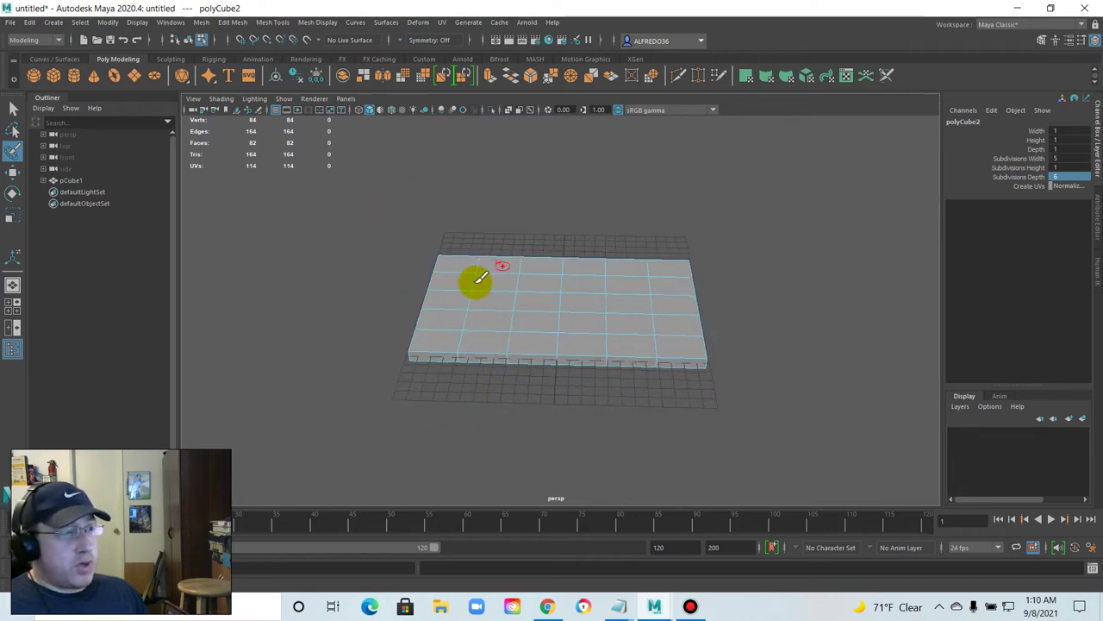
{"action": "mouse_move", "coordinate": [543, 298]}
{"action": "left_mouse_down", "text": "alt"}
{"action": "mouse_move", "coordinate": [527, 232]}
{"action": "mouse_move", "coordinate": [624, 290]}
{"action": "mouse_move", "coordinate": [554, 266]}
{"action": "mouse_move", "coordinate": [426, 276]}
{"action": "mouse_move", "coordinate": [419, 307]}
{"action": "mouse_move", "coordinate": [525, 325]}
{"action": "mouse_move", "coordinate": [423, 322]}
{"action": "mouse_move", "coordinate": [773, 289]}
{"action": "mouse_move", "coordinate": [756, 305]}
{"action": "left_mouse_up", "text": "alt"}
{"action": "mouse_move", "coordinate": [458, 313]}
{"action": "left_mouse_down", "text": "alt"}
{"action": "mouse_move", "coordinate": [789, 328]}
{"action": "mouse_move", "coordinate": [320, 313]}
{"action": "mouse_move", "coordinate": [323, 289]}
{"action": "left_mouse_up", "text": "alt"}
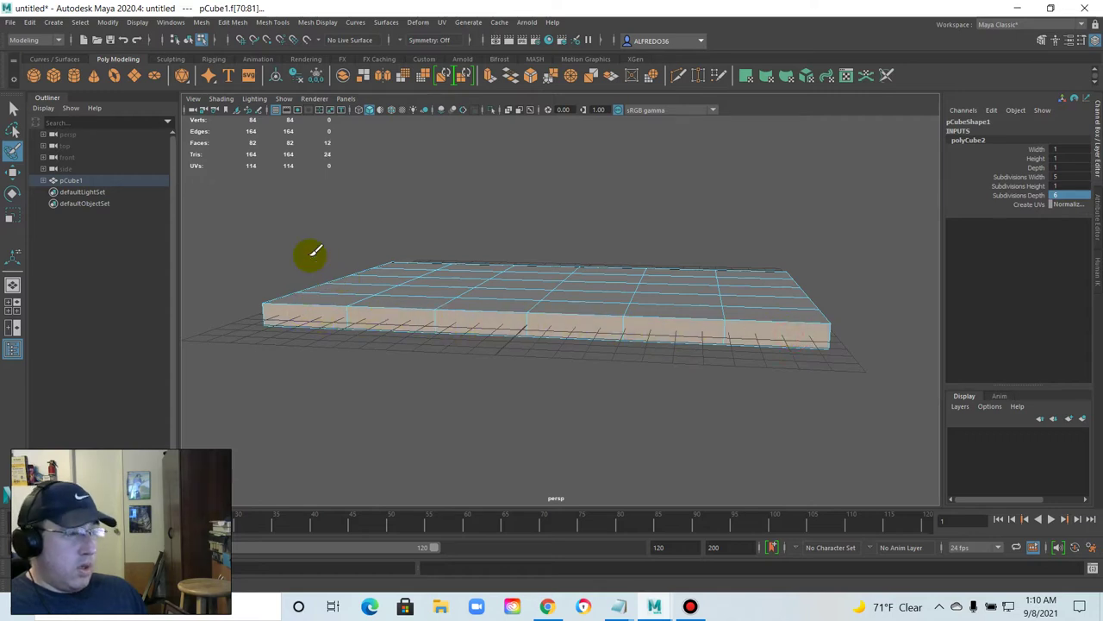
Extrude the selected long-side faces outward by about 1.82 in local Z.
{"action": "scroll", "coordinate": [504, 311], "scroll_direction": "down", "scroll_amount": 3}
{"action": "left_click_drag", "start_coordinate": [529, 300], "coordinate": [451, 339], "text": "alt"}
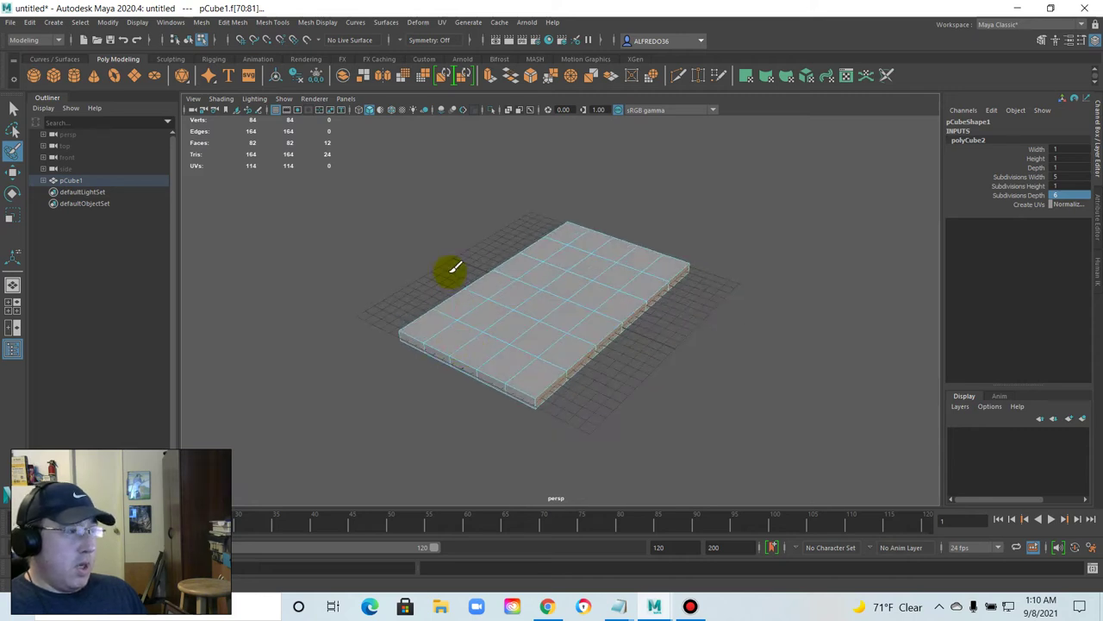
{"action": "left_click", "coordinate": [220, 23]}
{"action": "left_click", "coordinate": [283, 133]}
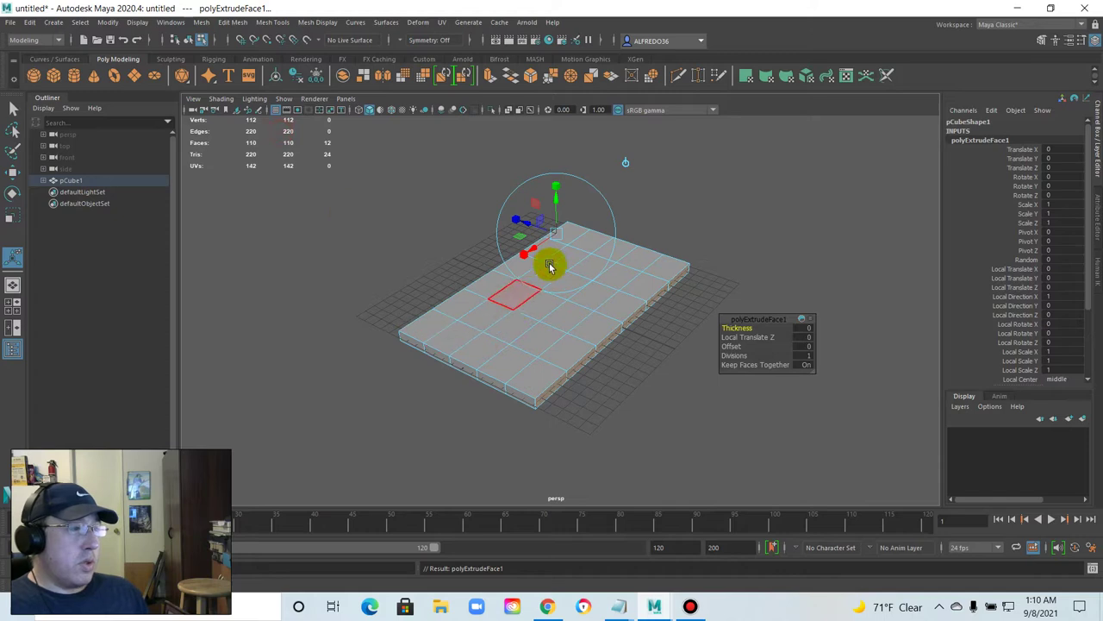
{"action": "left_click", "coordinate": [233, 23]}
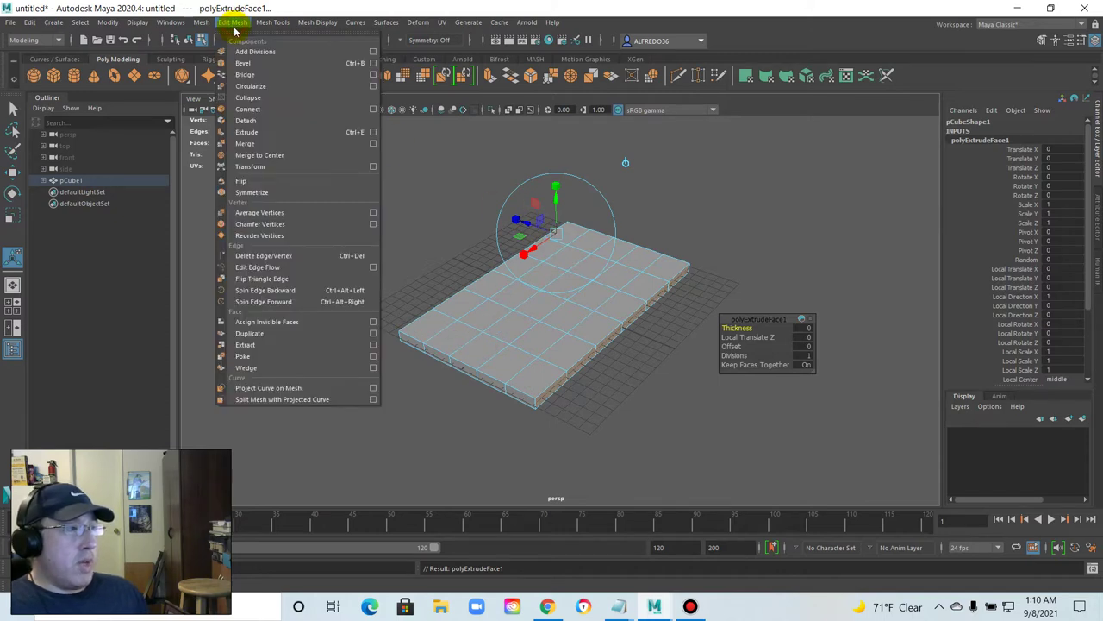
{"action": "left_click", "coordinate": [529, 226]}
{"action": "left_click_drag", "start_coordinate": [530, 226], "coordinate": [512, 232]}
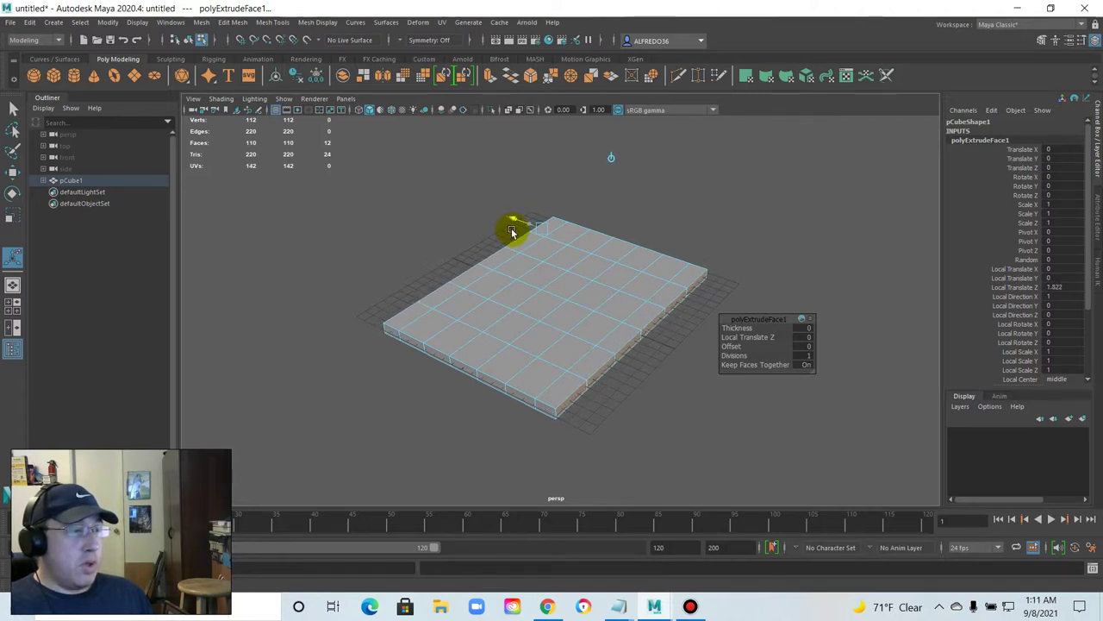
{"action": "left_click_drag", "start_coordinate": [546, 288], "coordinate": [485, 191], "text": "alt"}
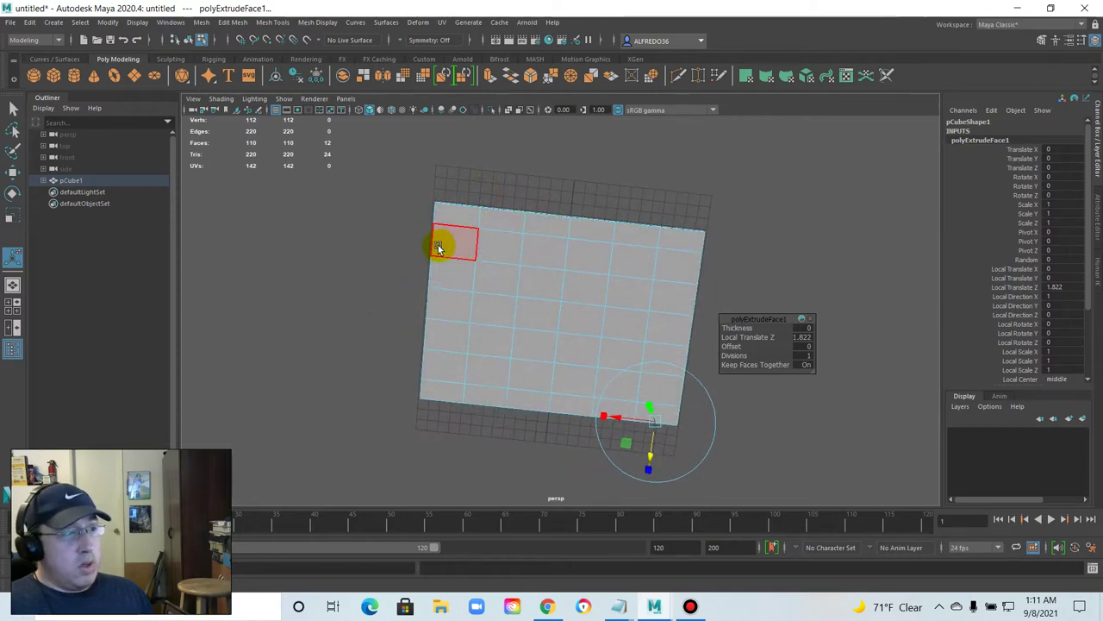
{"action": "left_click_drag", "start_coordinate": [423, 313], "coordinate": [311, 251], "text": "alt"}
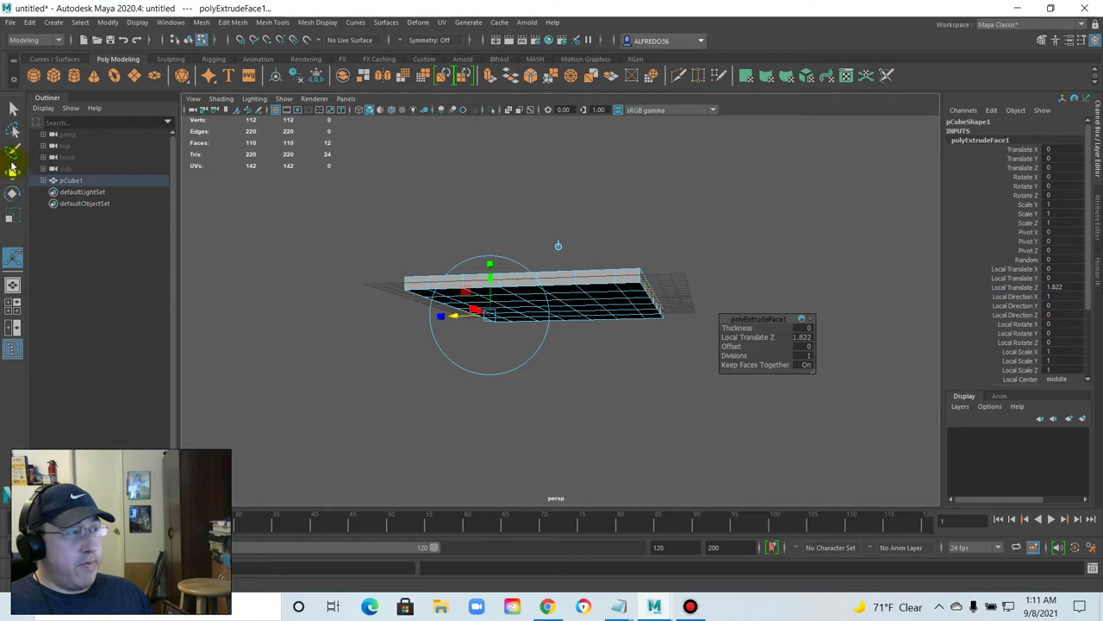
{"action": "left_click", "coordinate": [13, 151]}
{"action": "mouse_move", "coordinate": [628, 271]}
{"action": "left_mouse_down"}
{"action": "mouse_move", "coordinate": [412, 278]}
{"action": "mouse_move", "coordinate": [580, 284]}
{"action": "mouse_move", "coordinate": [542, 279]}
{"action": "left_mouse_up"}
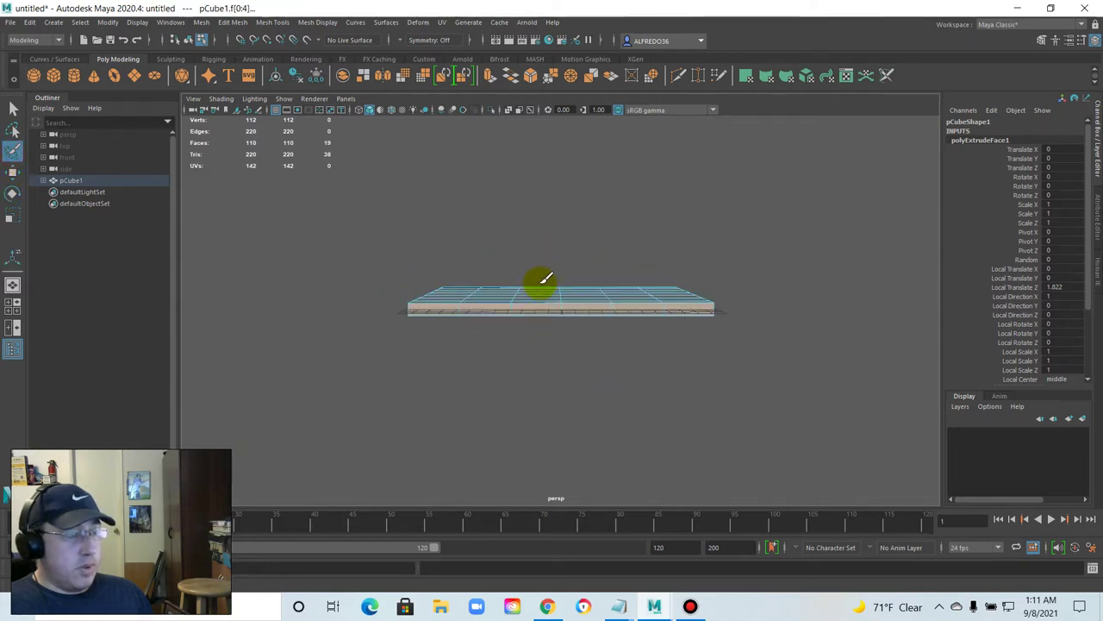
{"action": "key", "text": "ctrl+z"}
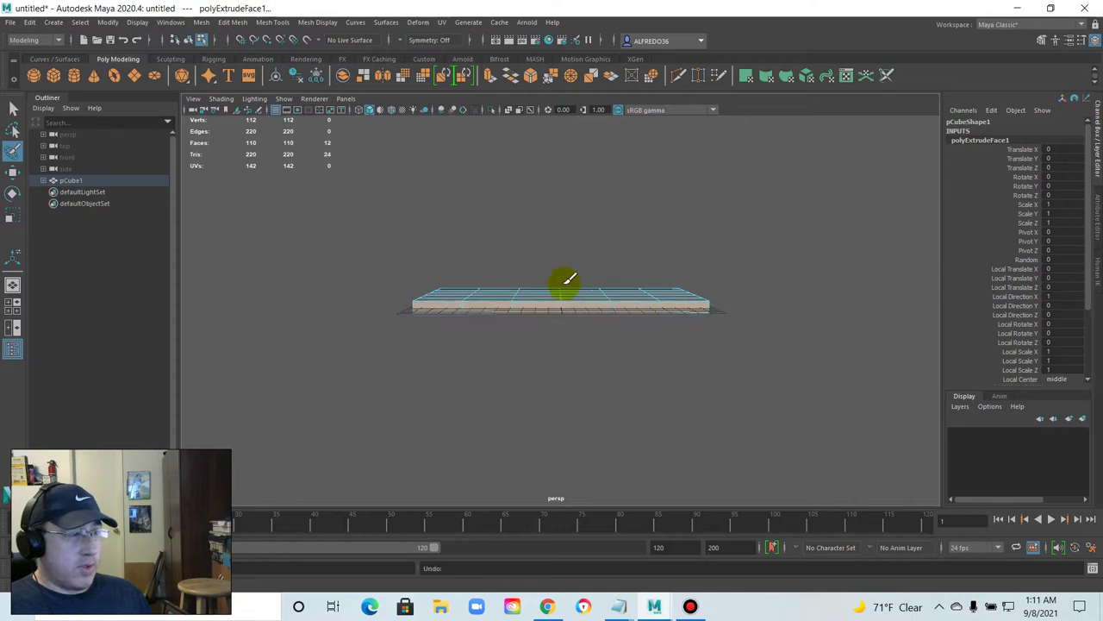
{"action": "left_click", "coordinate": [30, 21]}
{"action": "left_click", "coordinate": [60, 67]}
{"action": "mouse_move", "coordinate": [645, 284]}
{"action": "left_mouse_down", "text": "alt"}
{"action": "mouse_move", "coordinate": [574, 337]}
{"action": "mouse_move", "coordinate": [547, 304]}
{"action": "mouse_move", "coordinate": [578, 354]}
{"action": "left_mouse_up", "text": "alt"}
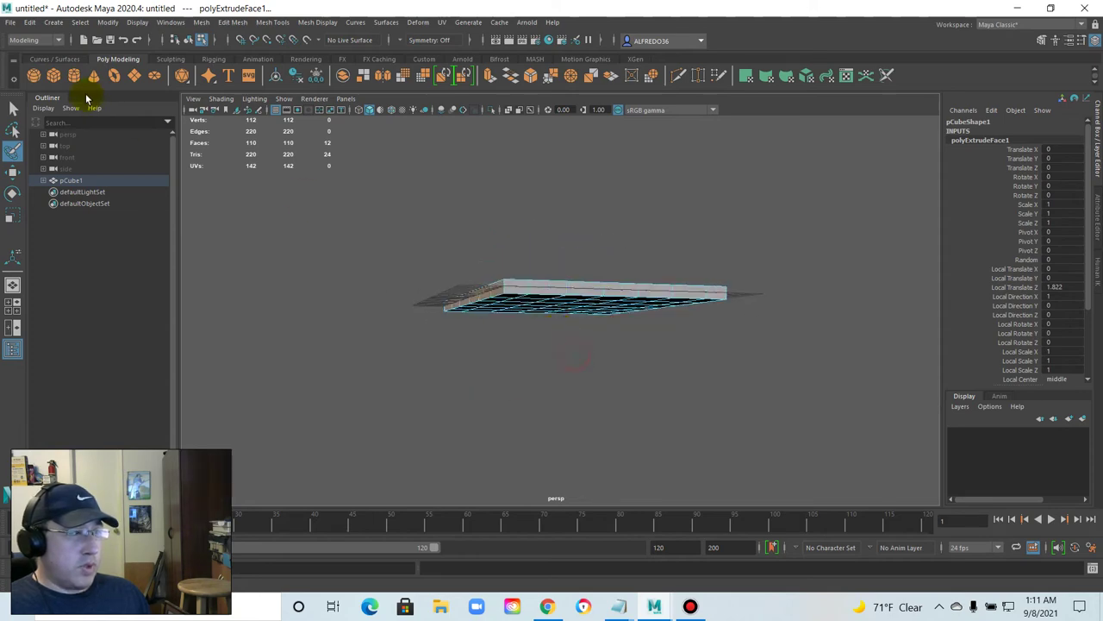
Clear the face selection and paint-select all side faces on both short ends of the slab.
{"action": "left_click", "coordinate": [377, 307]}
{"action": "left_click_drag", "start_coordinate": [484, 282], "coordinate": [296, 227], "text": "alt"}
{"action": "left_click", "coordinate": [12, 152]}
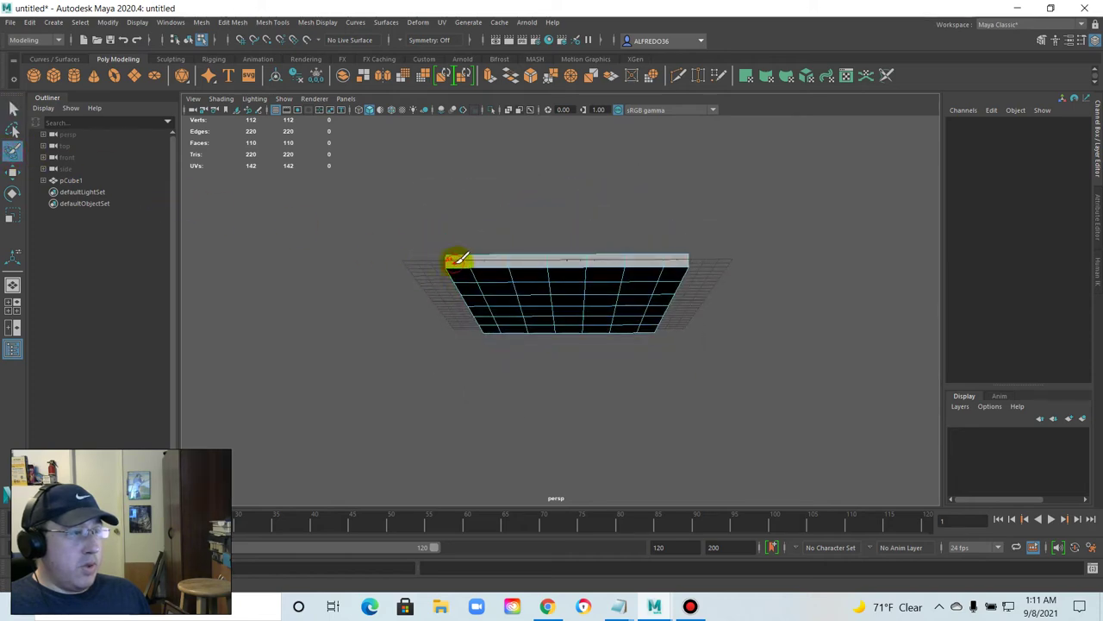
{"action": "left_click_drag", "start_coordinate": [457, 260], "coordinate": [503, 260]}
{"action": "mouse_move", "coordinate": [678, 256]}
{"action": "left_mouse_down"}
{"action": "mouse_move", "coordinate": [714, 261]}
{"action": "mouse_move", "coordinate": [517, 283]}
{"action": "mouse_move", "coordinate": [490, 297]}
{"action": "mouse_move", "coordinate": [672, 299]}
{"action": "mouse_move", "coordinate": [658, 325]}
{"action": "mouse_move", "coordinate": [581, 330]}
{"action": "mouse_move", "coordinate": [448, 250]}
{"action": "left_mouse_up"}
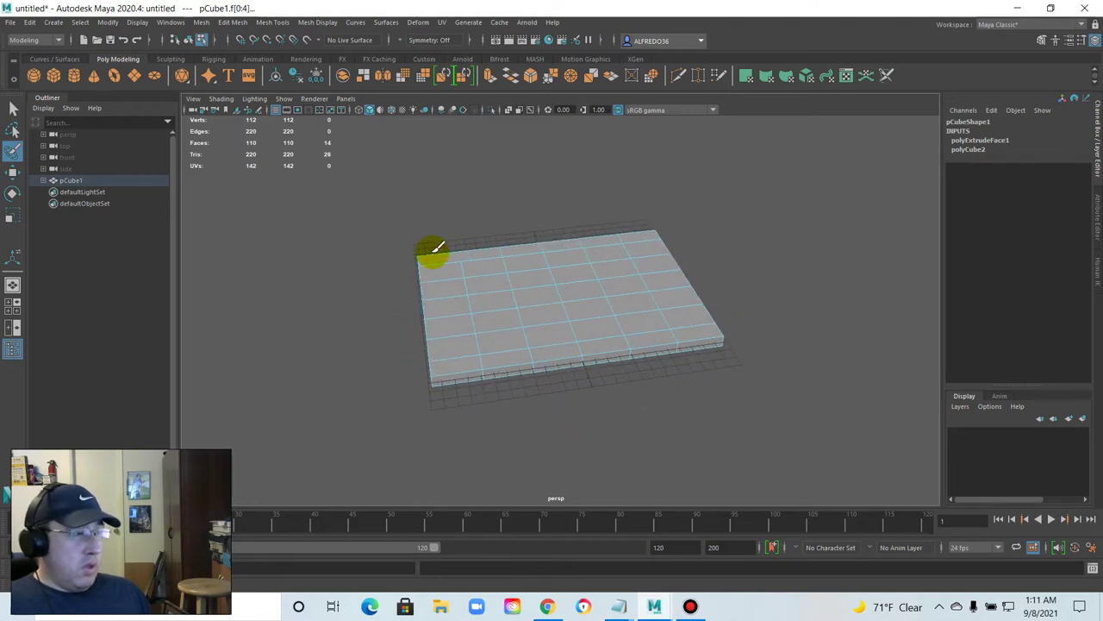
Extrude the selected short-end faces outward by about 2.41 in local Z.
{"action": "key", "text": "ctrl+e"}
{"action": "left_click", "coordinate": [382, 365]}
{"action": "left_click_drag", "start_coordinate": [384, 367], "coordinate": [377, 371]}
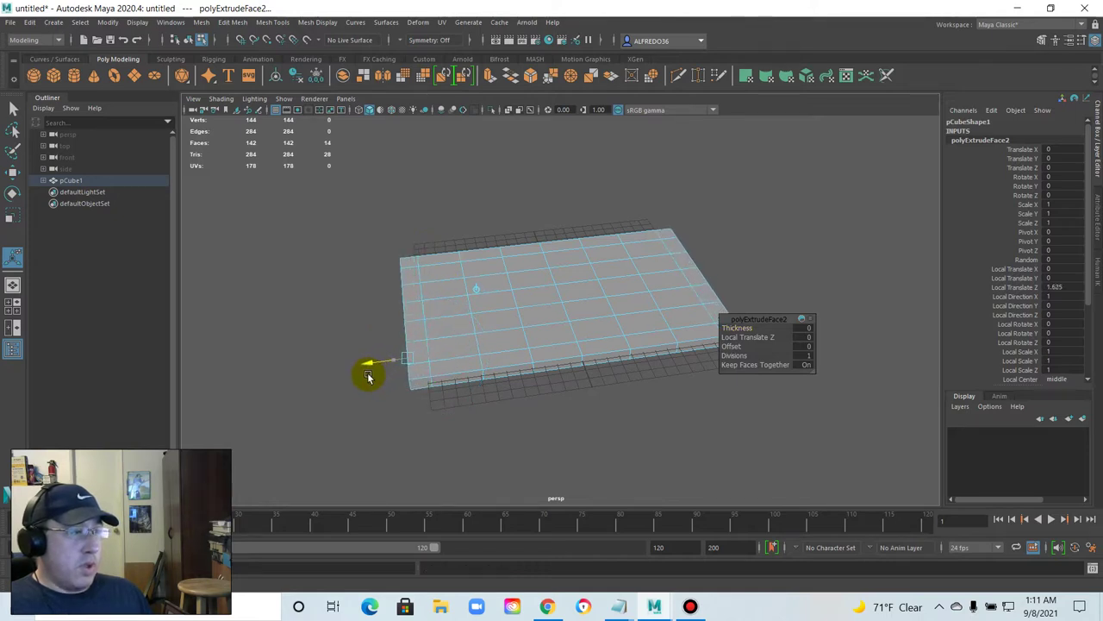
{"action": "left_click_drag", "start_coordinate": [443, 320], "coordinate": [483, 359], "text": "alt"}
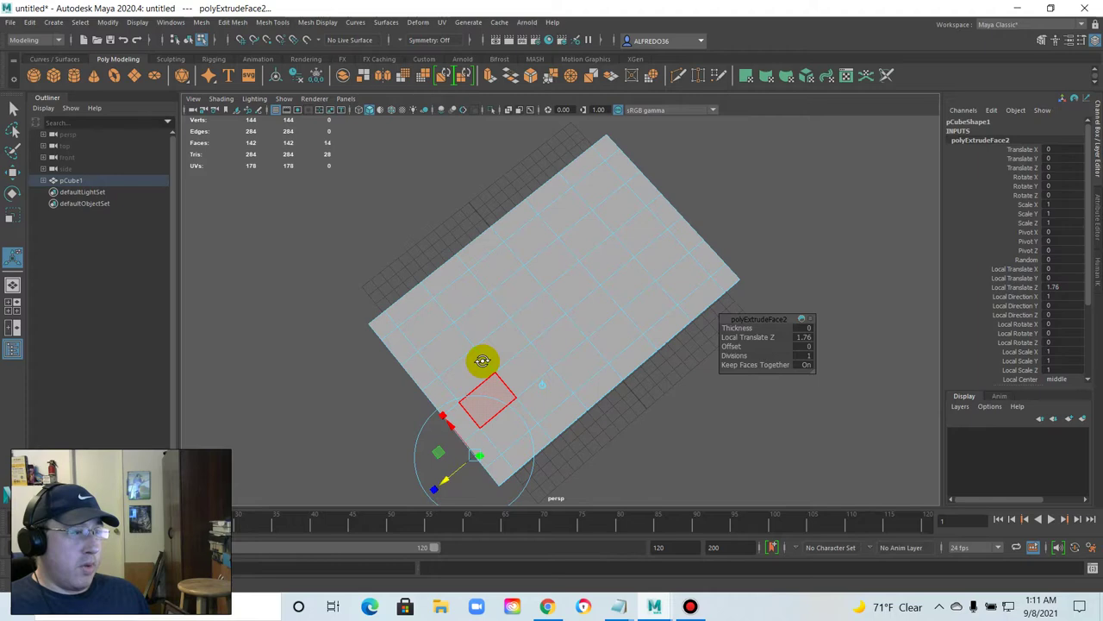
{"action": "left_click_drag", "start_coordinate": [401, 266], "coordinate": [303, 417], "text": "alt"}
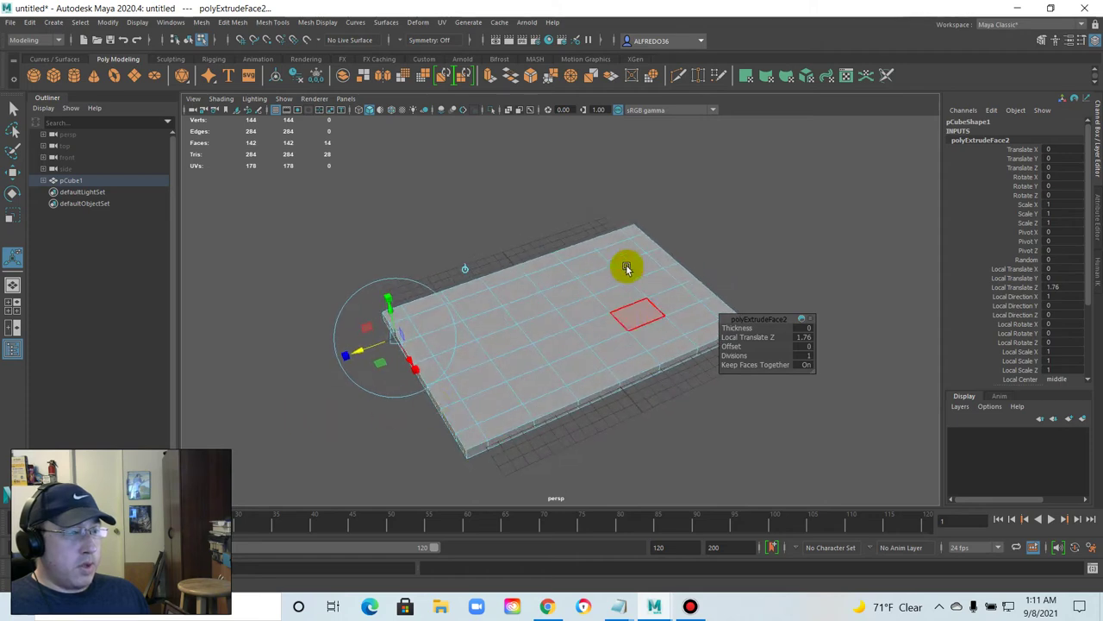
{"action": "left_click_drag", "start_coordinate": [581, 370], "coordinate": [544, 240], "text": "alt"}
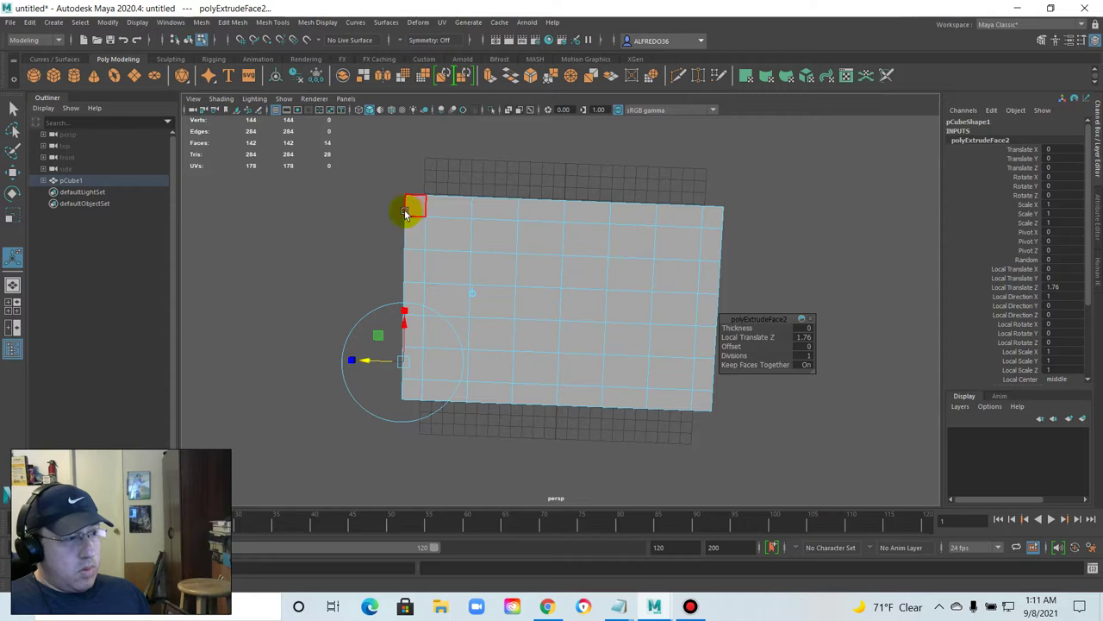
{"action": "left_click_drag", "start_coordinate": [366, 361], "coordinate": [362, 366]}
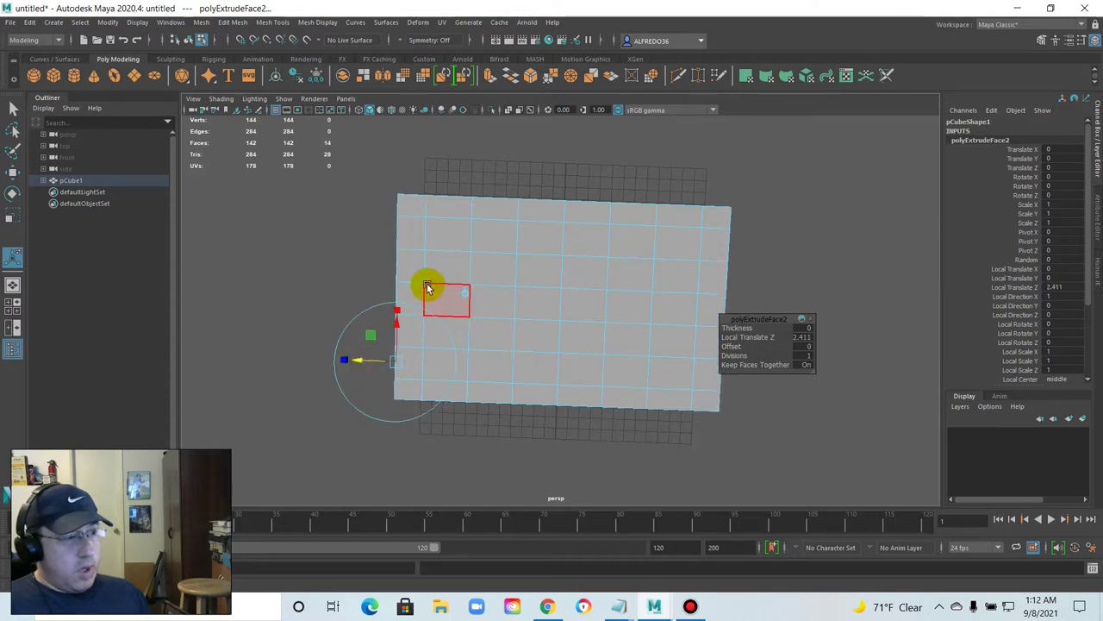
{"action": "left_click_drag", "start_coordinate": [426, 288], "coordinate": [419, 278], "text": "alt"}
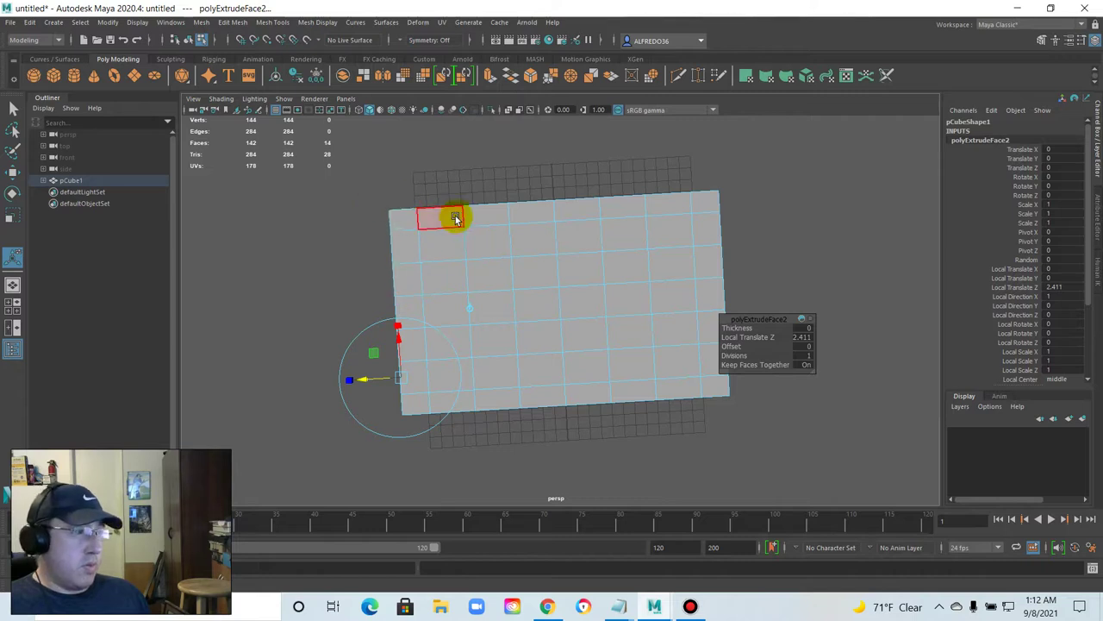
{"action": "left_click_drag", "start_coordinate": [454, 215], "coordinate": [575, 268], "text": "alt"}
{"action": "left_click_drag", "start_coordinate": [460, 245], "coordinate": [467, 239], "text": "alt"}
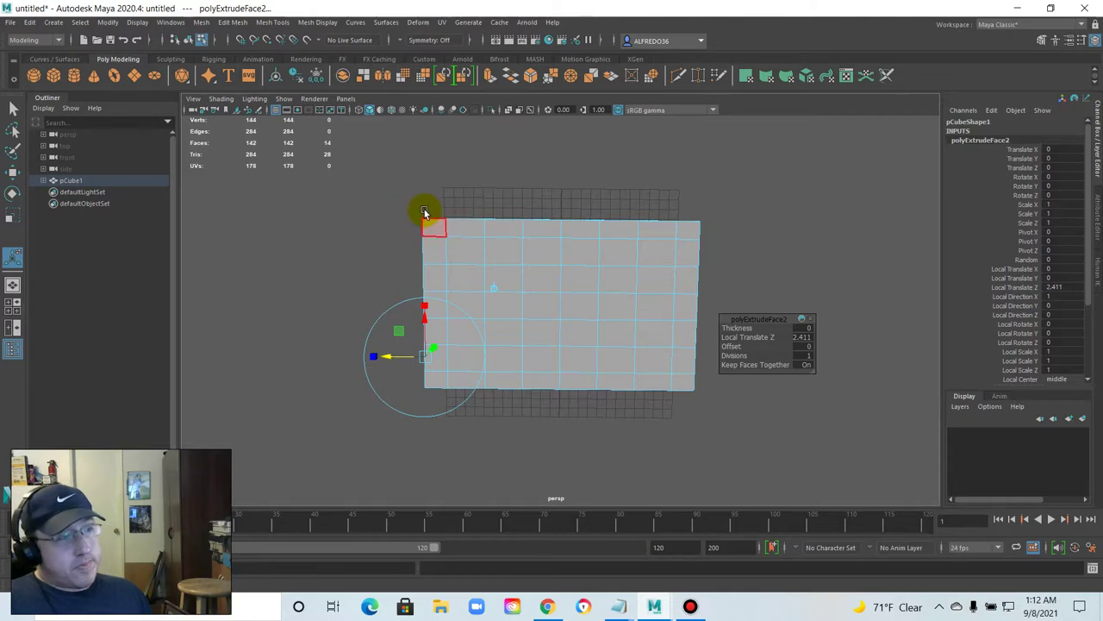
Clear the face selection and switch the slab to vertex selection, viewed from above.
{"action": "left_click", "coordinate": [326, 258]}
{"action": "mouse_move", "coordinate": [482, 251]}
{"action": "left_mouse_down", "text": "alt"}
{"action": "mouse_move", "coordinate": [484, 269]}
{"action": "mouse_move", "coordinate": [468, 256]}
{"action": "mouse_move", "coordinate": [469, 315]}
{"action": "mouse_move", "coordinate": [488, 374]}
{"action": "mouse_move", "coordinate": [497, 363]}
{"action": "mouse_move", "coordinate": [596, 350]}
{"action": "mouse_move", "coordinate": [653, 380]}
{"action": "mouse_move", "coordinate": [495, 397]}
{"action": "mouse_move", "coordinate": [444, 418]}
{"action": "mouse_move", "coordinate": [389, 402]}
{"action": "mouse_move", "coordinate": [436, 377]}
{"action": "mouse_move", "coordinate": [455, 386]}
{"action": "mouse_move", "coordinate": [495, 268]}
{"action": "left_mouse_up", "text": "alt"}
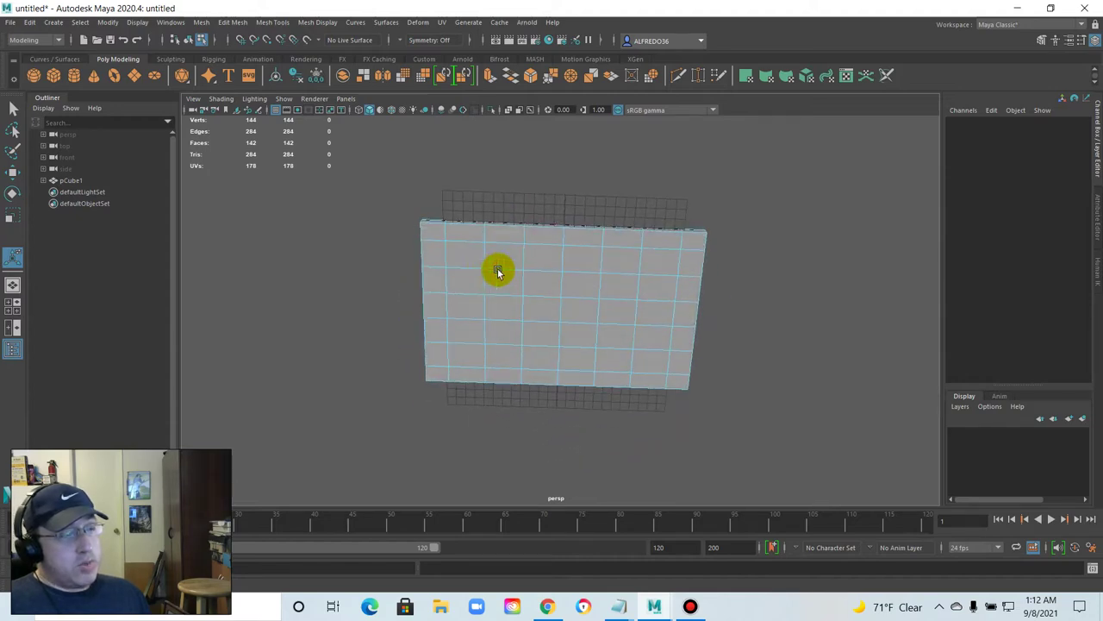
{"action": "left_click_drag", "start_coordinate": [544, 349], "coordinate": [427, 304], "text": "alt"}
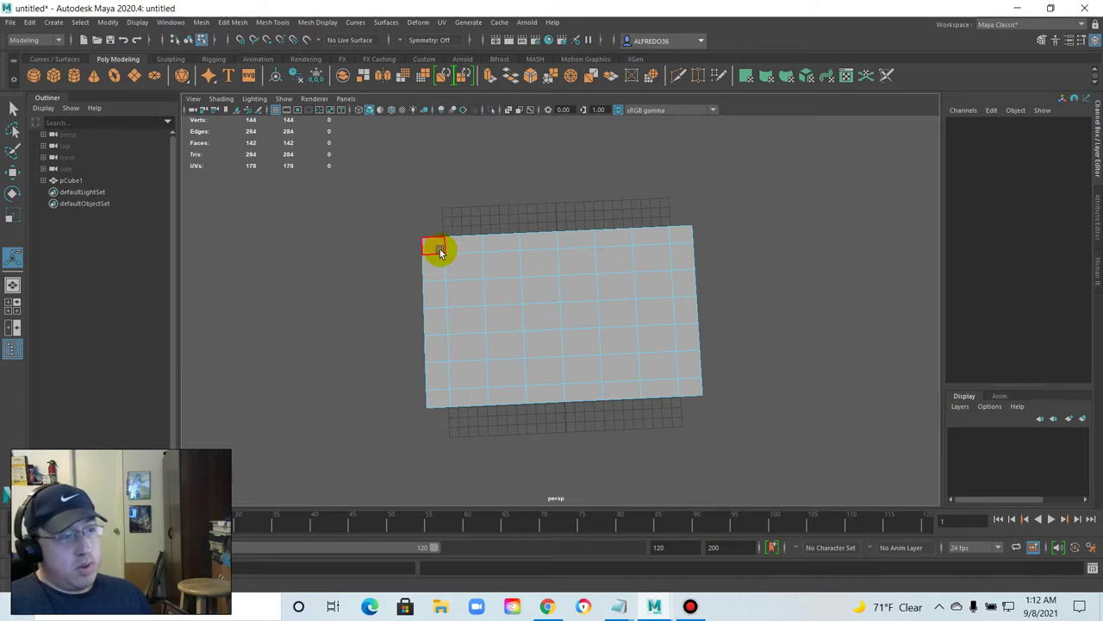
{"action": "right_click_drag", "start_coordinate": [423, 248], "coordinate": [402, 234]}
Try to scale the slab's outer border vertices along X.
{"action": "left_click_drag", "start_coordinate": [391, 225], "coordinate": [433, 444], "text": "alt"}
{"action": "left_click_drag", "start_coordinate": [674, 208], "coordinate": [733, 436], "text": "shift"}
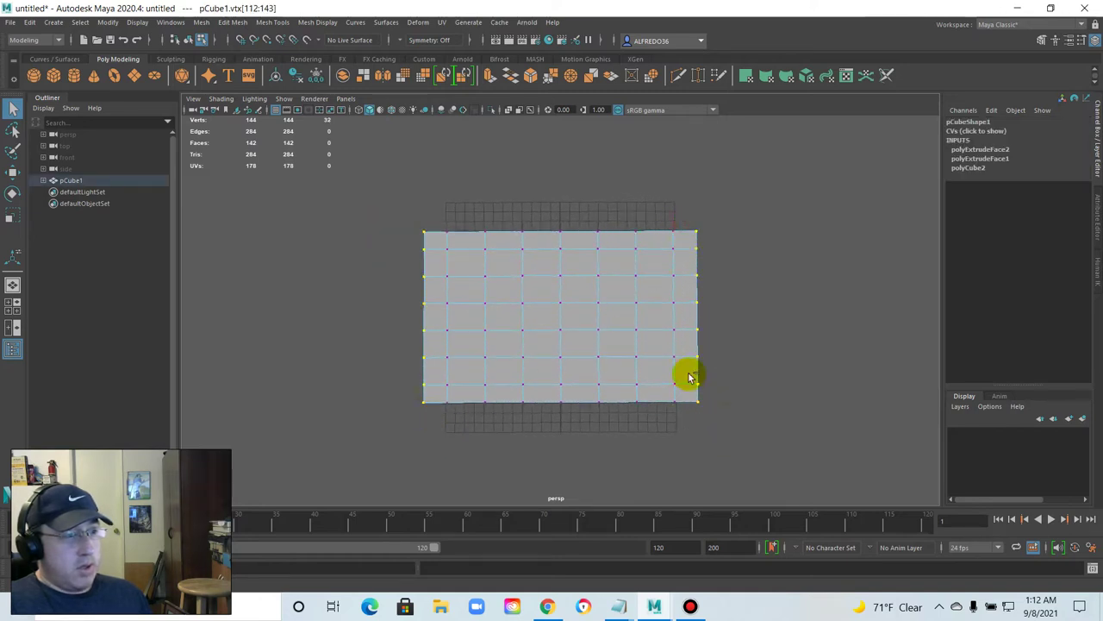
{"action": "left_click_drag", "start_coordinate": [398, 200], "coordinate": [728, 252], "text": "shift"}
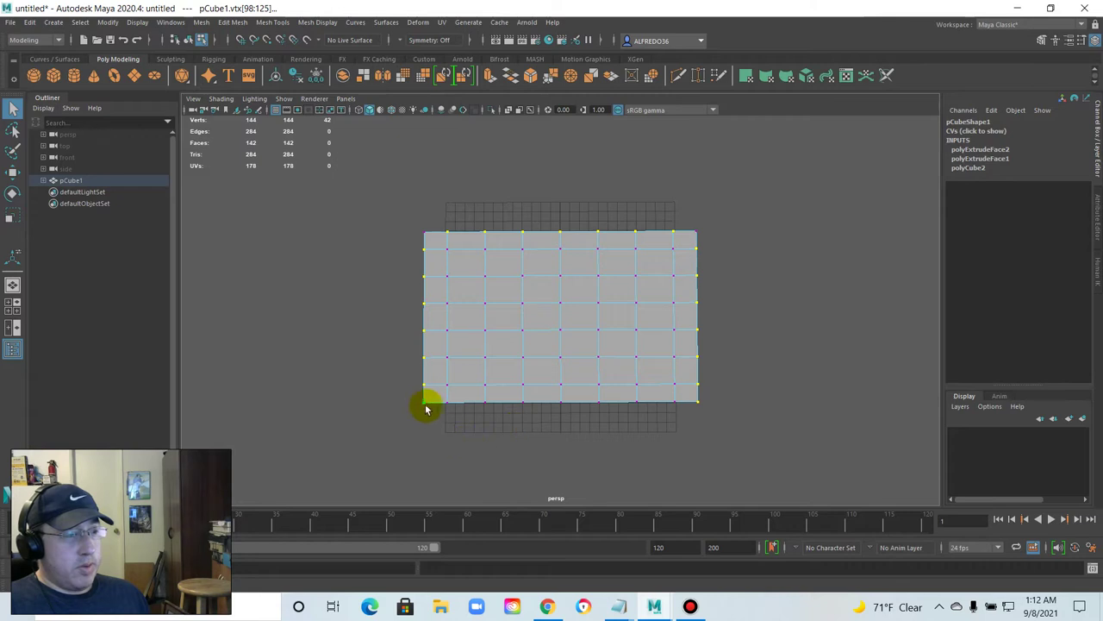
{"action": "left_click_drag", "start_coordinate": [404, 395], "coordinate": [737, 419], "text": "shift"}
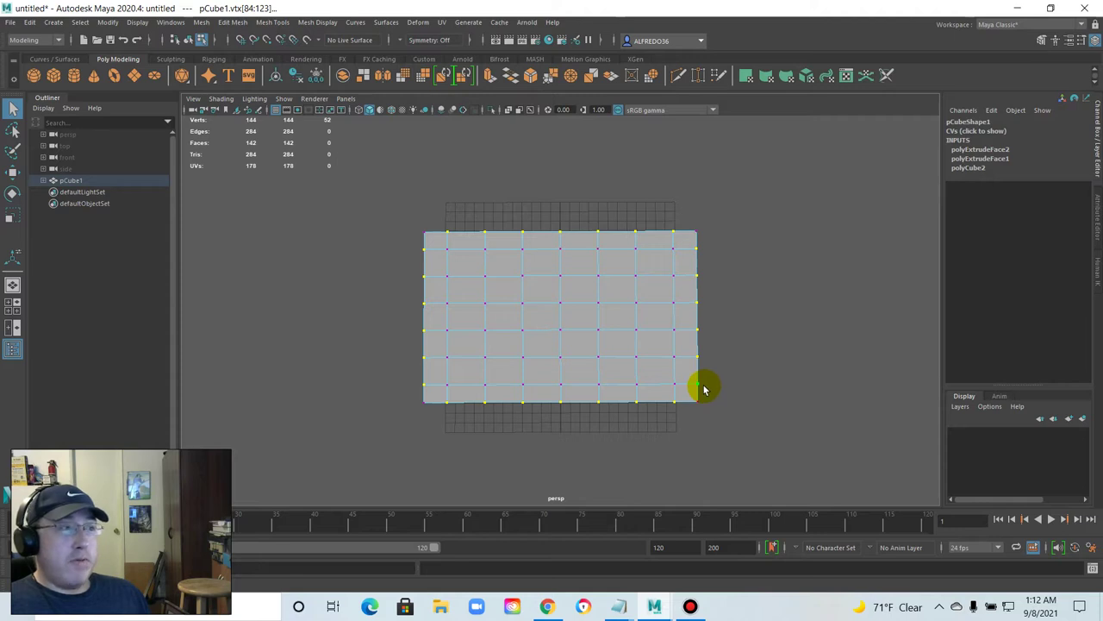
{"action": "key", "text": "r"}
{"action": "left_click_drag", "start_coordinate": [561, 376], "coordinate": [560, 376]}
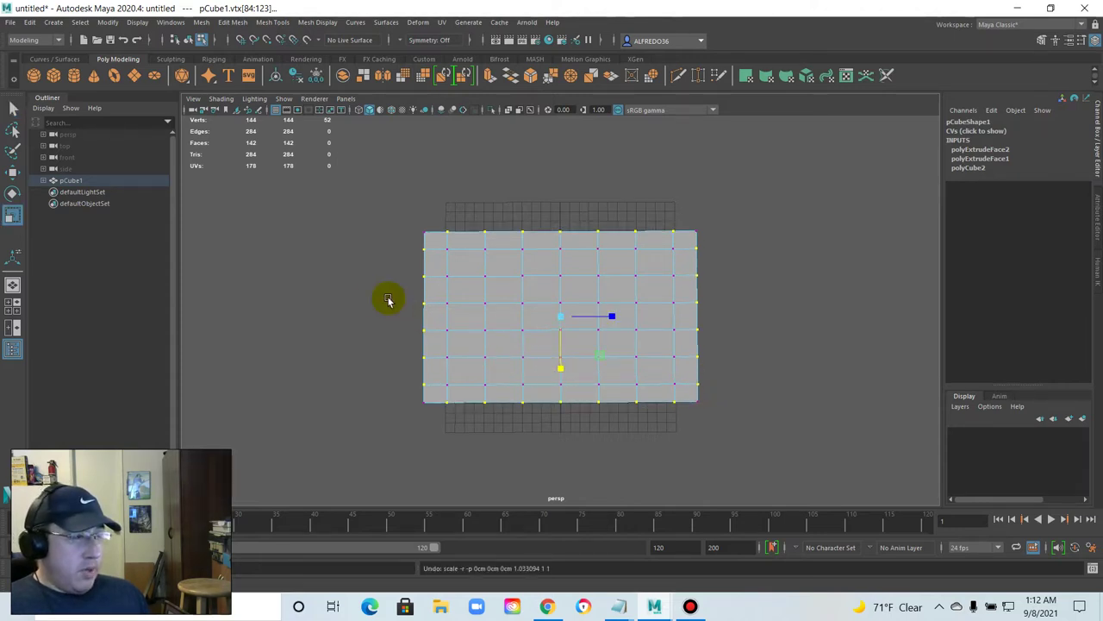
Select the outermost vertex rows along both long sides and scale them outward along X to widen the border.
{"action": "left_click", "coordinate": [372, 298]}
{"action": "left_click_drag", "start_coordinate": [389, 220], "coordinate": [733, 239]}
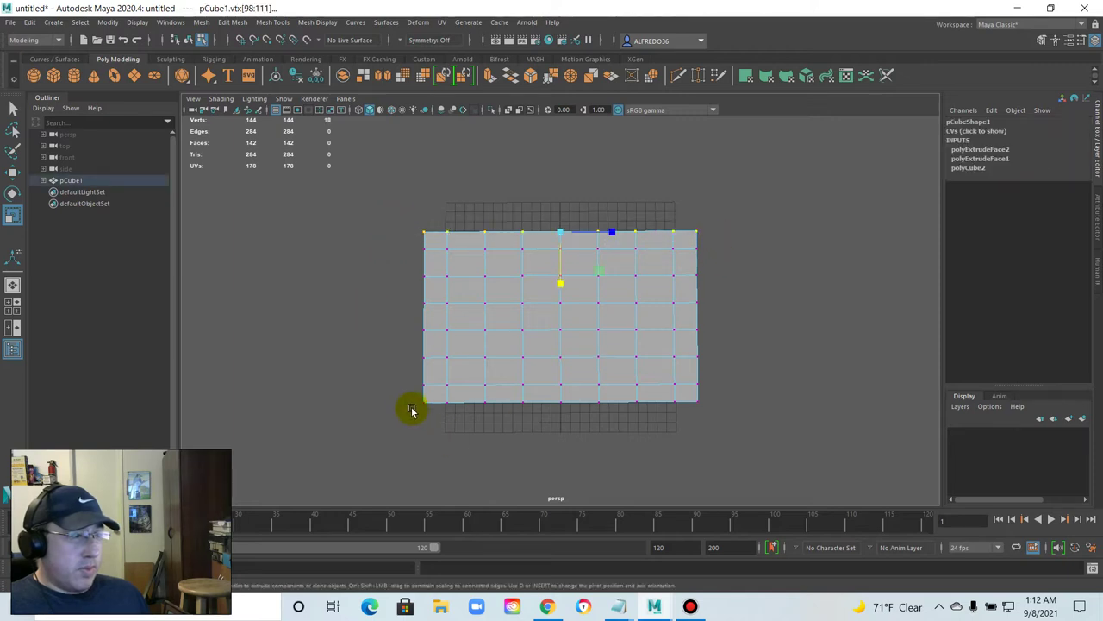
{"action": "left_click_drag", "start_coordinate": [409, 400], "coordinate": [732, 444], "text": "shift"}
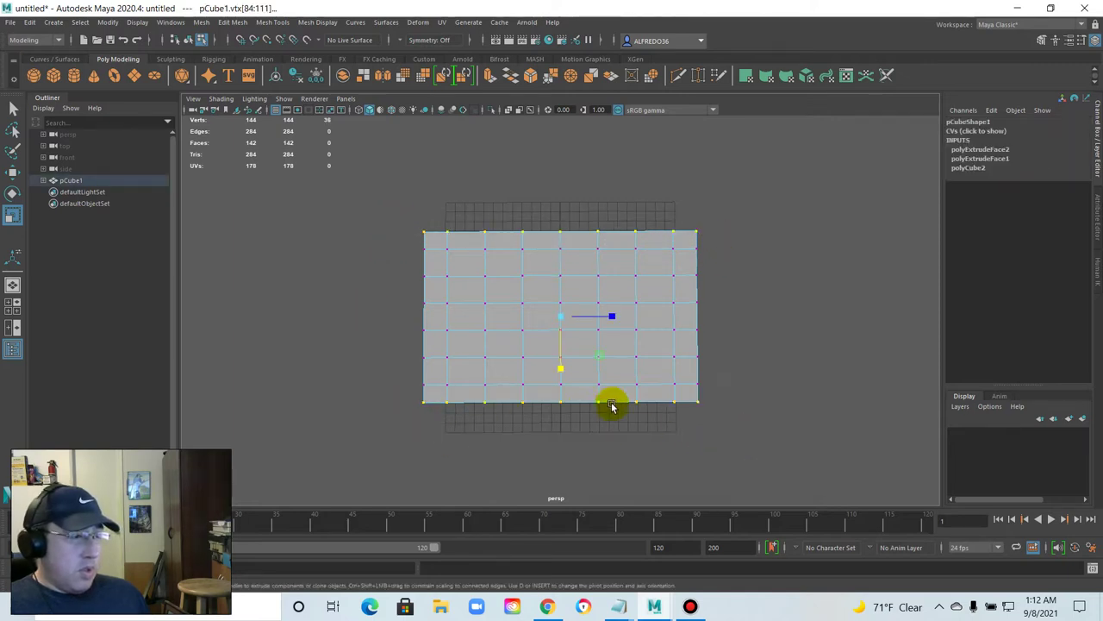
{"action": "left_click_drag", "start_coordinate": [561, 371], "coordinate": [560, 372]}
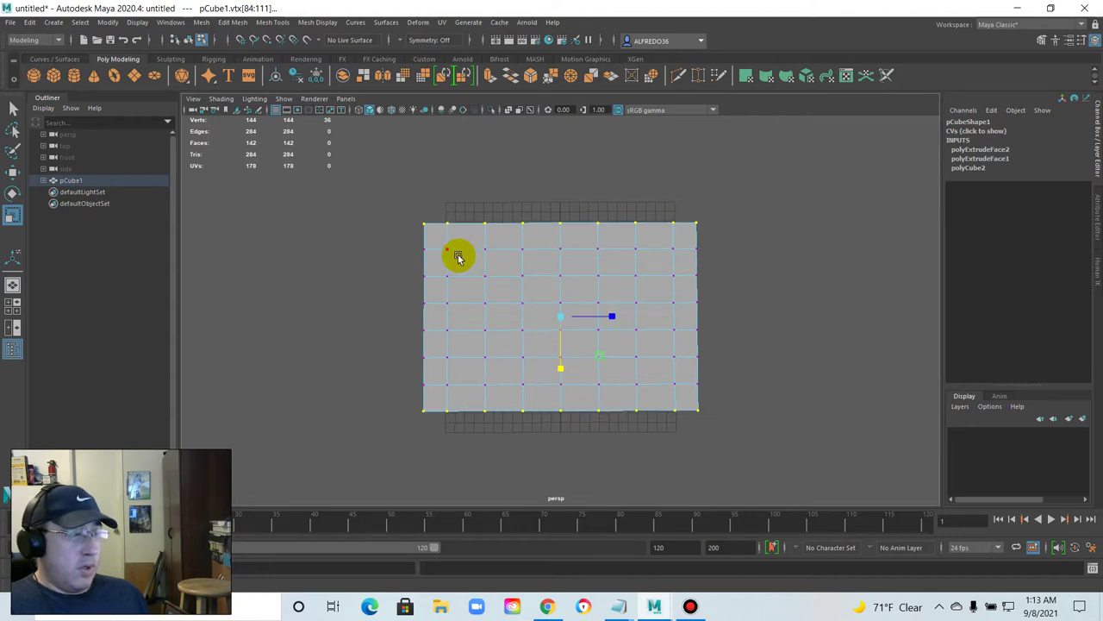
Select the outermost vertex columns at both short ends, scale them outward along Z to widen the border, and clear the selection.
{"action": "left_click_drag", "start_coordinate": [402, 203], "coordinate": [438, 436]}
{"action": "left_click_drag", "start_coordinate": [685, 207], "coordinate": [750, 440], "text": "shift"}
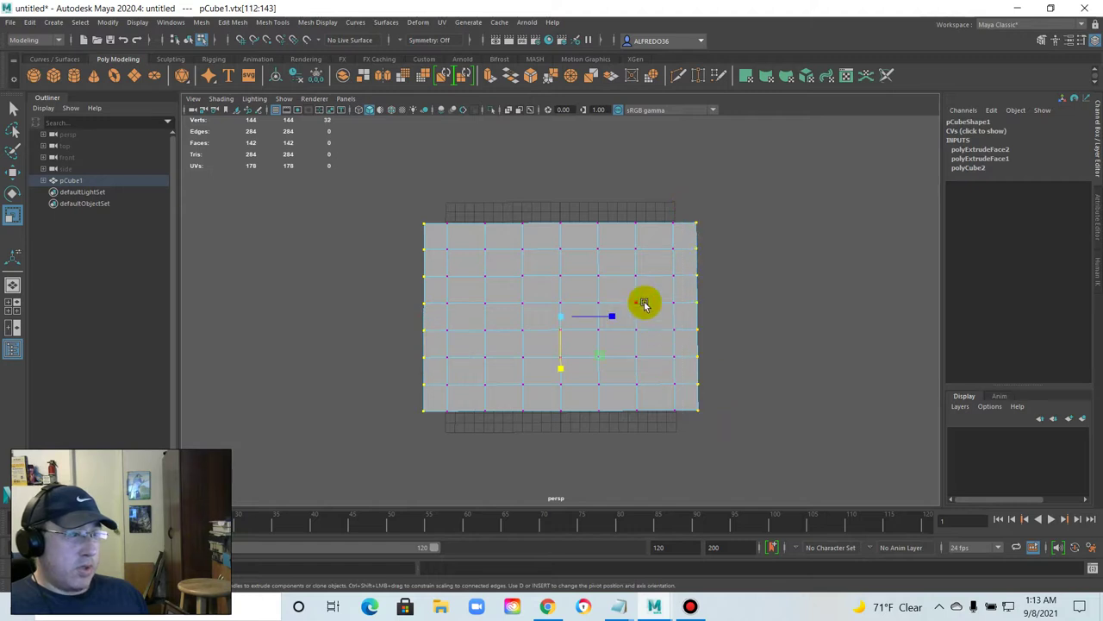
{"action": "left_click_drag", "start_coordinate": [611, 313], "coordinate": [613, 315]}
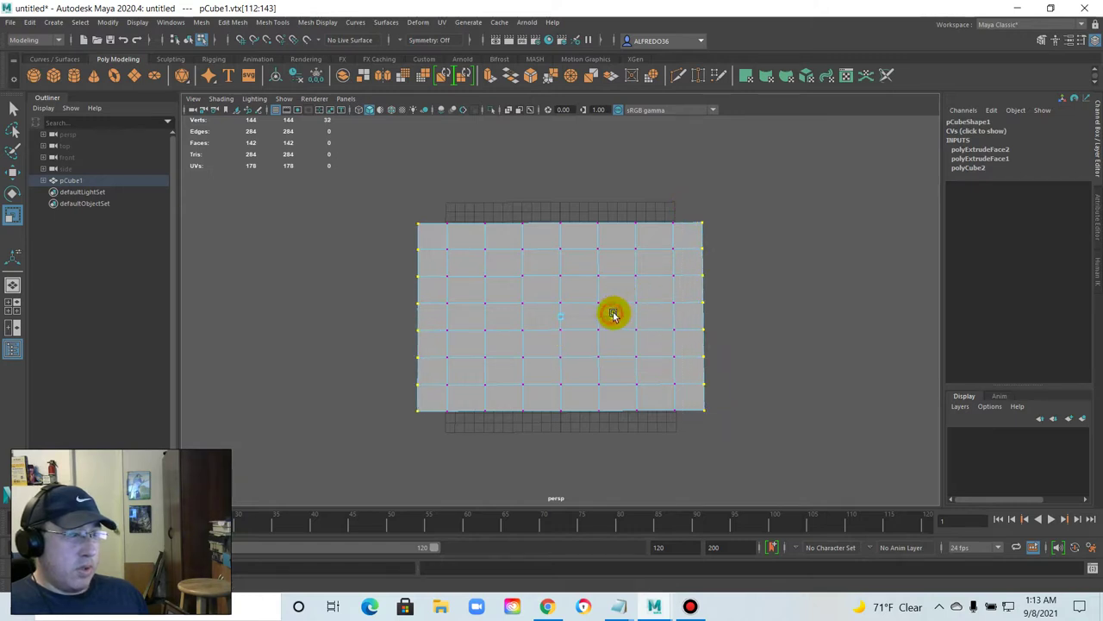
{"action": "left_click", "coordinate": [772, 255]}
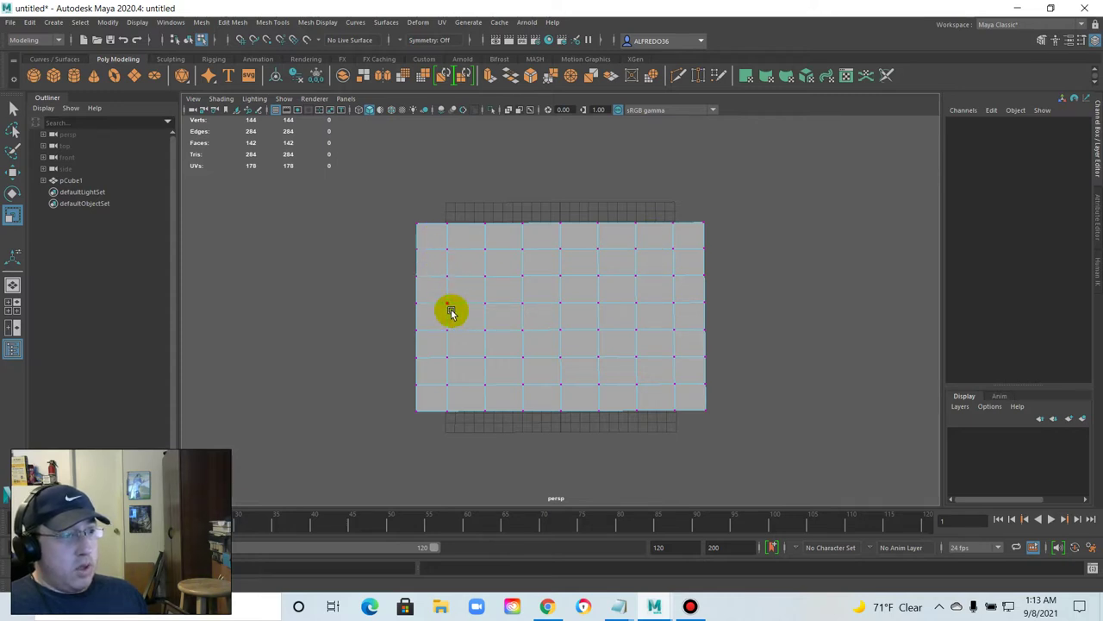
Insert an edge loop across the slab's width, just inside the border column at the left short end.
{"action": "left_click", "coordinate": [187, 42]}
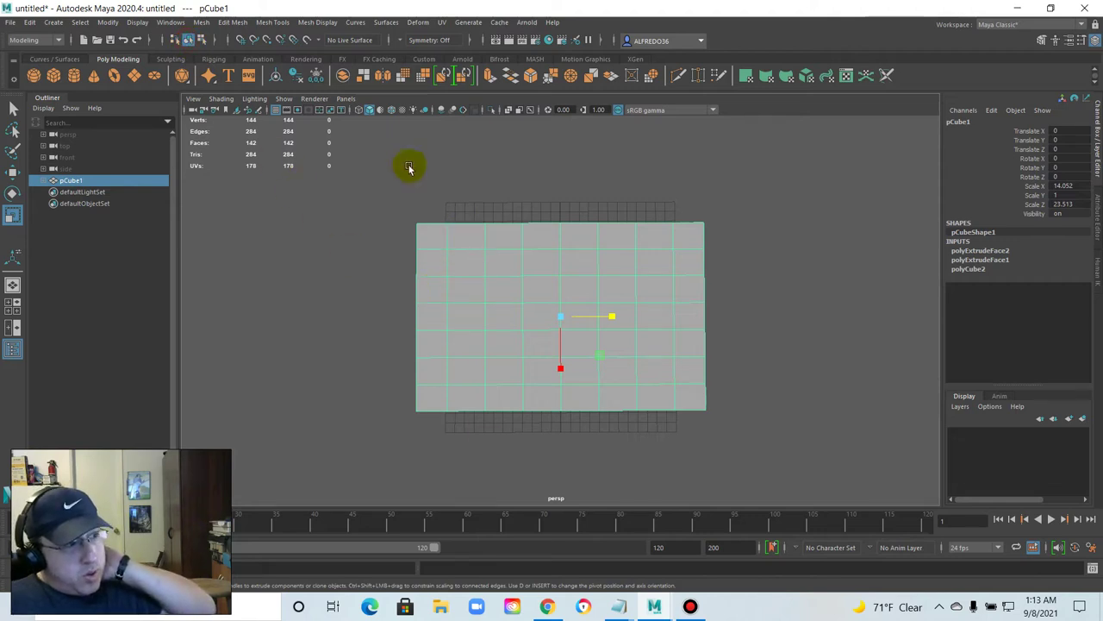
{"action": "left_click", "coordinate": [235, 24]}
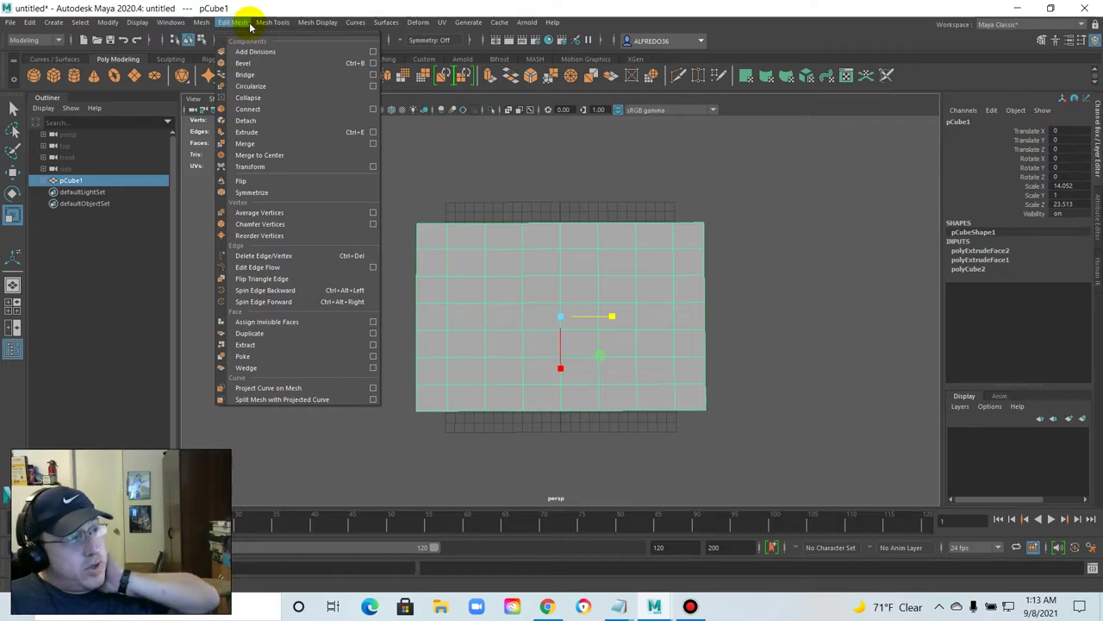
{"action": "mouse_move", "coordinate": [258, 21]}
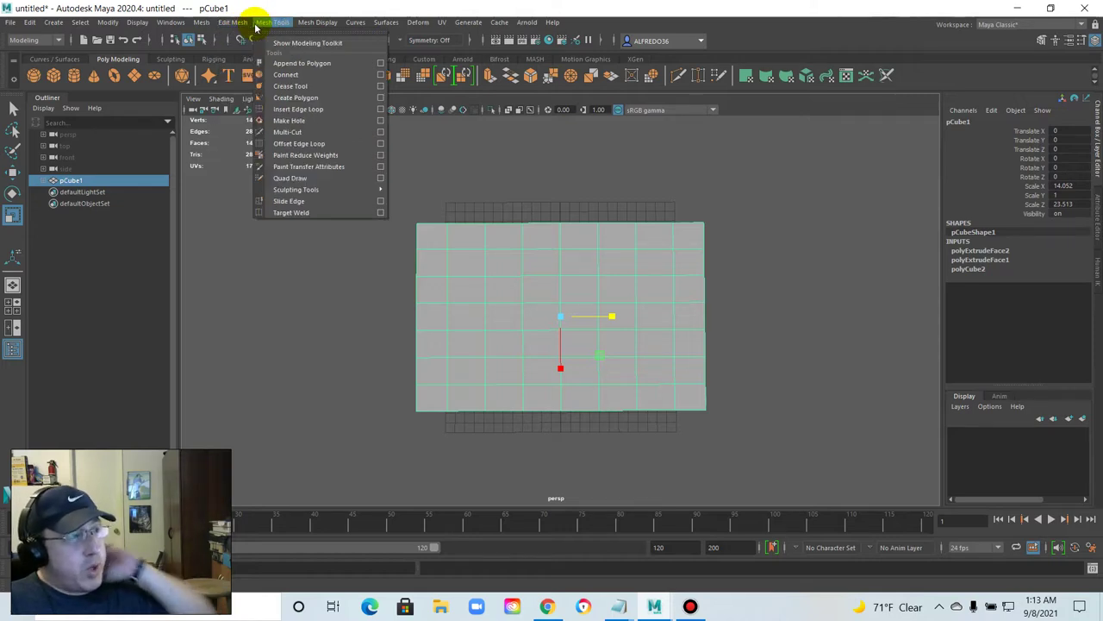
{"action": "left_click", "coordinate": [291, 109]}
{"action": "left_click", "coordinate": [456, 244]}
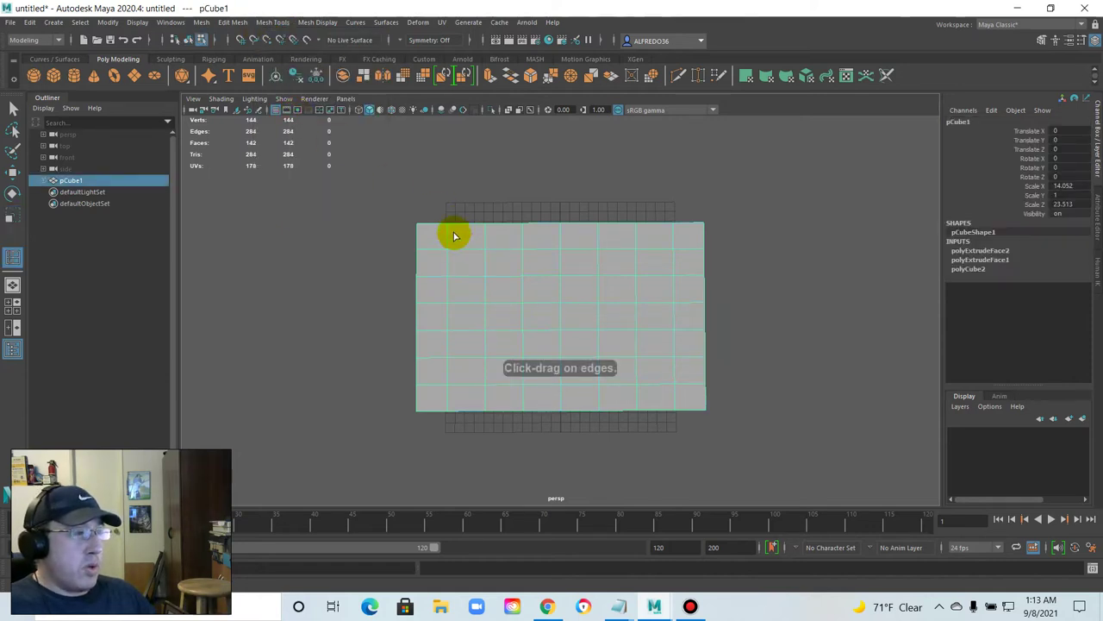
{"action": "left_click", "coordinate": [456, 224]}
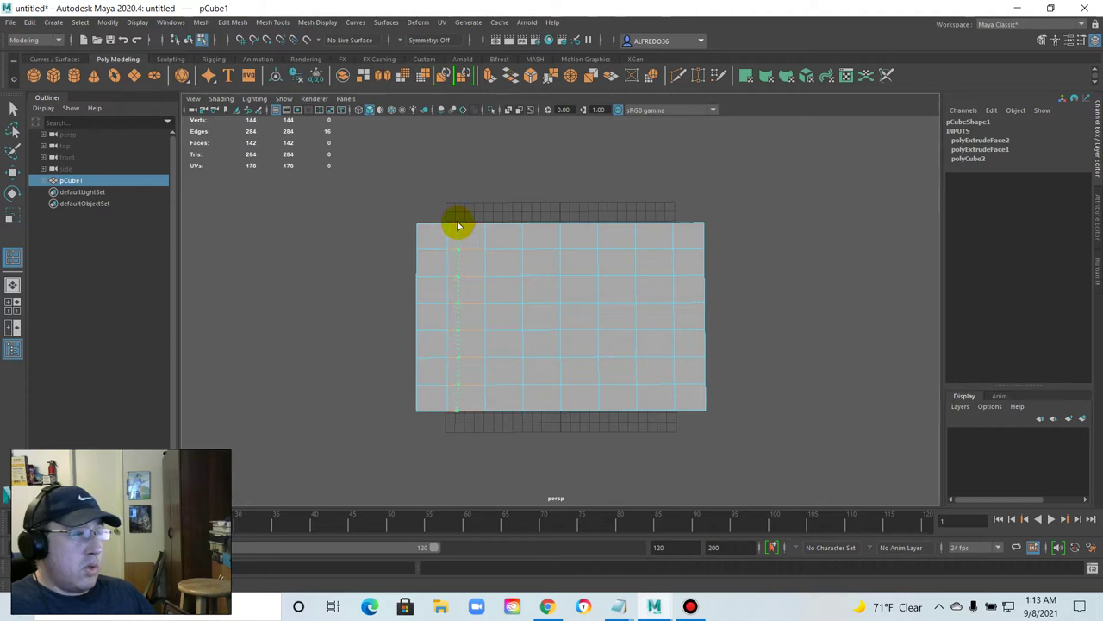
{"action": "left_click_drag", "start_coordinate": [458, 226], "coordinate": [455, 226]}
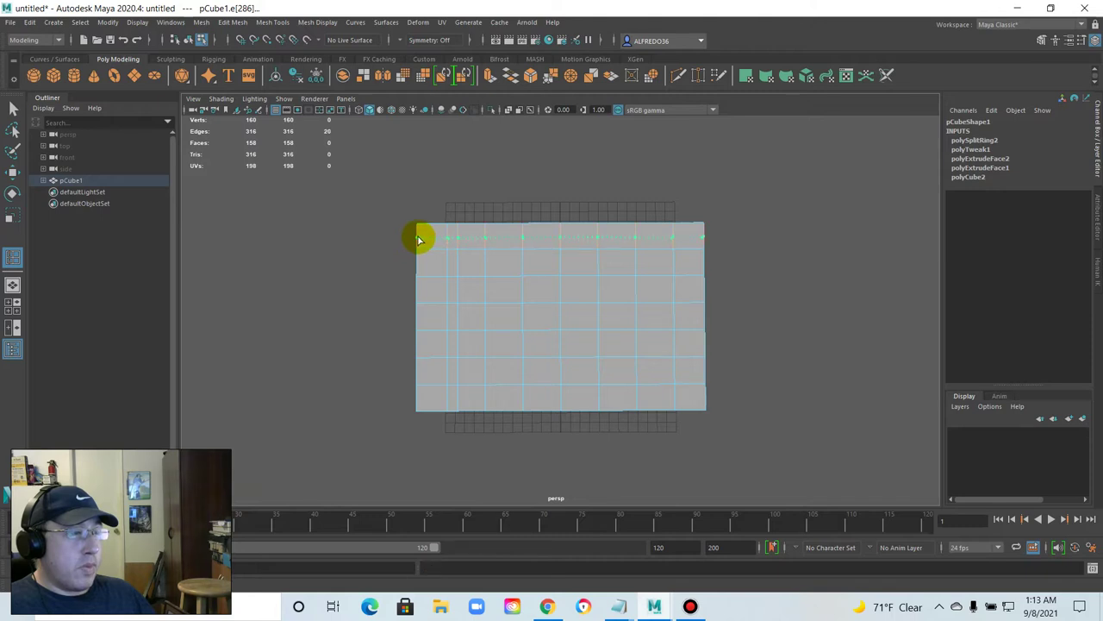
Insert three more edge loops, one near each long side and one just inside the border column at the right short end.
{"action": "left_click", "coordinate": [418, 239]}
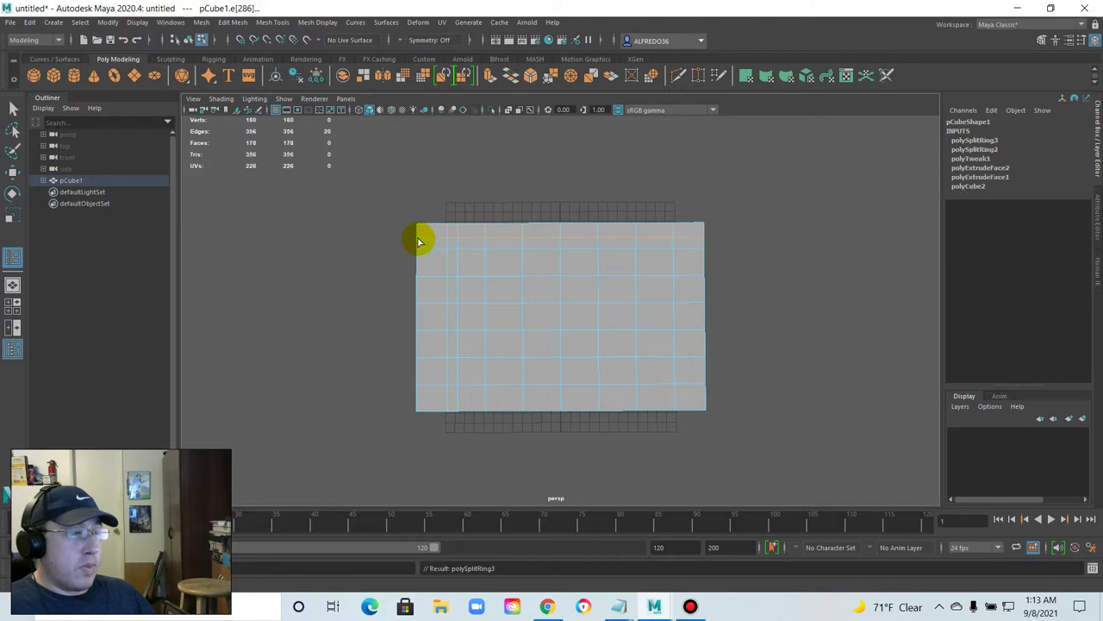
{"action": "left_click", "coordinate": [415, 374]}
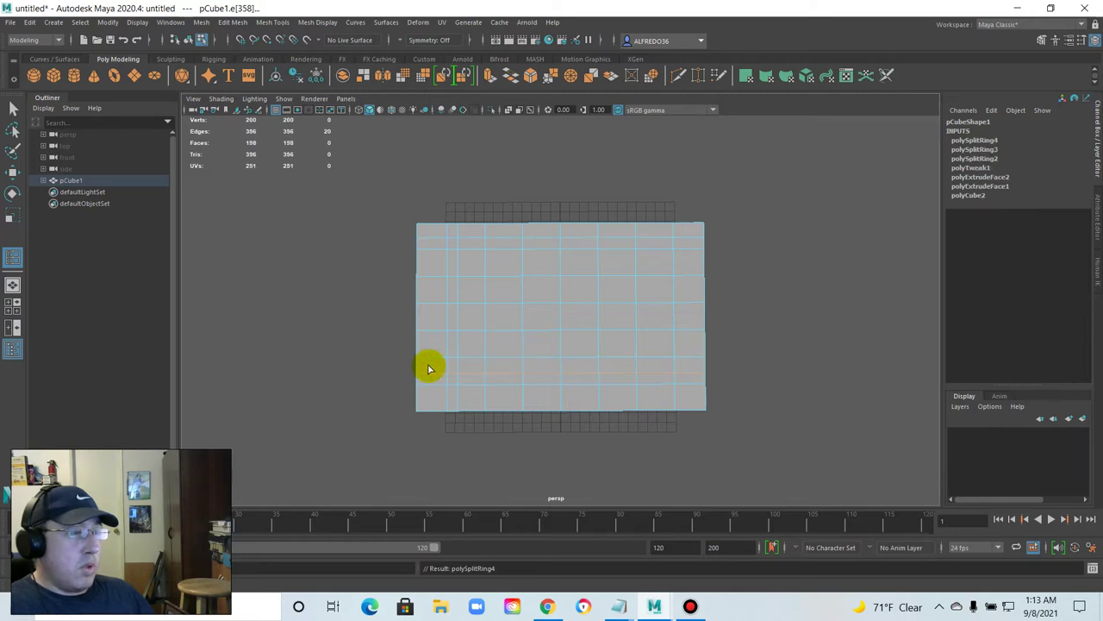
{"action": "left_click", "coordinate": [664, 226]}
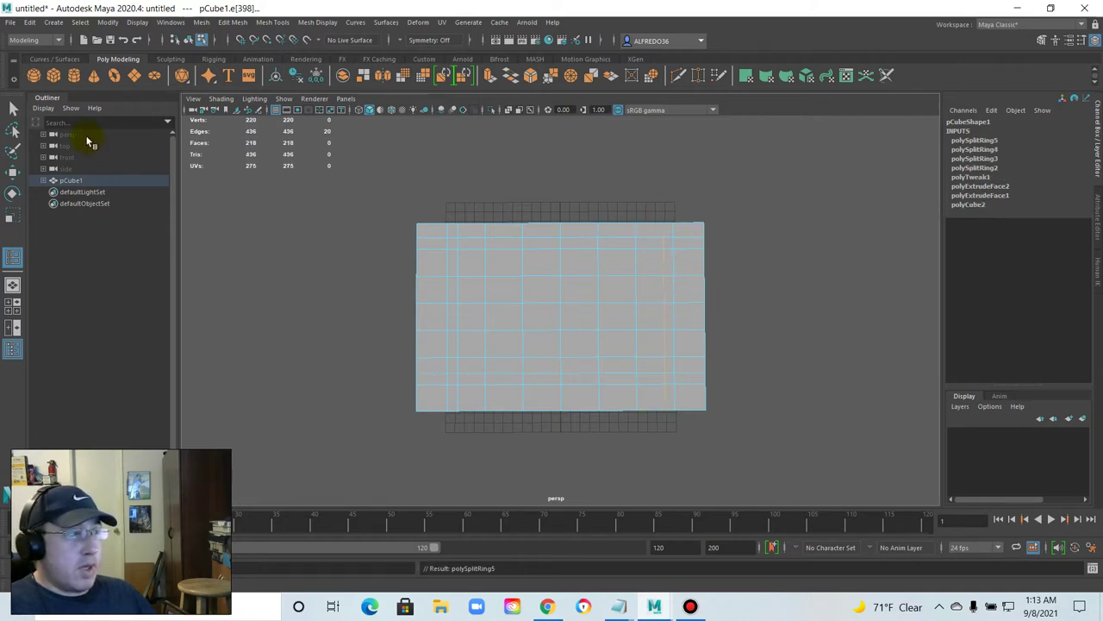
Select the vertices of the new loop near the right short end, move them slightly inward along Z, and clear the selection.
{"action": "left_click", "coordinate": [13, 112]}
{"action": "left_click", "coordinate": [301, 285]}
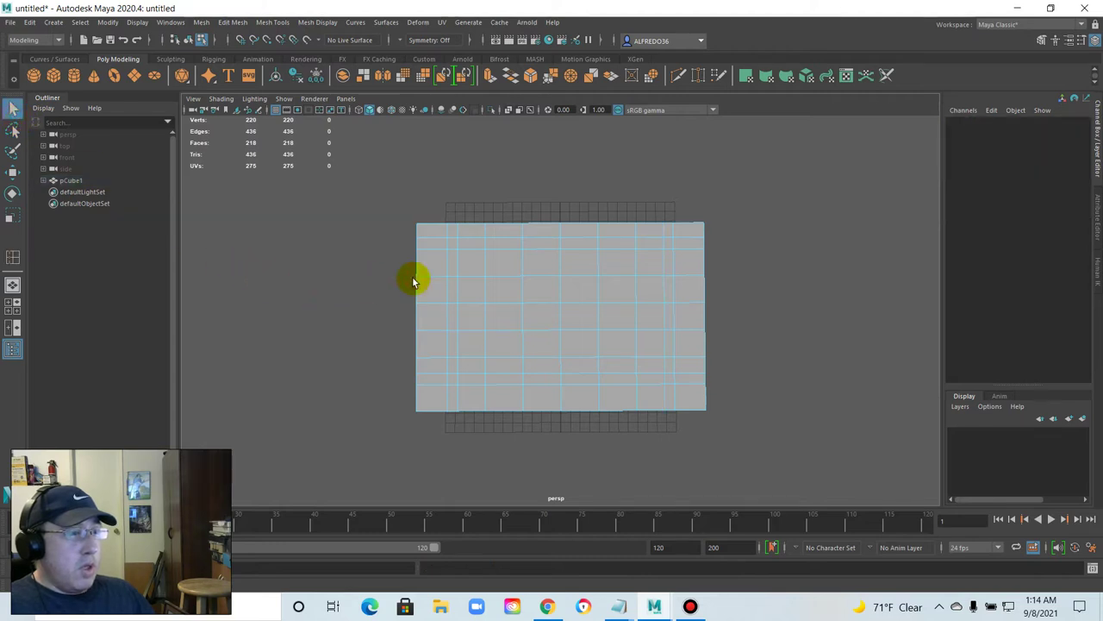
{"action": "right_click_drag", "start_coordinate": [668, 267], "coordinate": [636, 258]}
{"action": "left_click_drag", "start_coordinate": [651, 214], "coordinate": [664, 437]}
{"action": "key", "text": "w"}
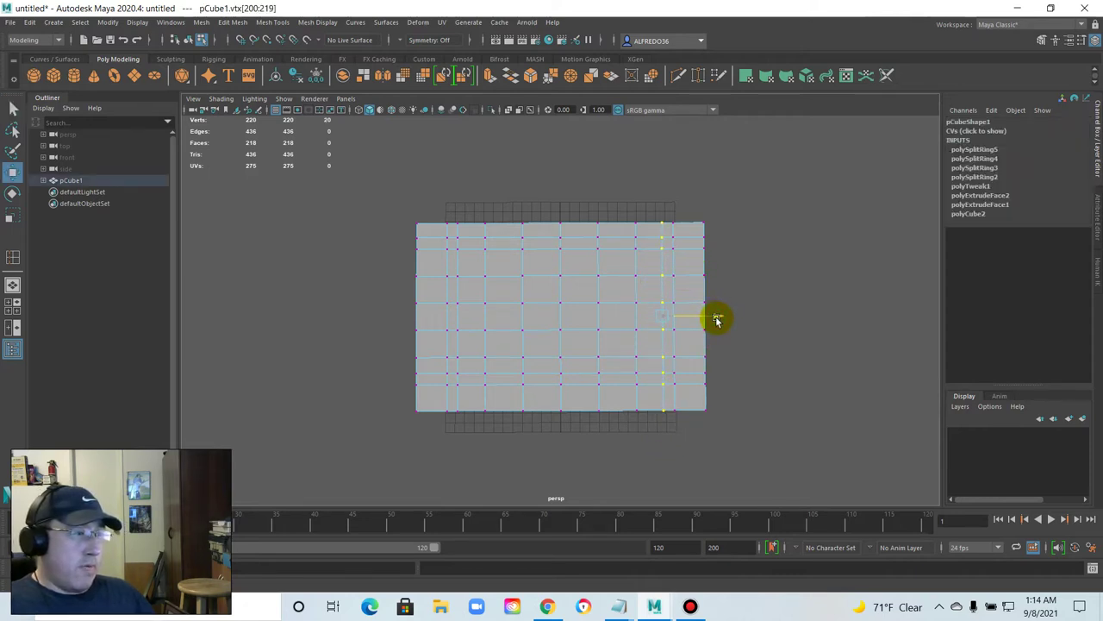
{"action": "left_click", "coordinate": [371, 291]}
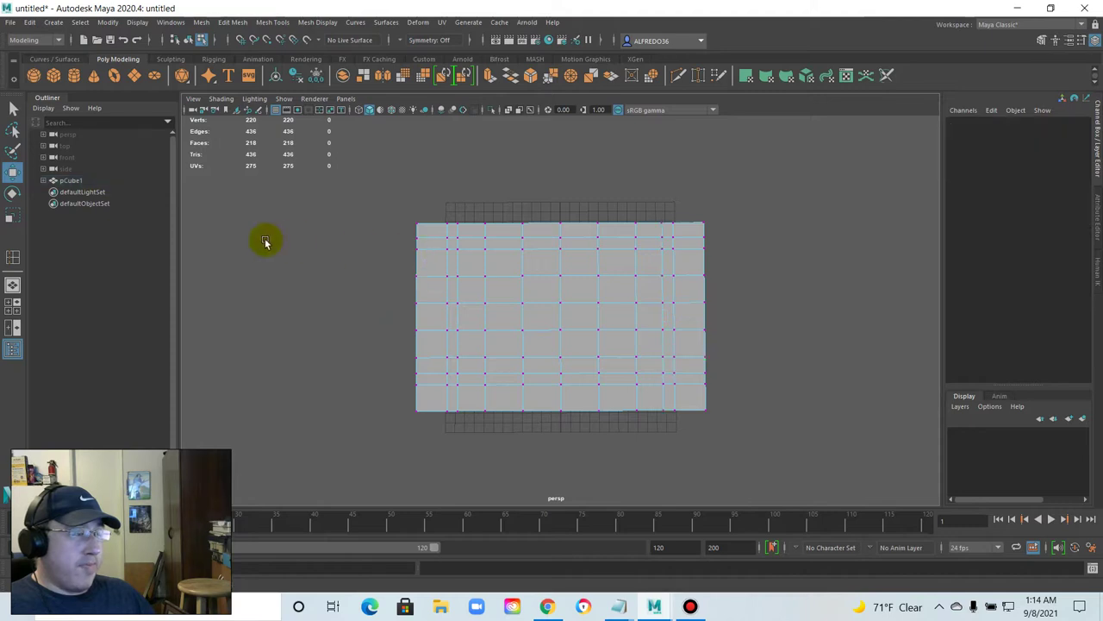
Select the two closely spaced vertex rows near the lower long side and move them outward along X toward that edge.
{"action": "left_click", "coordinate": [13, 108]}
{"action": "scroll", "coordinate": [388, 296], "scroll_direction": "up", "scroll_amount": 2}
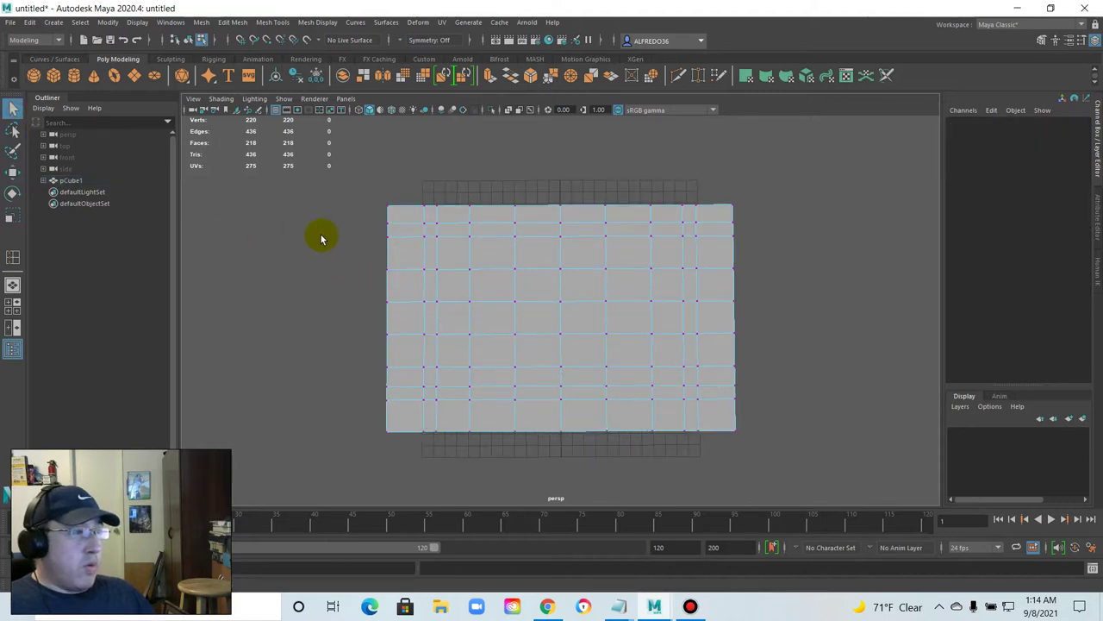
{"action": "left_click", "coordinate": [194, 45]}
{"action": "left_click", "coordinate": [344, 296]}
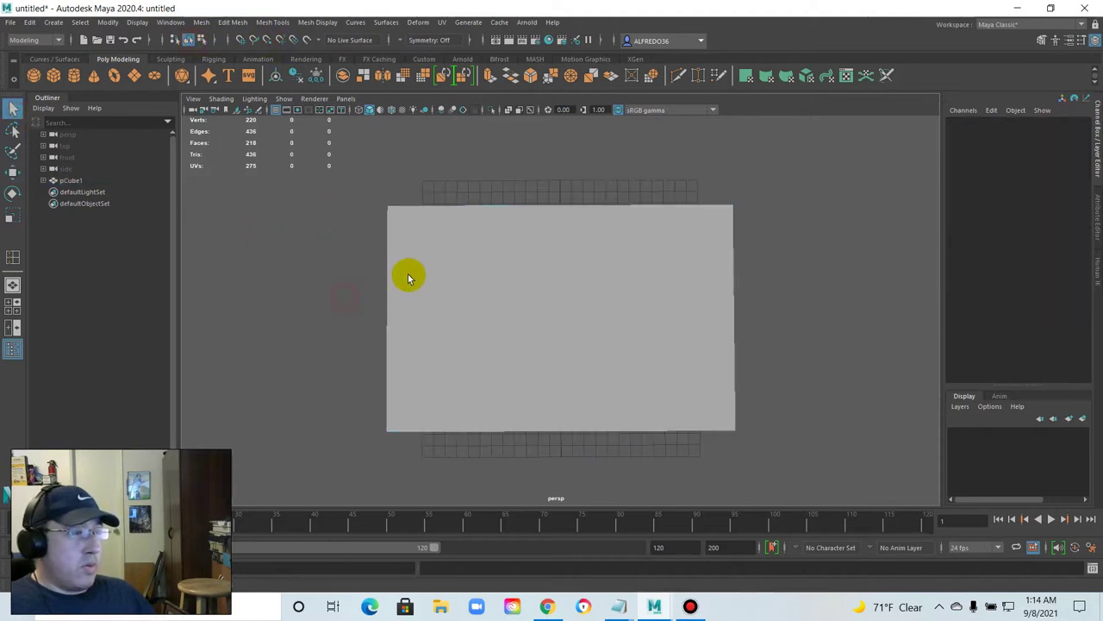
{"action": "left_click", "coordinate": [468, 301]}
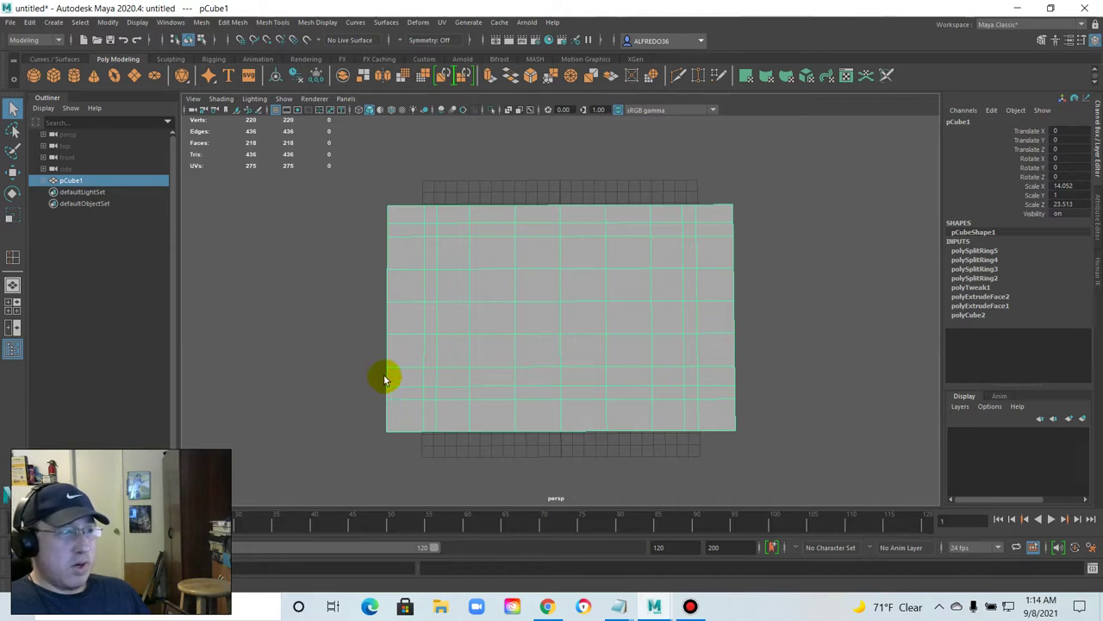
{"action": "right_click_drag", "start_coordinate": [413, 291], "coordinate": [354, 303]}
{"action": "left_click_drag", "start_coordinate": [364, 378], "coordinate": [773, 414]}
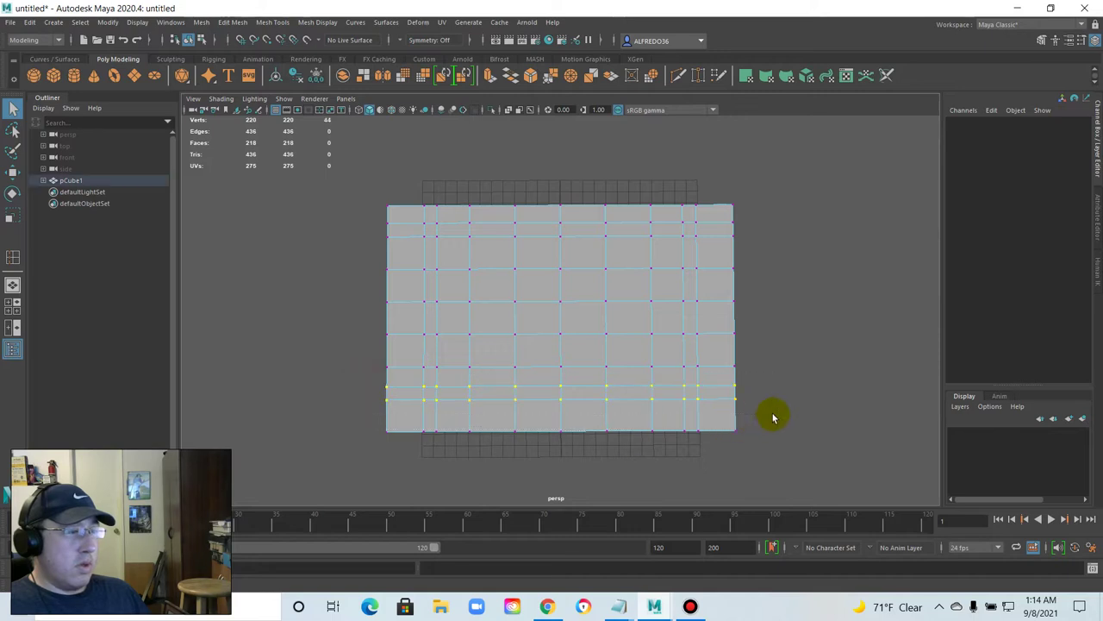
{"action": "key", "text": "w"}
{"action": "left_click_drag", "start_coordinate": [562, 446], "coordinate": [564, 452]}
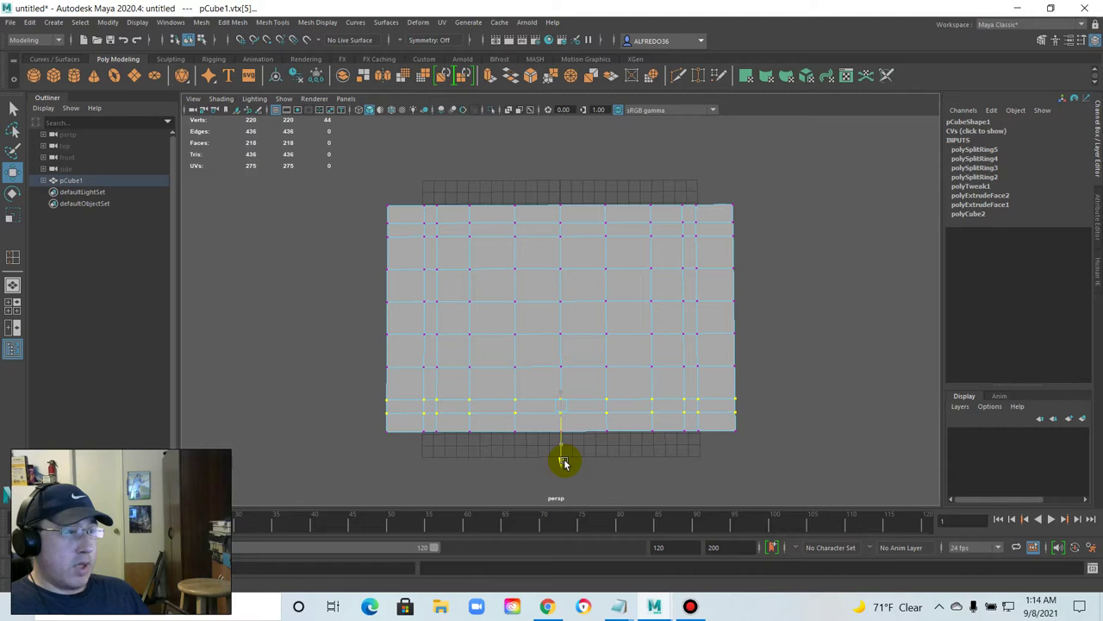
{"action": "left_click", "coordinate": [298, 347]}
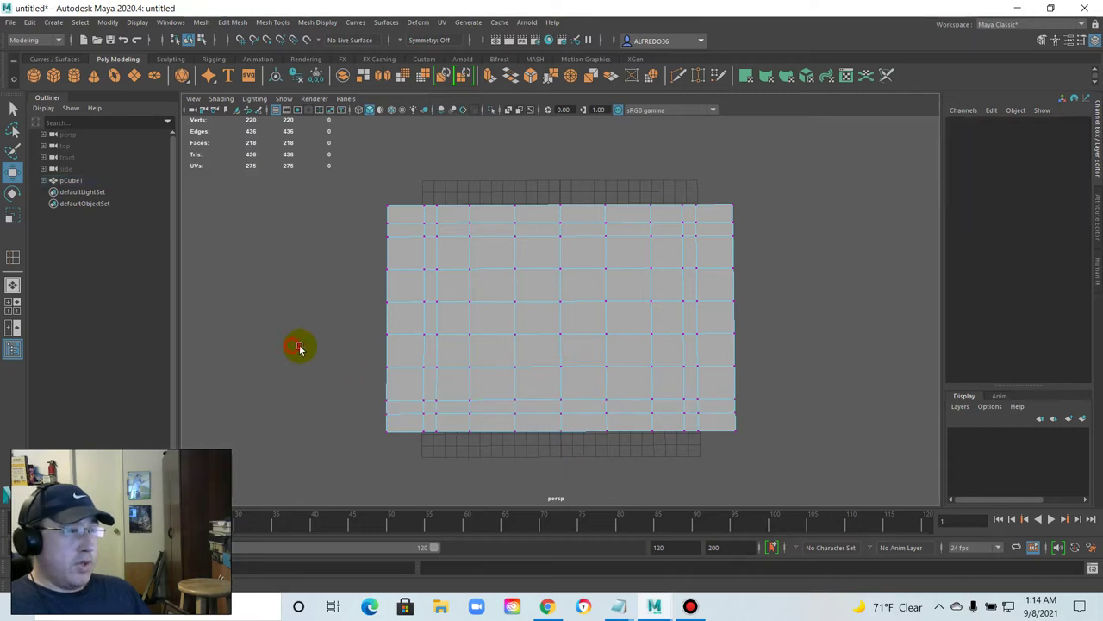
Switch to face selection and paint-select the narrow strip of faces forming a rectangular ring inside the slab's border.
{"action": "left_click", "coordinate": [192, 40]}
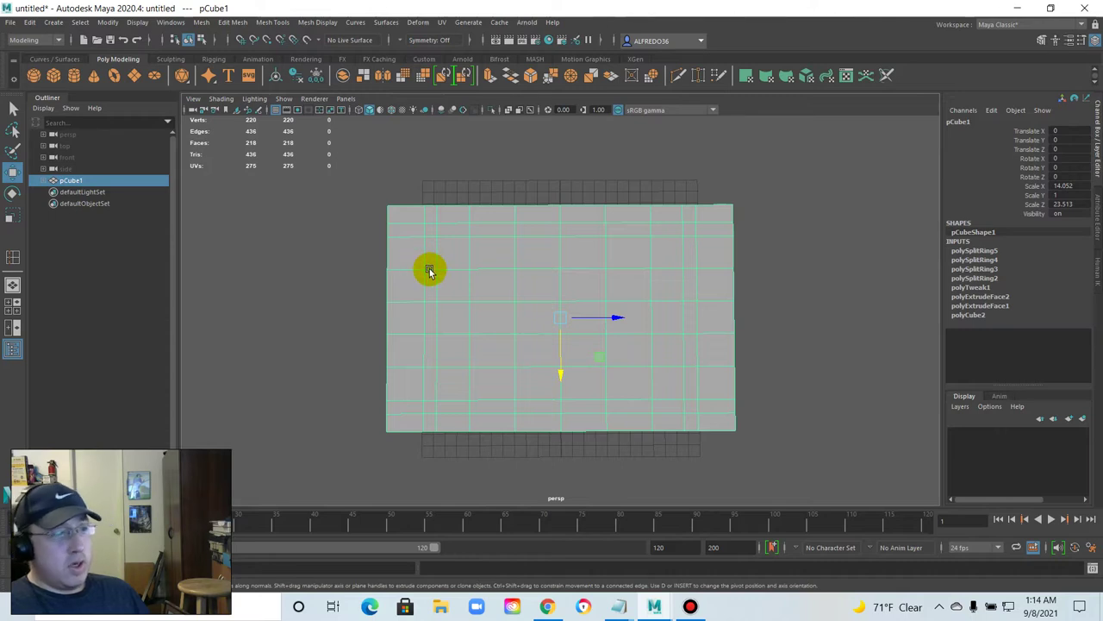
{"action": "right_click_drag", "start_coordinate": [443, 236], "coordinate": [440, 244]}
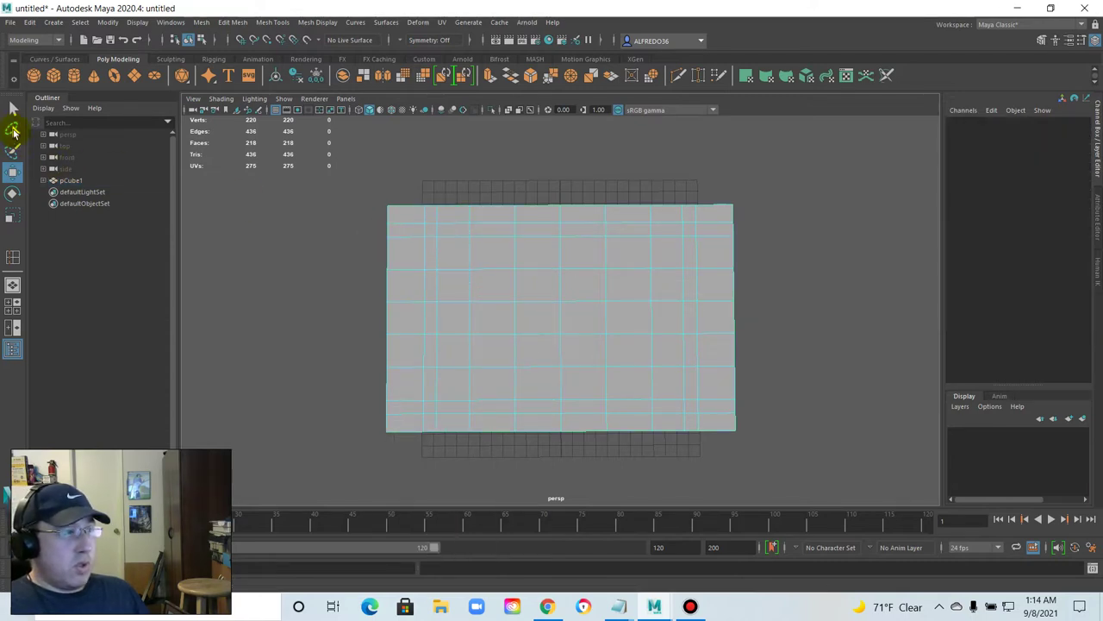
{"action": "left_click", "coordinate": [14, 151]}
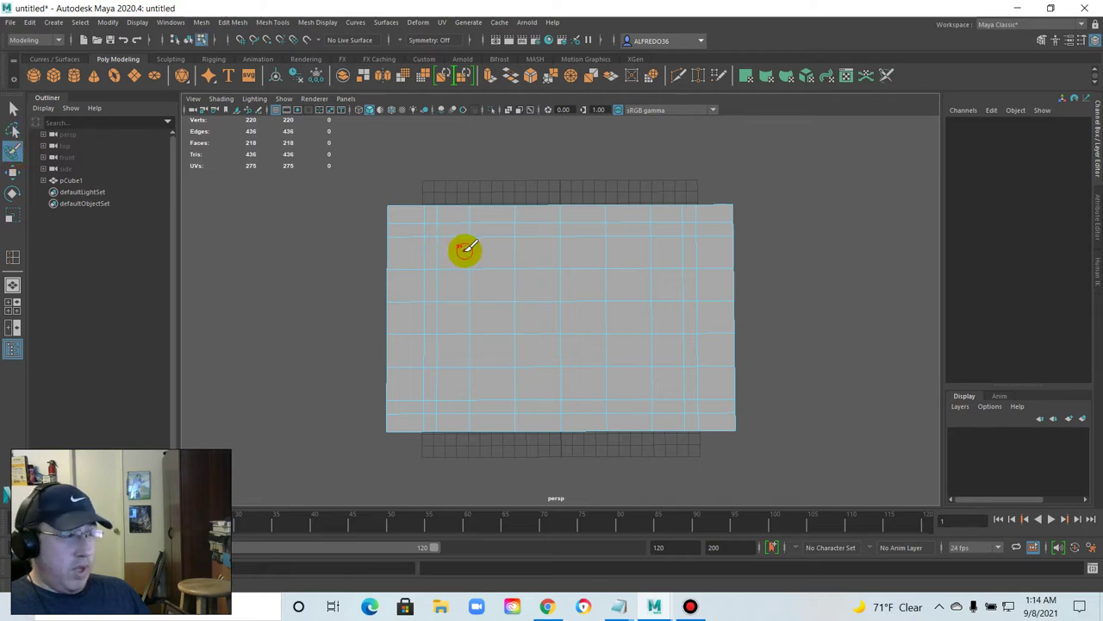
{"action": "right_click", "coordinate": [431, 228]}
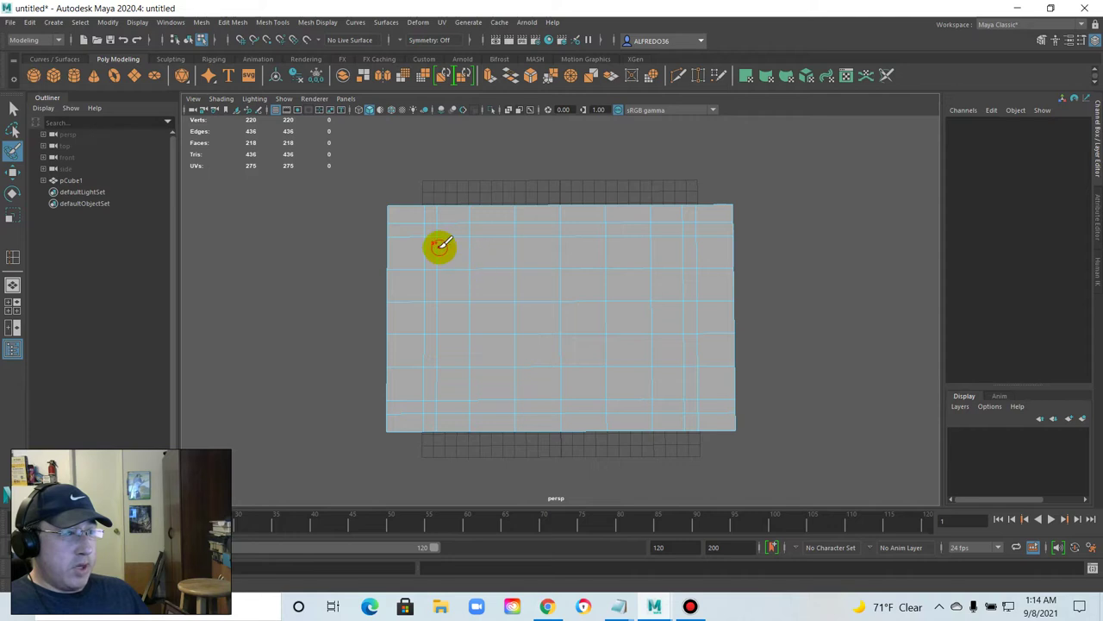
{"action": "right_click", "coordinate": [443, 234]}
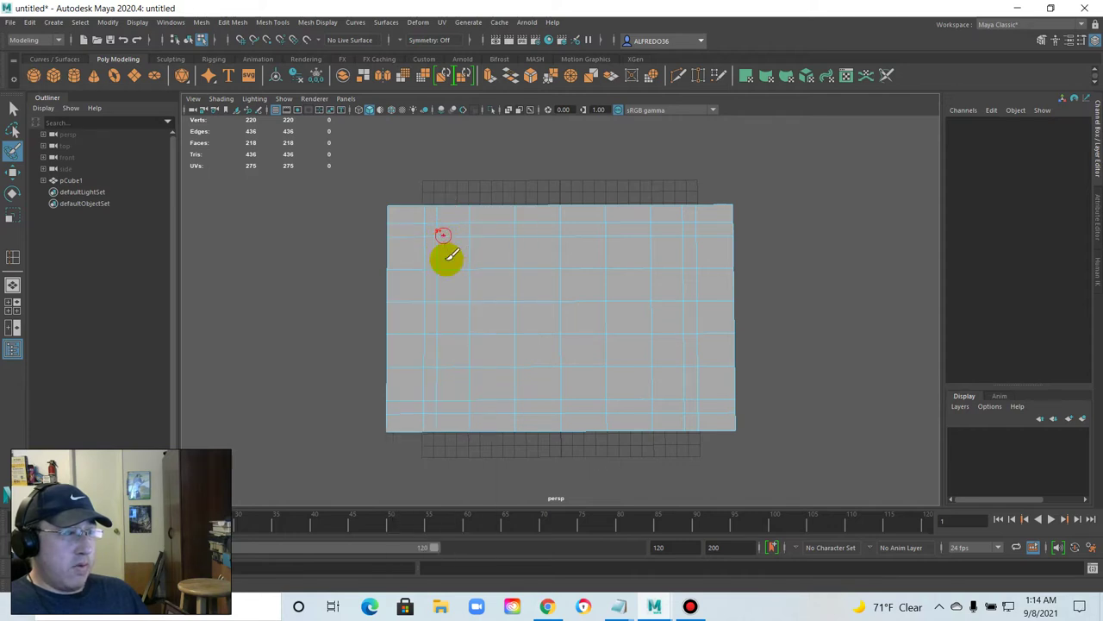
{"action": "left_click_drag", "start_coordinate": [431, 226], "coordinate": [697, 224]}
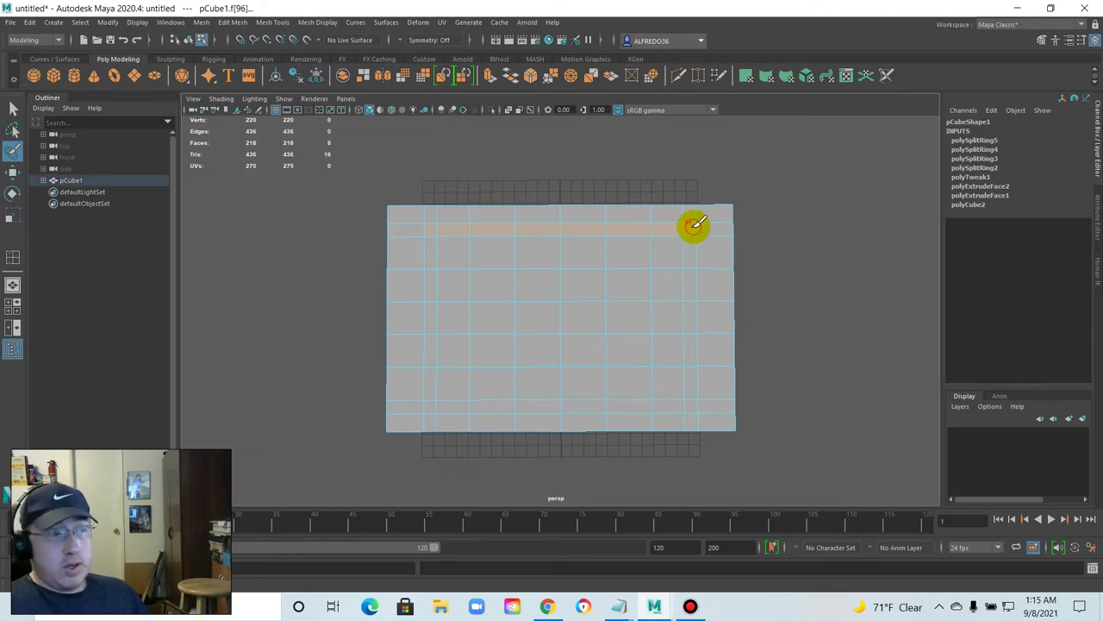
{"action": "left_click_drag", "start_coordinate": [692, 234], "coordinate": [694, 391]}
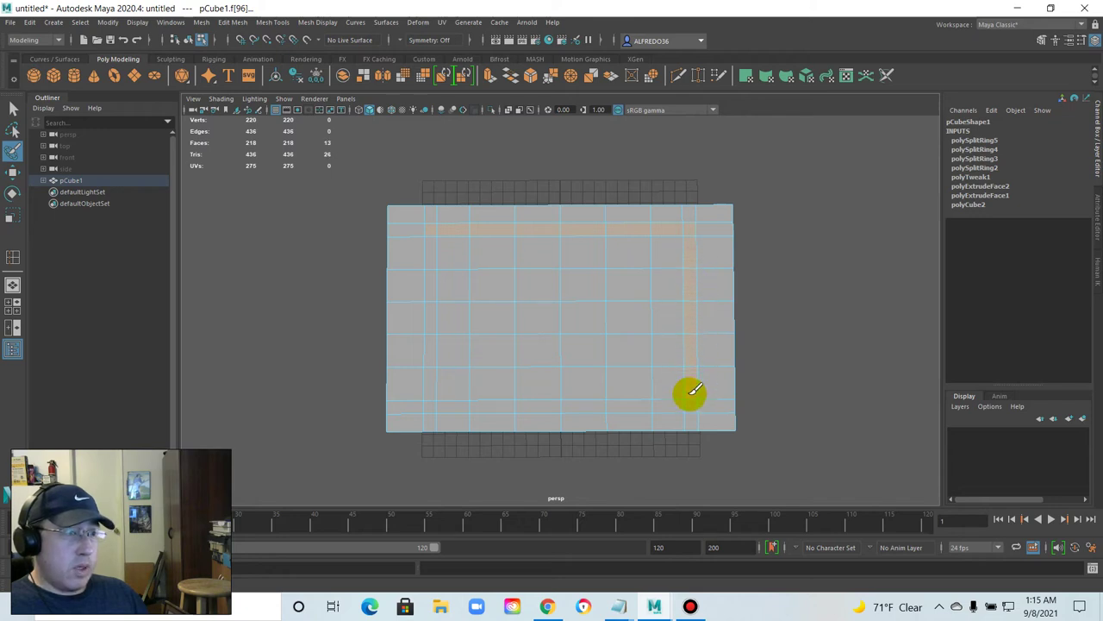
{"action": "mouse_move", "coordinate": [423, 217]}
{"action": "left_mouse_down"}
{"action": "mouse_move", "coordinate": [432, 391]}
{"action": "mouse_move", "coordinate": [462, 401]}
{"action": "mouse_move", "coordinate": [665, 402]}
{"action": "mouse_move", "coordinate": [675, 285]}
{"action": "mouse_move", "coordinate": [623, 252]}
{"action": "mouse_move", "coordinate": [665, 285]}
{"action": "mouse_move", "coordinate": [648, 311]}
{"action": "mouse_move", "coordinate": [599, 326]}
{"action": "mouse_move", "coordinate": [636, 320]}
{"action": "mouse_move", "coordinate": [333, 25]}
{"action": "mouse_move", "coordinate": [397, 173]}
{"action": "mouse_move", "coordinate": [371, 161]}
{"action": "left_mouse_up"}
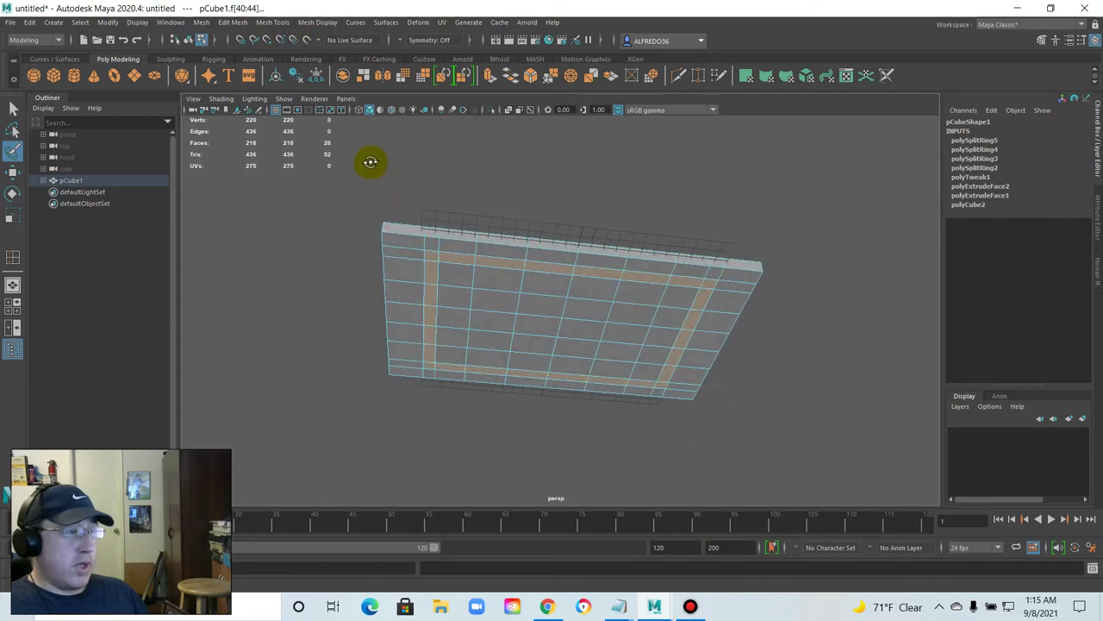
Extrude the selected ring of faces downward to a local Z translation of about 1.809.
{"action": "left_click", "coordinate": [236, 23]}
{"action": "left_click", "coordinate": [305, 131]}
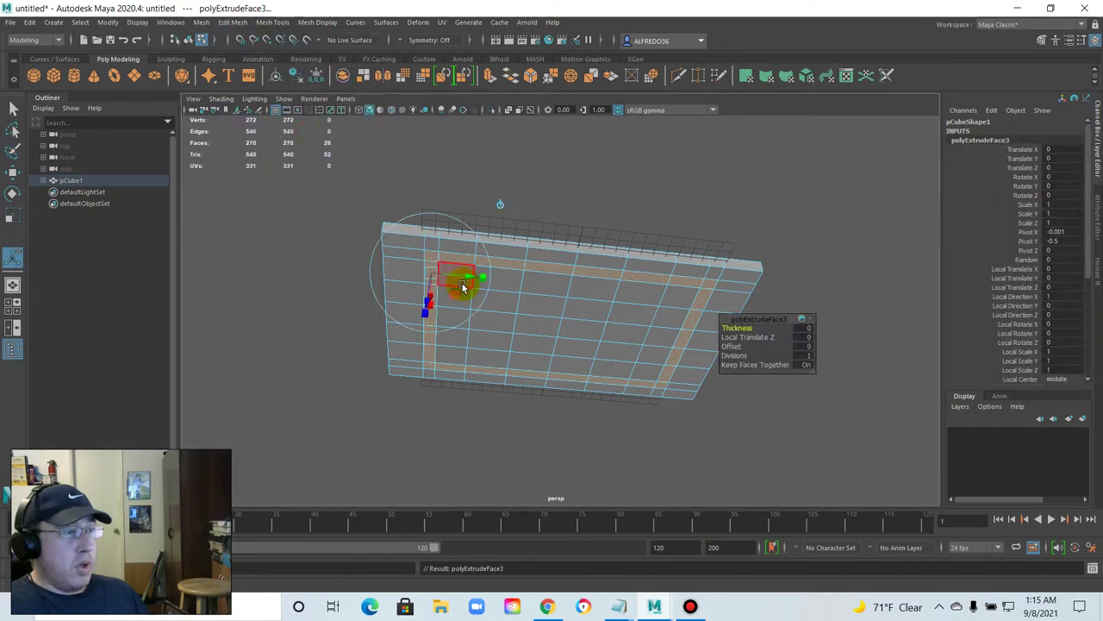
{"action": "left_click_drag", "start_coordinate": [456, 291], "coordinate": [435, 385], "text": "alt"}
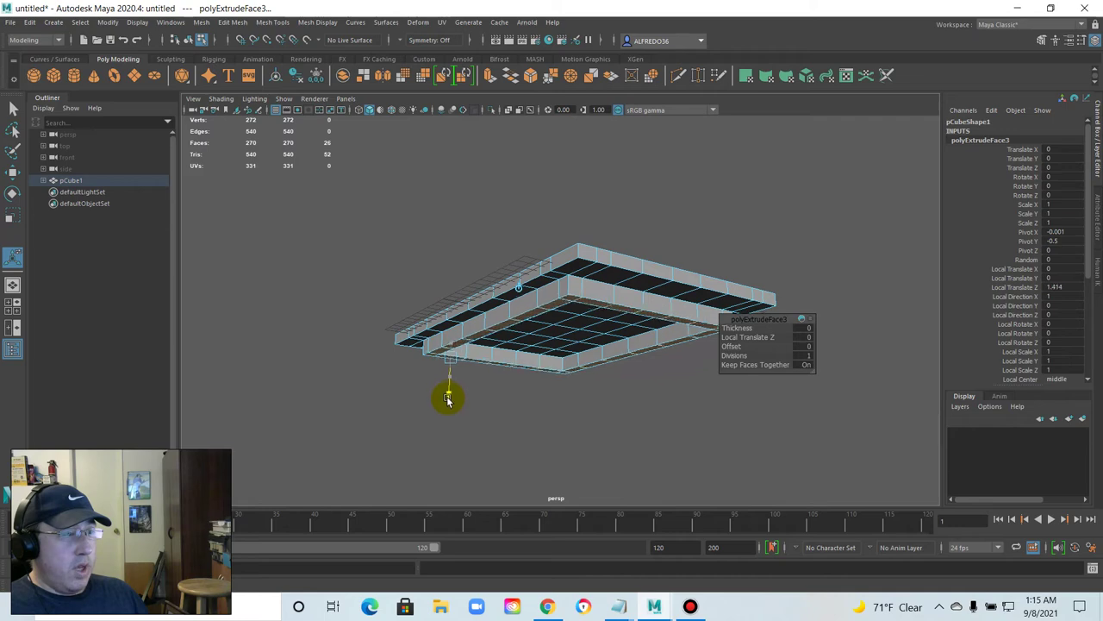
{"action": "left_click_drag", "start_coordinate": [449, 402], "coordinate": [321, 362], "text": "alt"}
{"action": "left_click_drag", "start_coordinate": [440, 366], "coordinate": [490, 339]}
{"action": "left_click_drag", "start_coordinate": [532, 310], "coordinate": [544, 406], "text": "alt"}
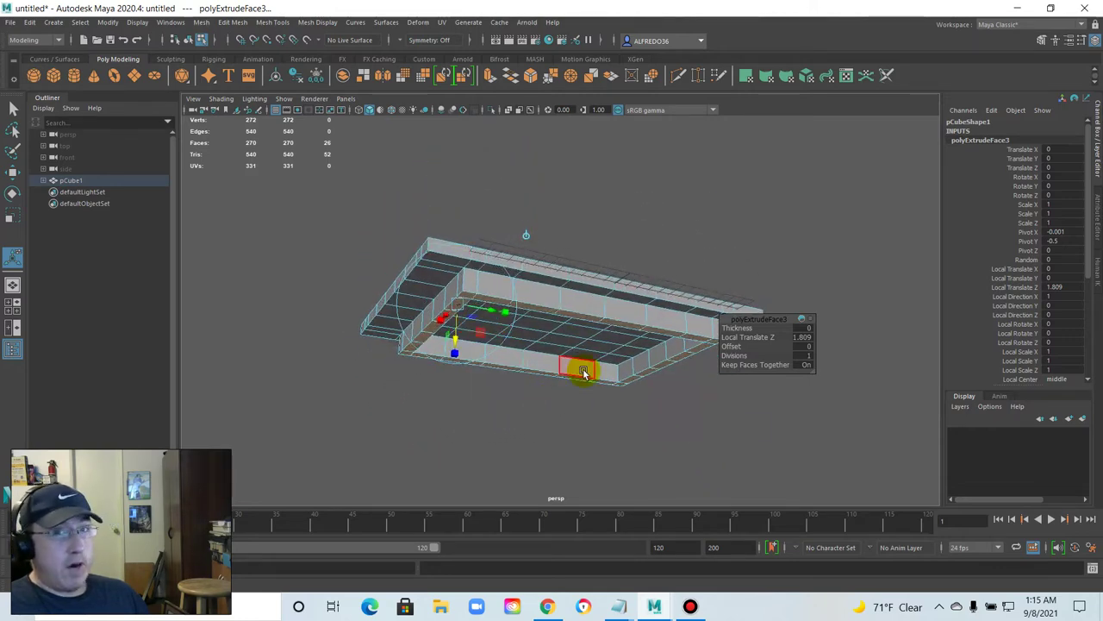
{"action": "left_click_drag", "start_coordinate": [491, 360], "coordinate": [449, 323], "text": "alt"}
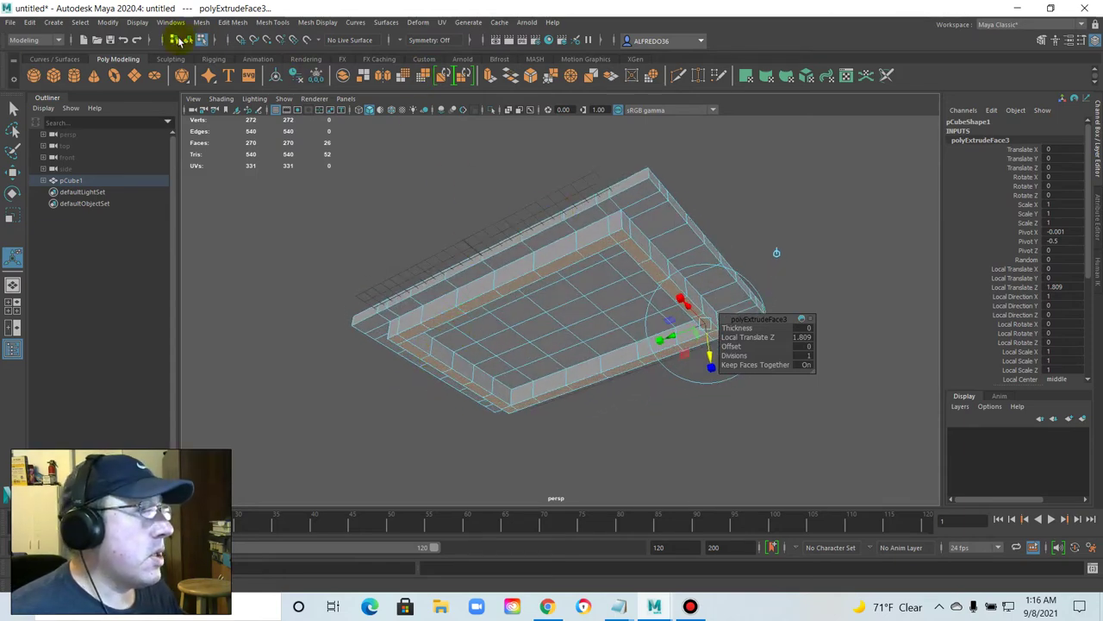
Return to object selection, select the whole slab, and inspect the extruded ring from several angles.
{"action": "left_click", "coordinate": [177, 40]}
{"action": "left_click", "coordinate": [464, 291]}
{"action": "left_click_drag", "start_coordinate": [641, 216], "coordinate": [550, 151], "text": "alt"}
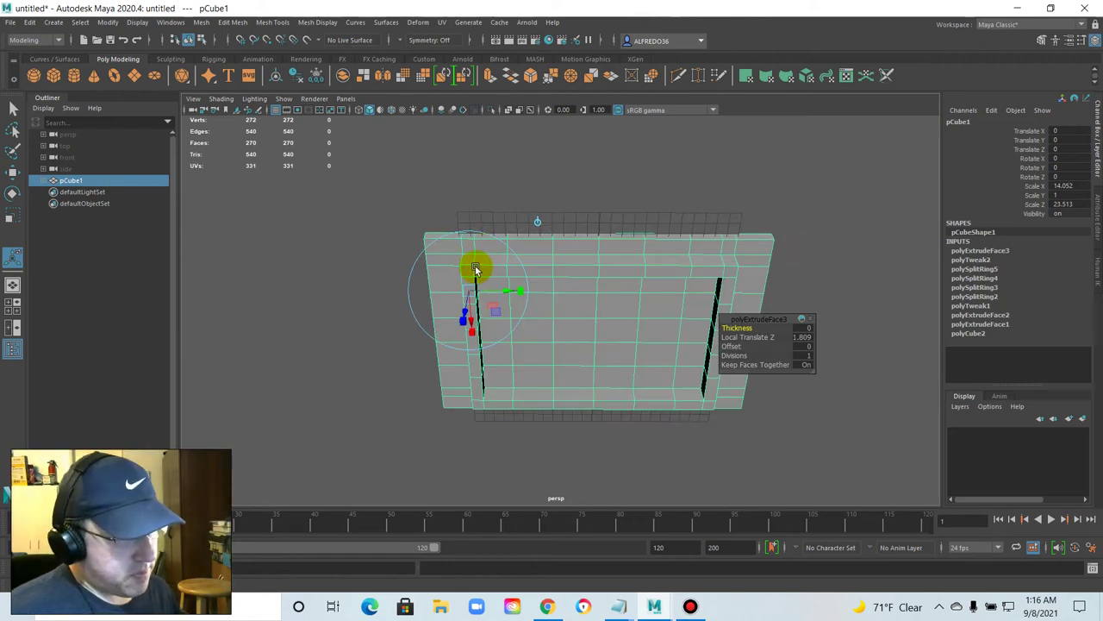
{"action": "left_click_drag", "start_coordinate": [471, 276], "coordinate": [584, 202], "text": "alt"}
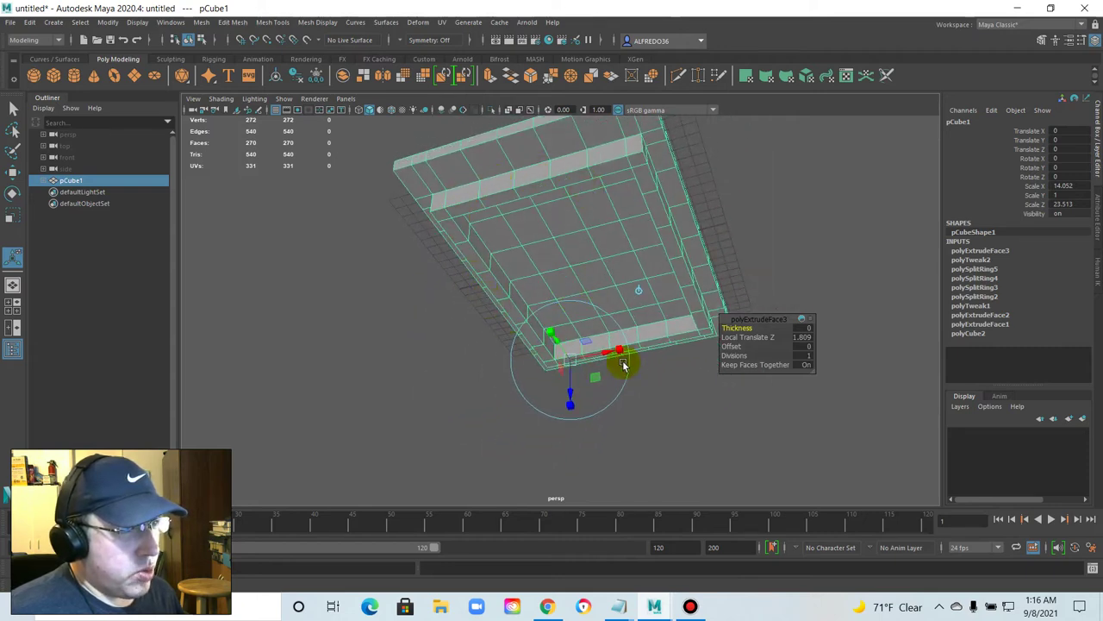
Try extending the rim's downward extrusion to a local Z translation of about 7.511.
{"action": "left_click_drag", "start_coordinate": [503, 230], "coordinate": [556, 259], "text": "alt"}
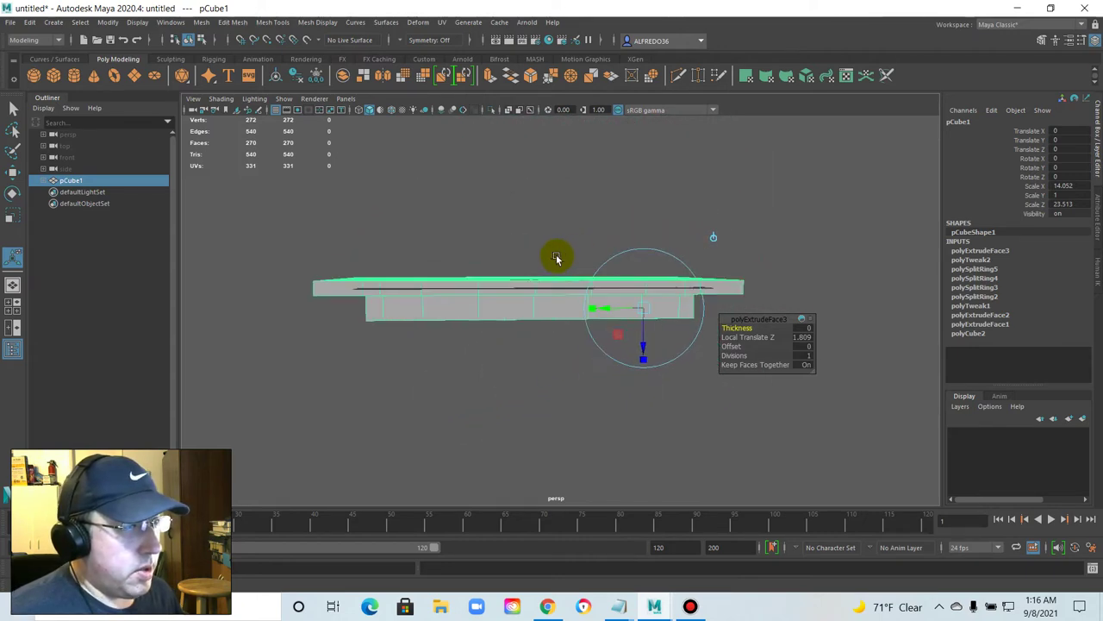
{"action": "left_click_drag", "start_coordinate": [646, 352], "coordinate": [515, 366]}
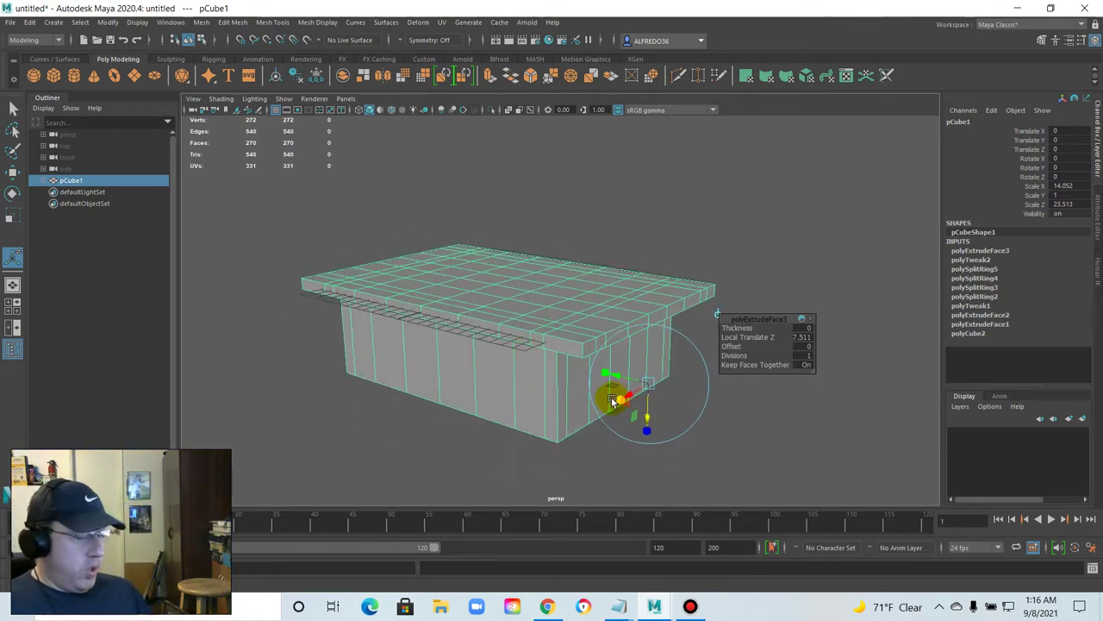
{"action": "key", "text": "ctrl+z"}
Deepen the rim's downward extrusion to a local Z translation of about 2.567.
{"action": "left_click_drag", "start_coordinate": [651, 364], "coordinate": [510, 272]}
{"action": "left_click", "coordinate": [367, 347]}
{"action": "left_click", "coordinate": [530, 333]}
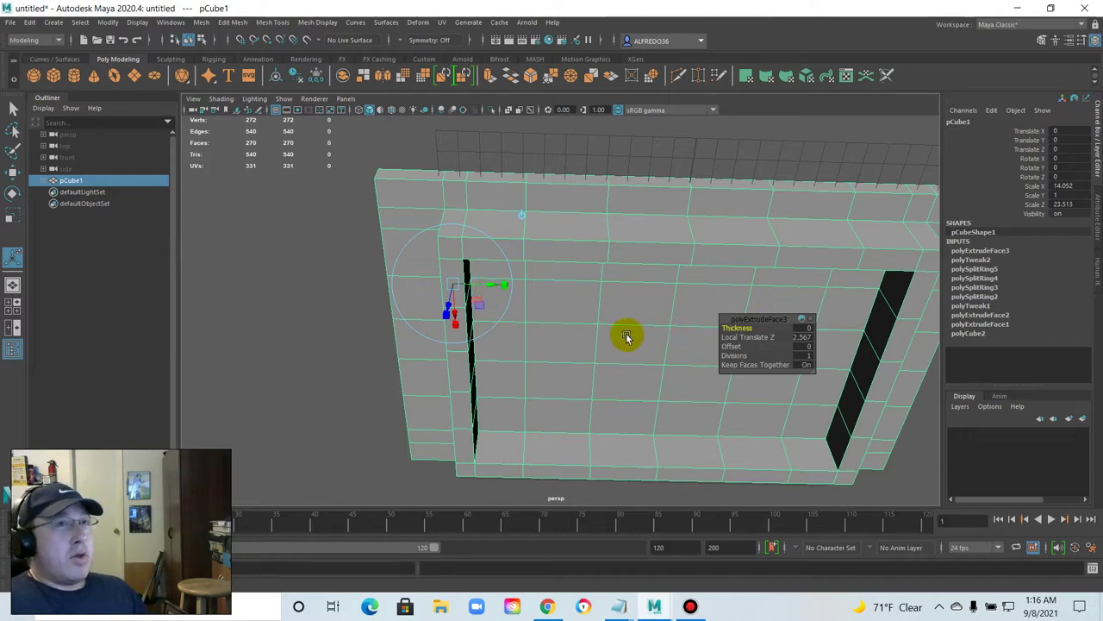
{"action": "left_click_drag", "start_coordinate": [866, 298], "coordinate": [810, 234], "text": "alt"}
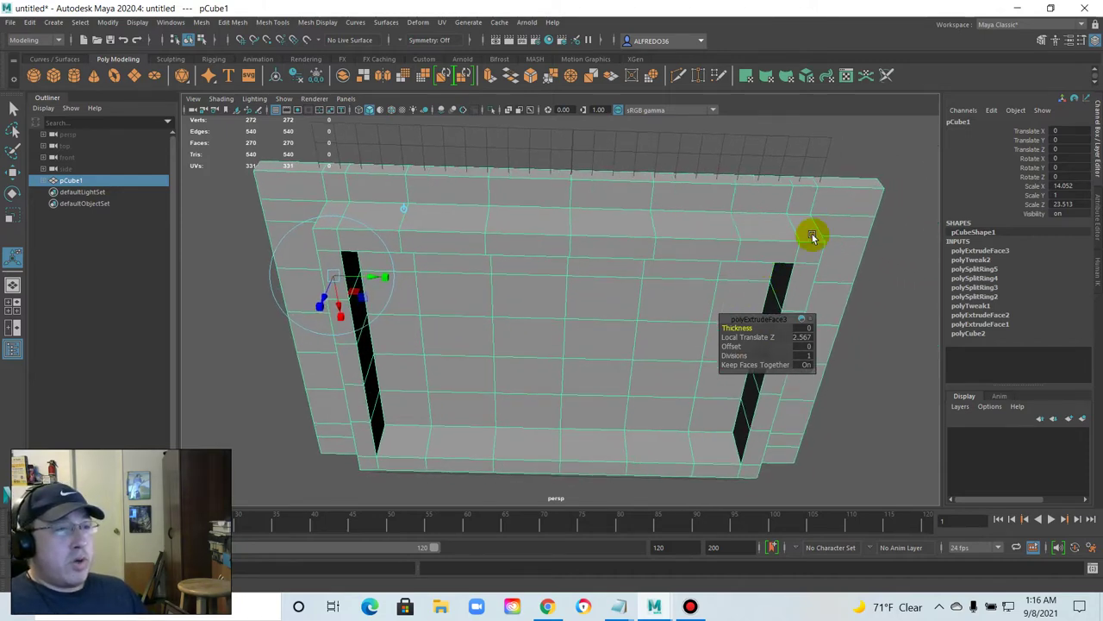
{"action": "left_click_drag", "start_coordinate": [322, 236], "coordinate": [423, 228], "text": "alt"}
In the top view, select the outer interior vertex row near each short end and scale both rows outward along Z.
{"action": "right_click_drag", "start_coordinate": [456, 194], "coordinate": [478, 216]}
{"action": "key", "text": "space"}
{"action": "key", "text": "space"}
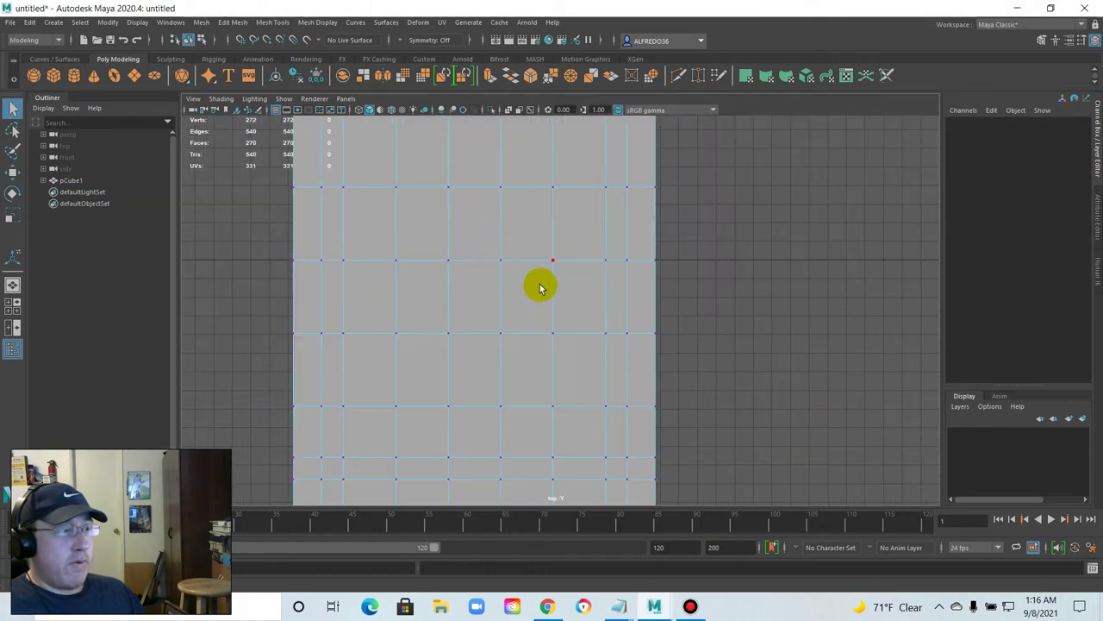
{"action": "scroll", "coordinate": [544, 289], "scroll_direction": "down", "scroll_amount": 4}
{"action": "middle_click_drag", "start_coordinate": [548, 257], "coordinate": [574, 362], "text": "alt"}
{"action": "scroll", "coordinate": [509, 296], "scroll_direction": "up", "scroll_amount": 5}
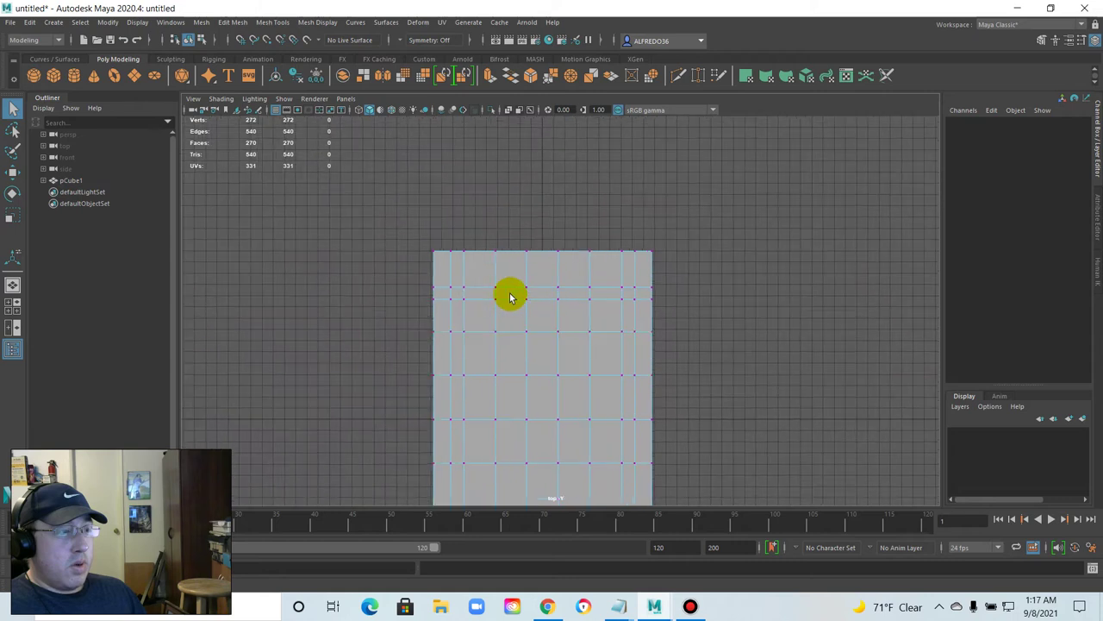
{"action": "left_click_drag", "start_coordinate": [314, 255], "coordinate": [759, 284]}
{"action": "scroll", "coordinate": [515, 358], "scroll_direction": "down", "scroll_amount": 3}
{"action": "scroll", "coordinate": [516, 358], "scroll_direction": "down", "scroll_amount": 2}
{"action": "middle_click_drag", "start_coordinate": [524, 362], "coordinate": [520, 217], "text": "alt"}
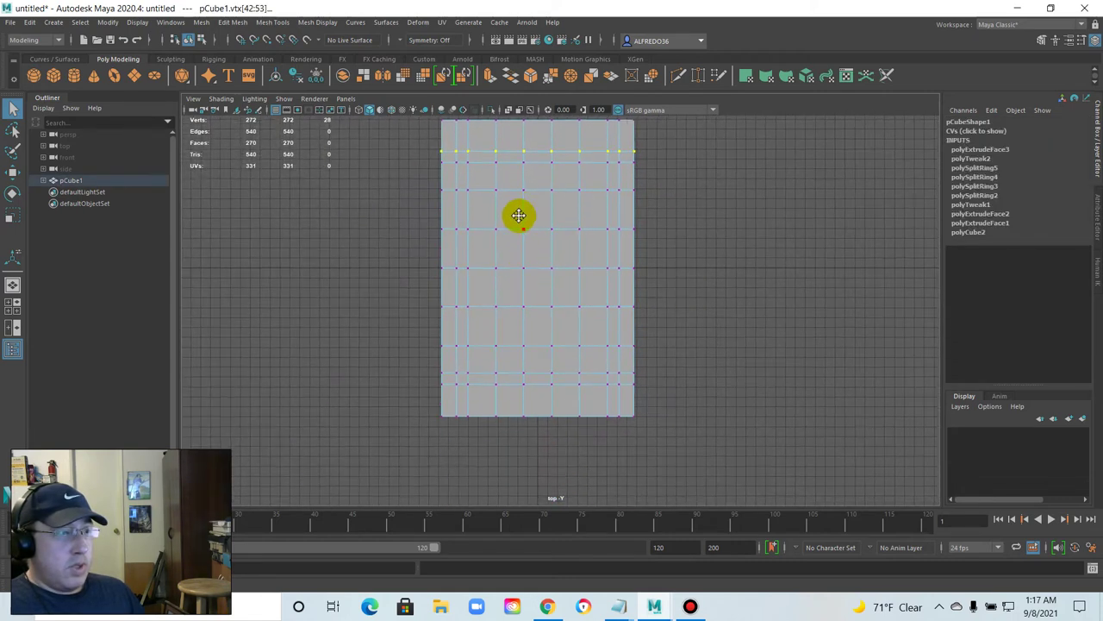
{"action": "left_click_drag", "start_coordinate": [461, 385], "coordinate": [685, 398]}
{"action": "key", "text": "r"}
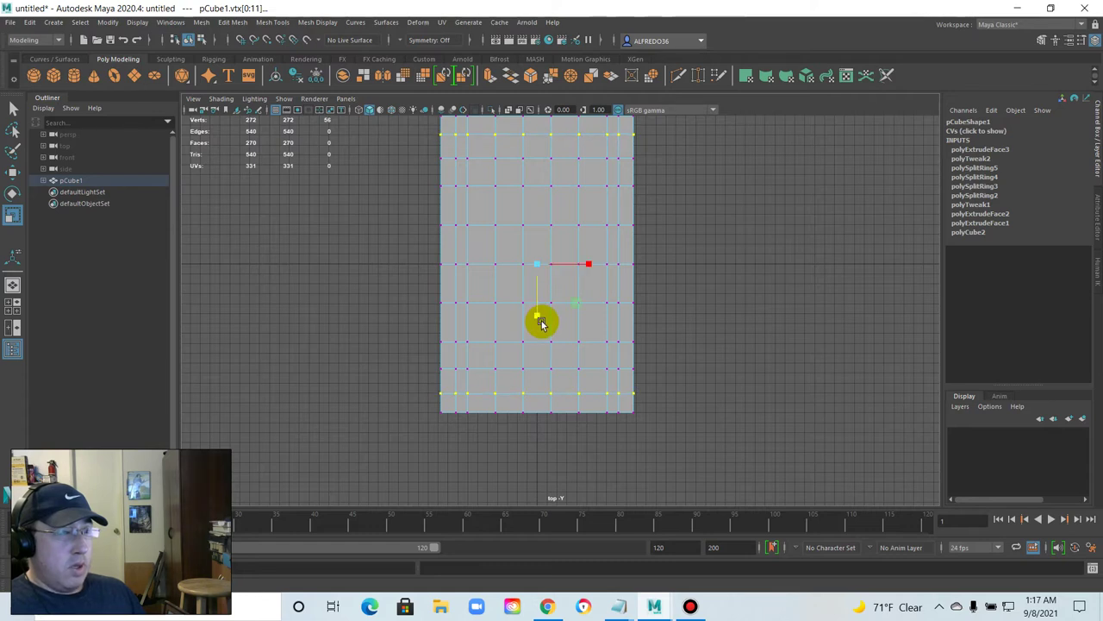
Select the inner vertex column of the rim along each long side and scale both columns inward along X.
{"action": "middle_click_drag", "start_coordinate": [454, 239], "coordinate": [466, 271], "text": "alt"}
{"action": "left_click_drag", "start_coordinate": [474, 140], "coordinate": [493, 464]}
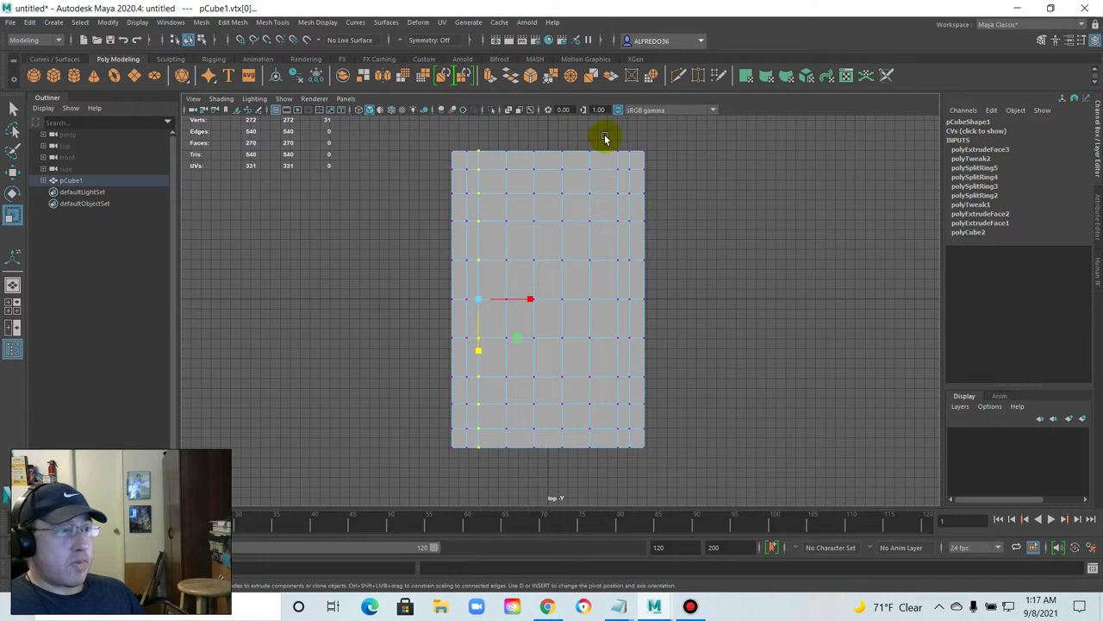
{"action": "left_click_drag", "start_coordinate": [608, 140], "coordinate": [625, 466]}
{"action": "left_click_drag", "start_coordinate": [600, 300], "coordinate": [596, 299]}
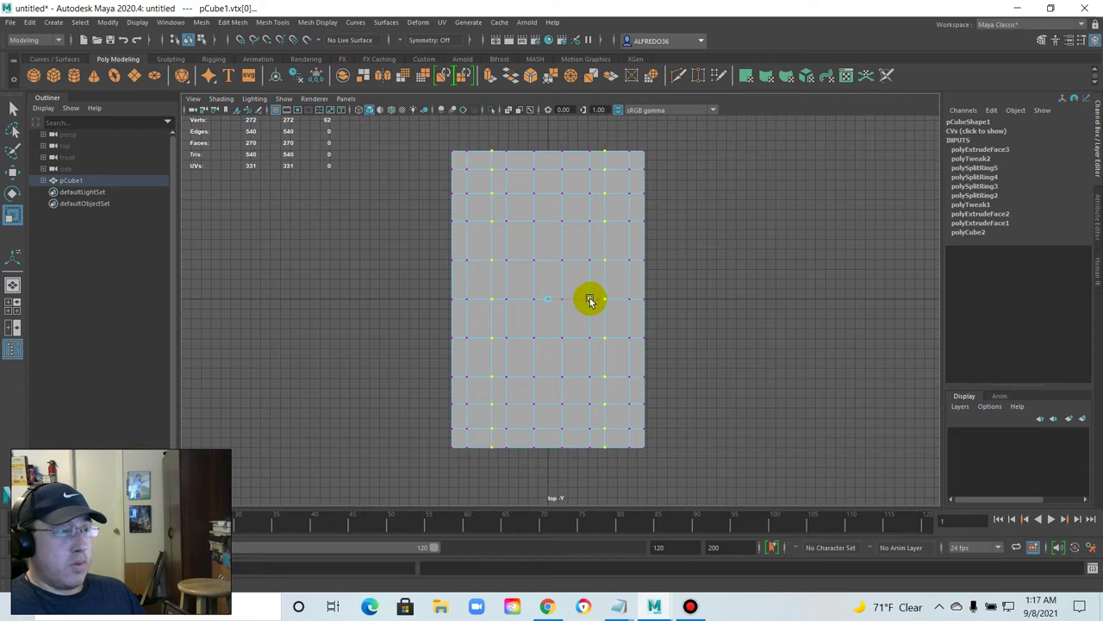
Select the four corner faces on the rim's underside in the perspective view and start extruding them.
{"action": "key", "text": "space"}
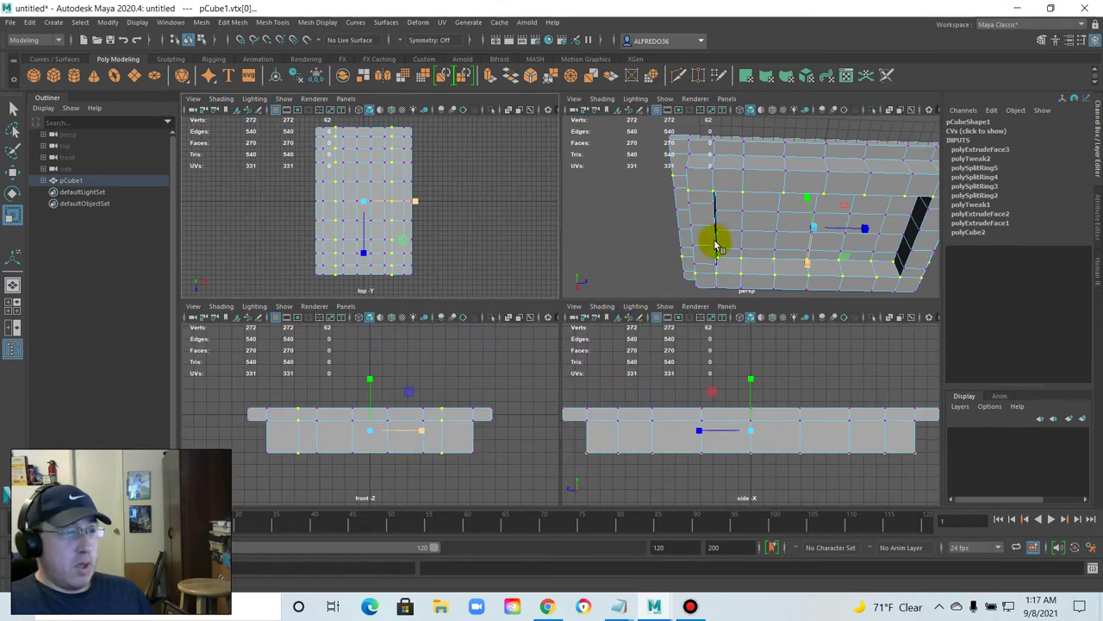
{"action": "key", "text": "space"}
{"action": "left_click_drag", "start_coordinate": [640, 213], "coordinate": [503, 326], "text": "alt"}
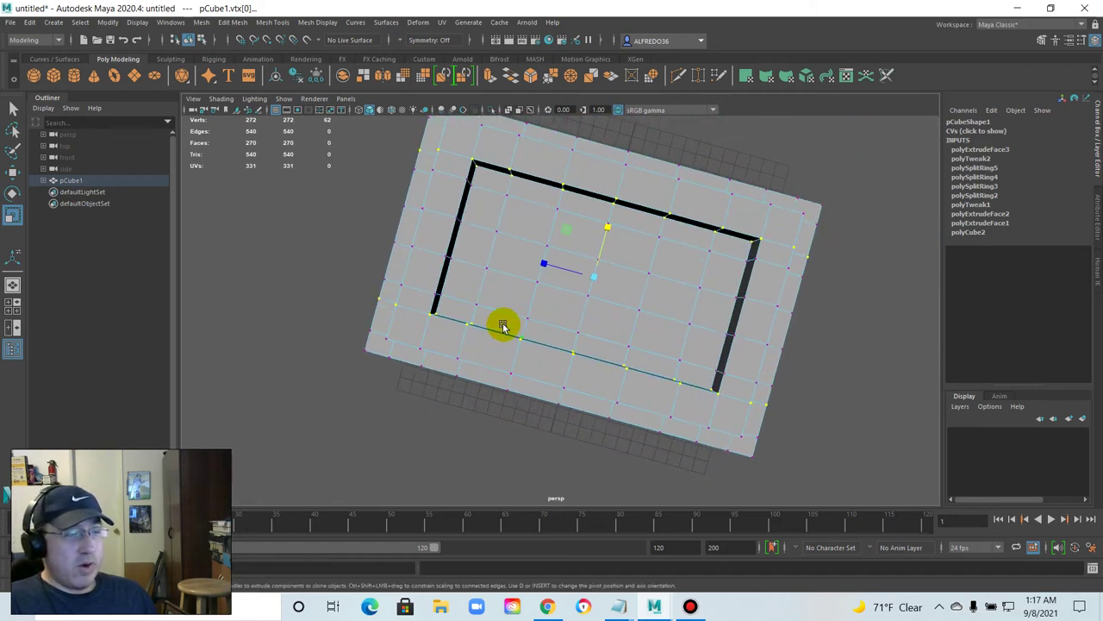
{"action": "mouse_move", "coordinate": [406, 329]}
{"action": "right_mouse_down"}
{"action": "mouse_move", "coordinate": [406, 302]}
{"action": "mouse_move", "coordinate": [407, 322]}
{"action": "right_mouse_up"}
{"action": "left_click", "coordinate": [407, 326]}
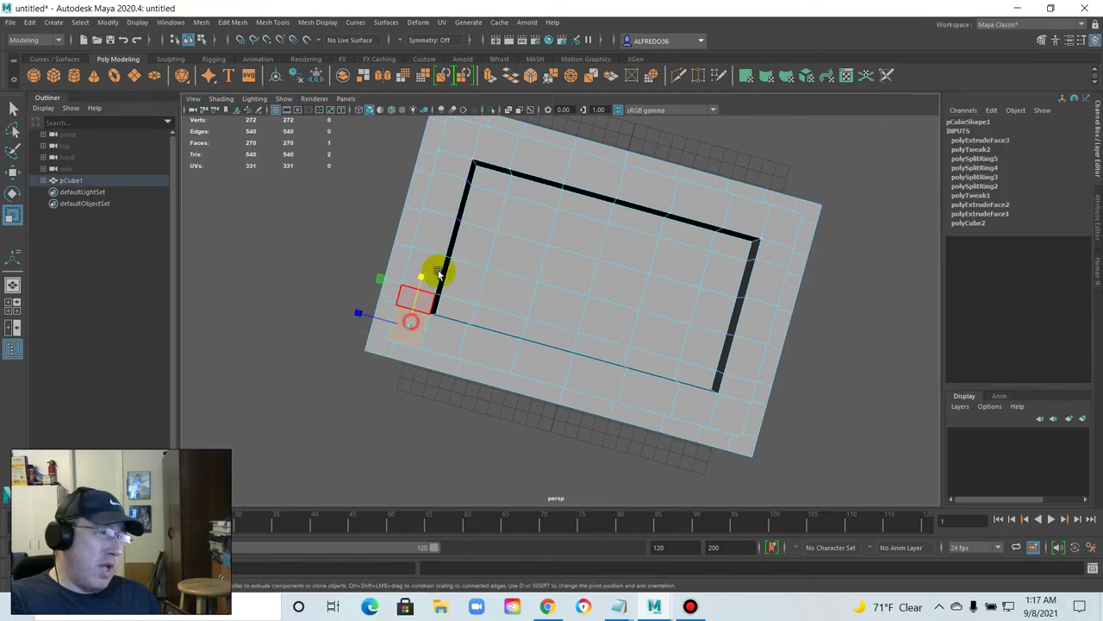
{"action": "left_click", "coordinate": [455, 148], "text": "shift"}
{"action": "left_click", "coordinate": [779, 226], "text": "shift"}
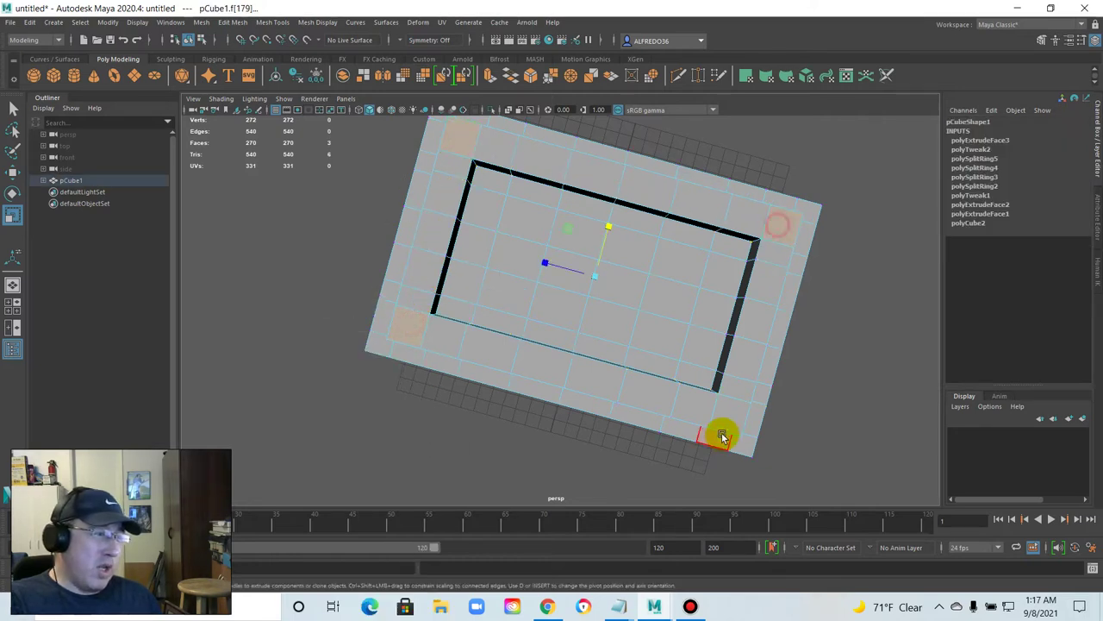
{"action": "left_click", "coordinate": [729, 424], "text": "shift"}
{"action": "left_click_drag", "start_coordinate": [515, 298], "coordinate": [455, 324], "text": "alt"}
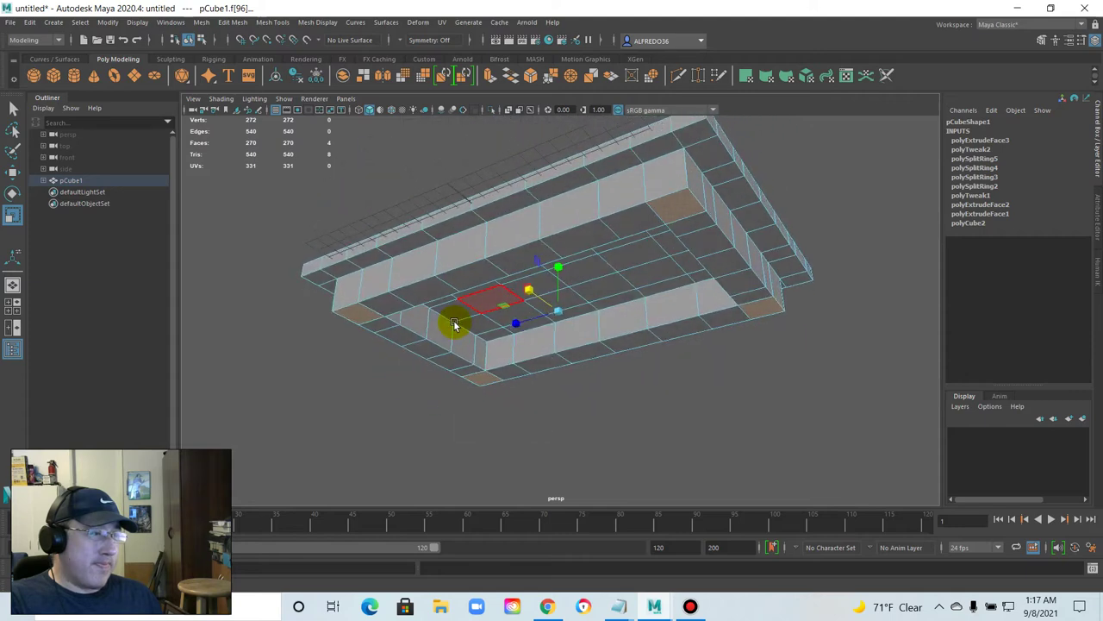
{"action": "left_click", "coordinate": [287, 25]}
{"action": "left_click", "coordinate": [276, 125]}
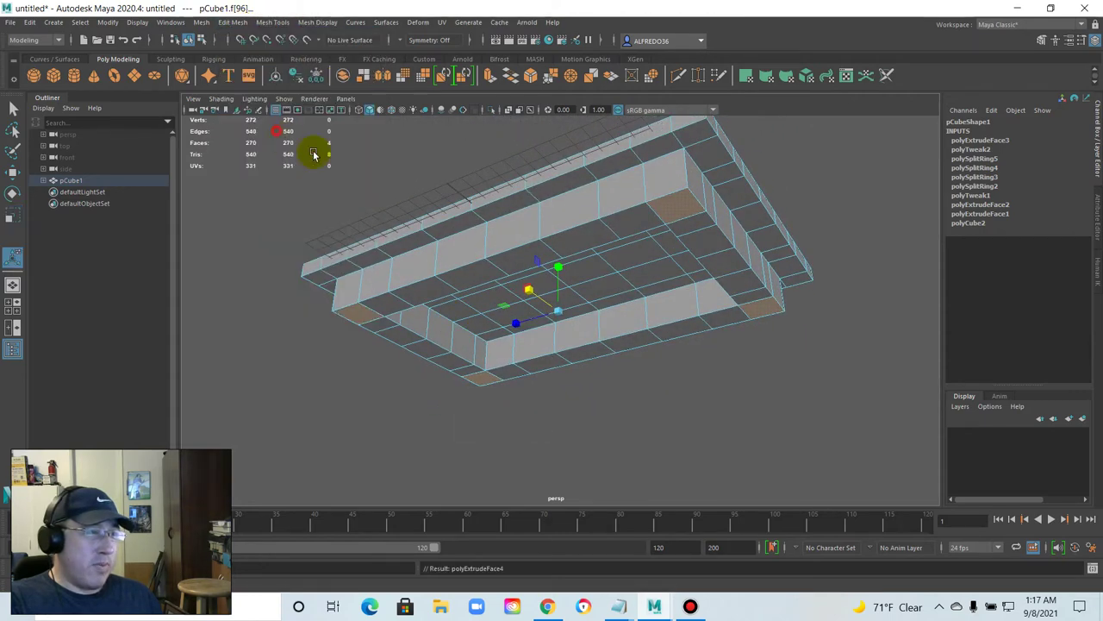
Try pulling the four corner faces down into straight legs with a local Z translation of about 10.515.
{"action": "left_click_drag", "start_coordinate": [836, 239], "coordinate": [451, 249], "text": "alt"}
{"action": "left_click_drag", "start_coordinate": [586, 284], "coordinate": [509, 299], "text": "alt"}
{"action": "left_click", "coordinate": [659, 340]}
{"action": "left_click_drag", "start_coordinate": [659, 341], "coordinate": [546, 332], "text": "alt"}
{"action": "left_click_drag", "start_coordinate": [709, 347], "coordinate": [570, 317], "text": "alt"}
{"action": "left_click_drag", "start_coordinate": [643, 323], "coordinate": [607, 307], "text": "alt"}
{"action": "left_click", "coordinate": [607, 308]}
{"action": "key", "text": "ctrl+e"}
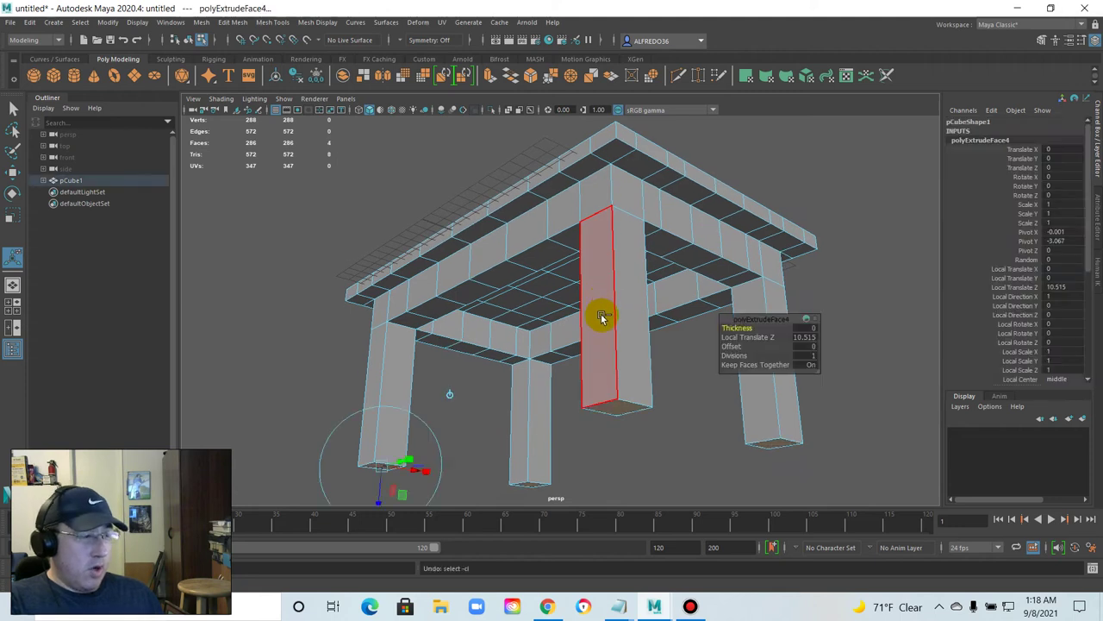
{"action": "key", "text": "ctrl+z"}
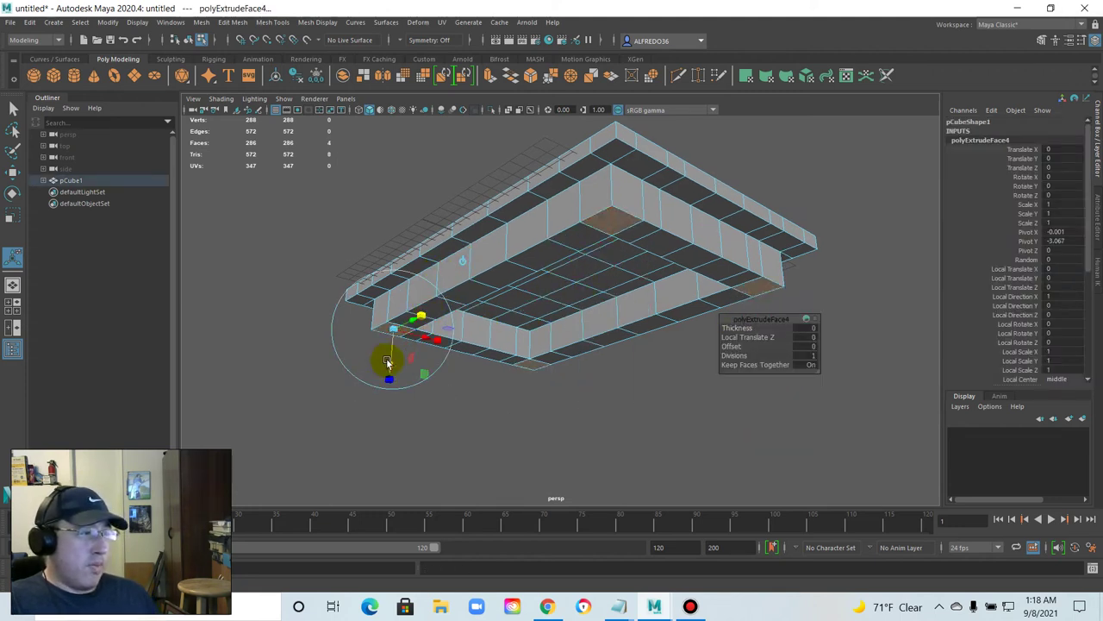
Extrude the corner faces down about 0.346 with a scale of 0.783, and extrude them again straight down about 0.386.
{"action": "left_click_drag", "start_coordinate": [389, 363], "coordinate": [390, 369]}
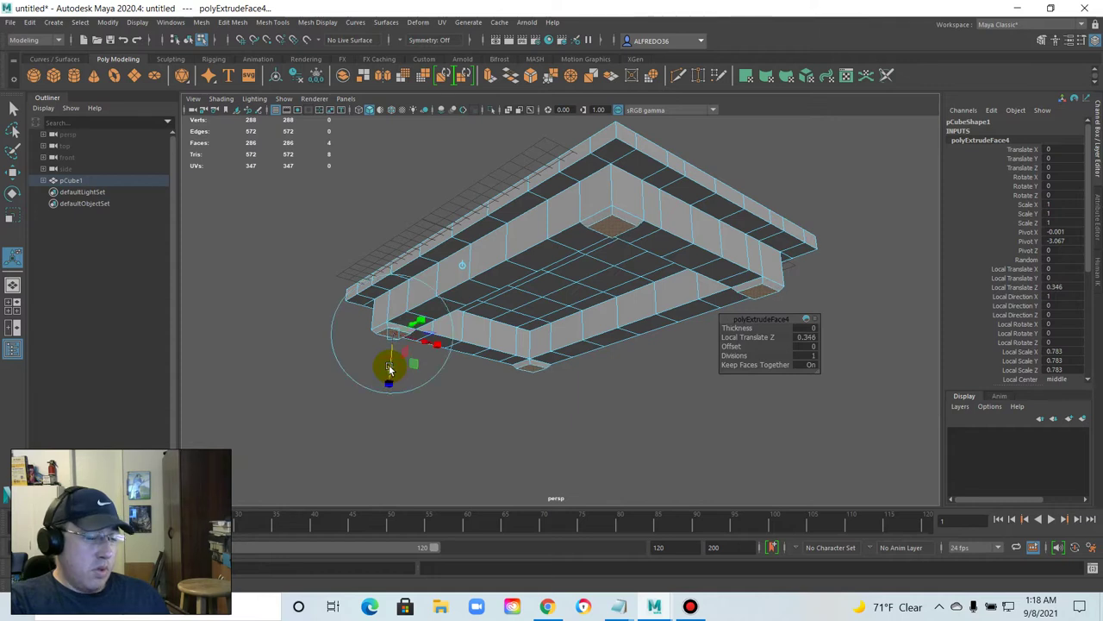
{"action": "key", "text": "ctrl+e"}
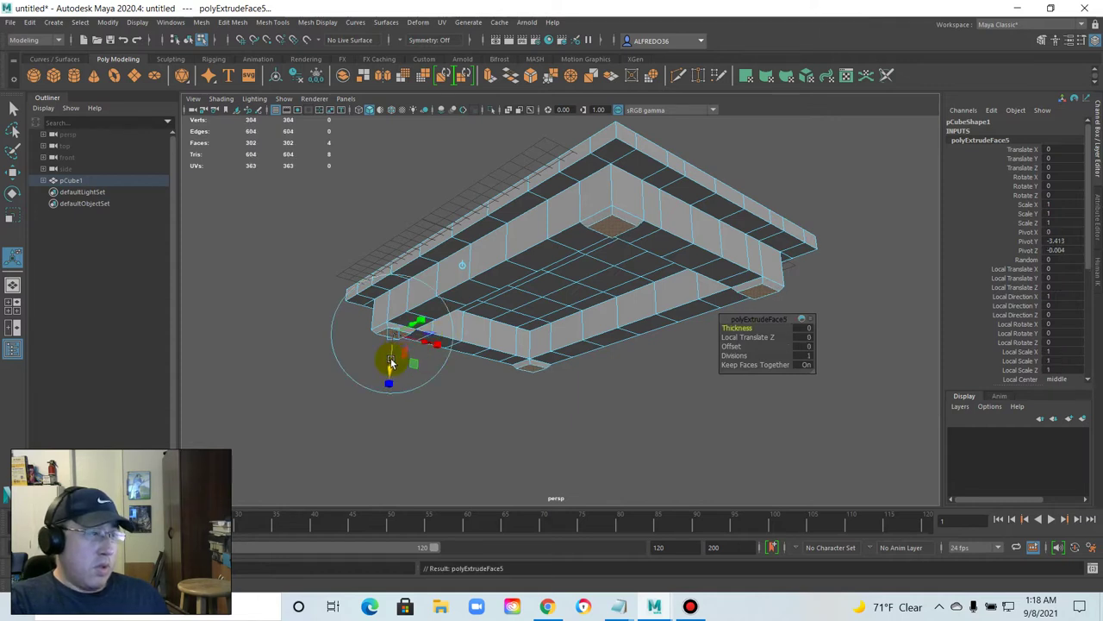
{"action": "left_click_drag", "start_coordinate": [393, 369], "coordinate": [394, 373]}
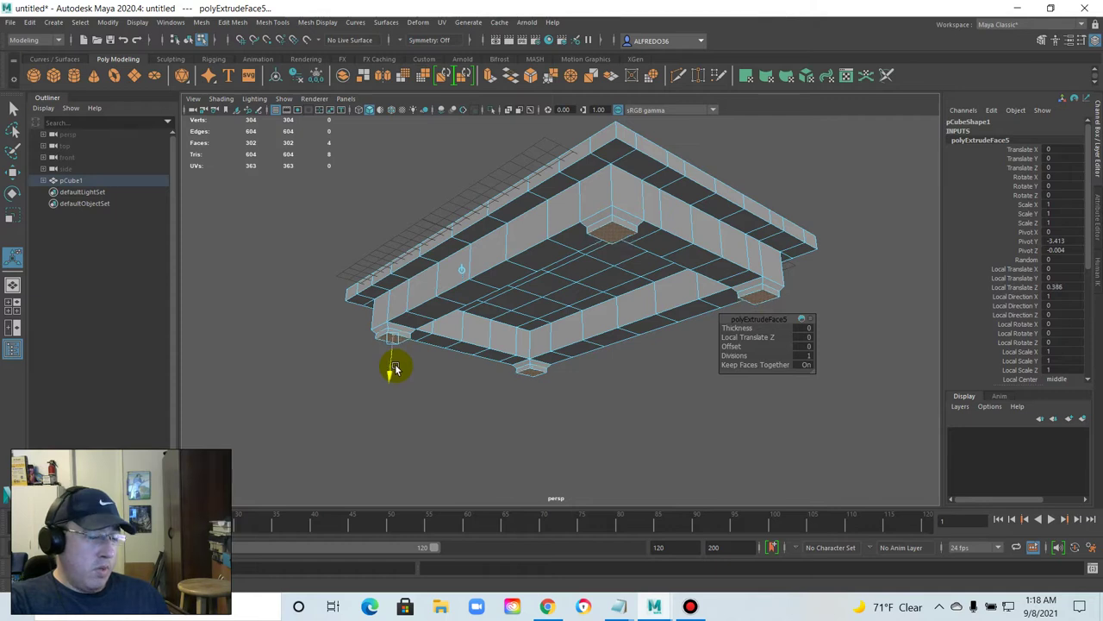
Extrude the four leg ends down with an outward flare, and extrude them again straight down about 1.058.
{"action": "key", "text": "ctrl+e"}
{"action": "left_click_drag", "start_coordinate": [423, 328], "coordinate": [426, 331]}
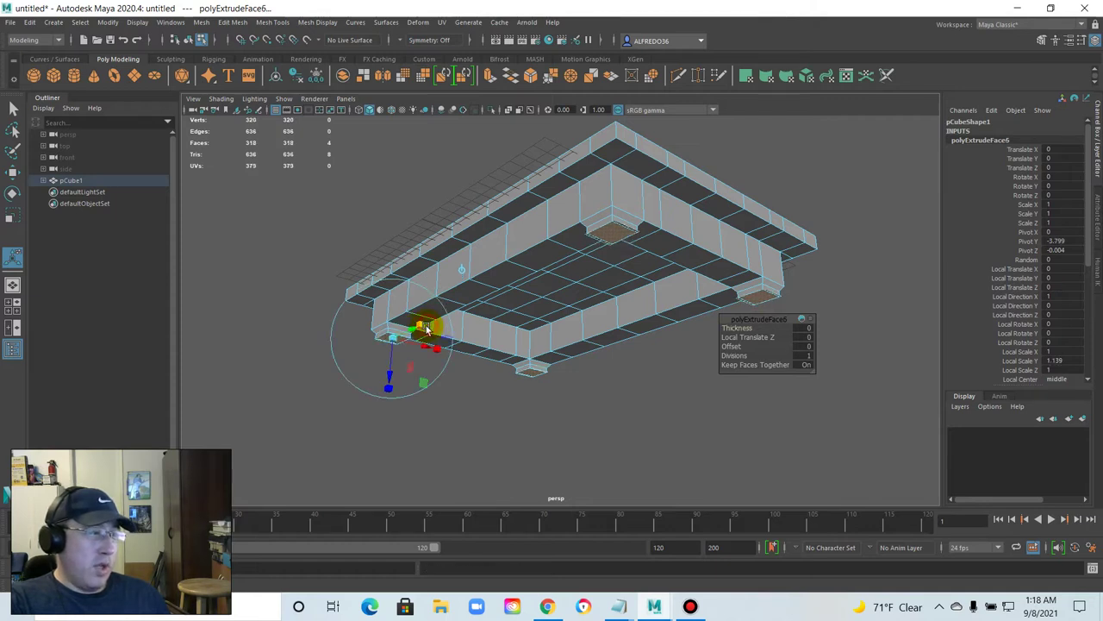
{"action": "left_click", "coordinate": [394, 341]}
{"action": "left_click_drag", "start_coordinate": [391, 375], "coordinate": [492, 353]}
{"action": "left_click", "coordinate": [522, 335]}
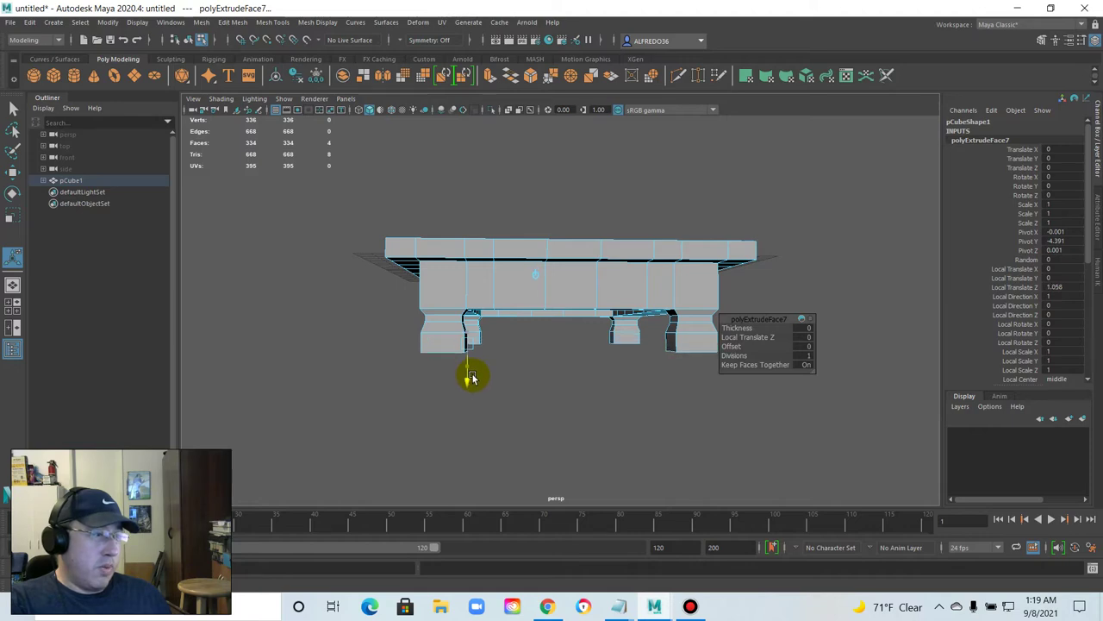
Extrude the four leg ends down about 0.911, tapered to a scale of 0.8.
{"action": "left_click_drag", "start_coordinate": [473, 377], "coordinate": [633, 326], "text": "alt"}
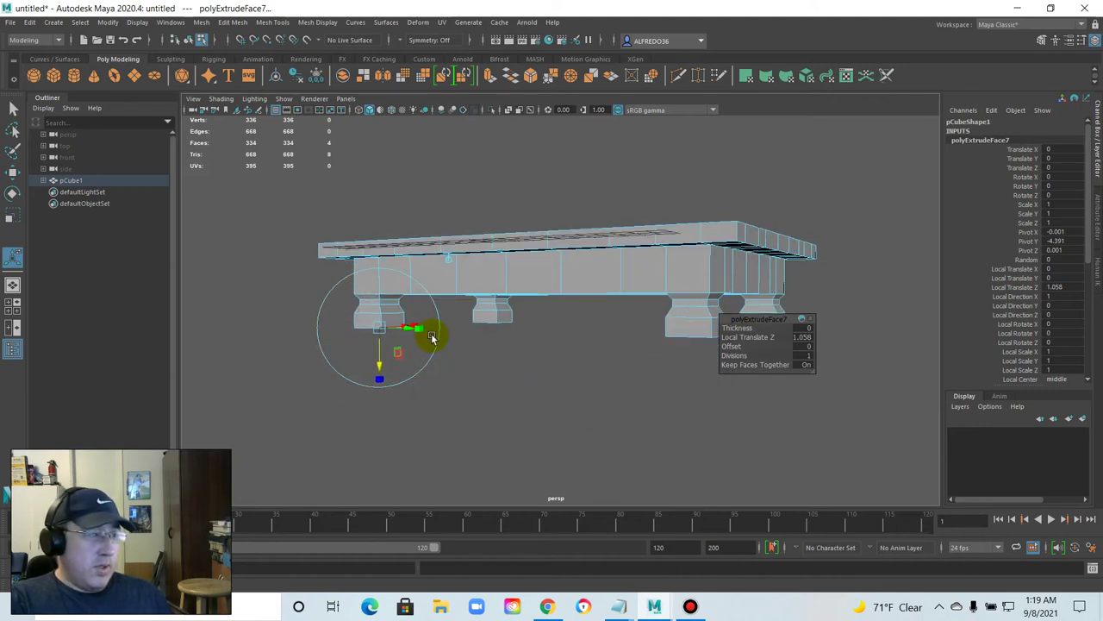
{"action": "left_click_drag", "start_coordinate": [418, 333], "coordinate": [431, 354], "text": "alt"}
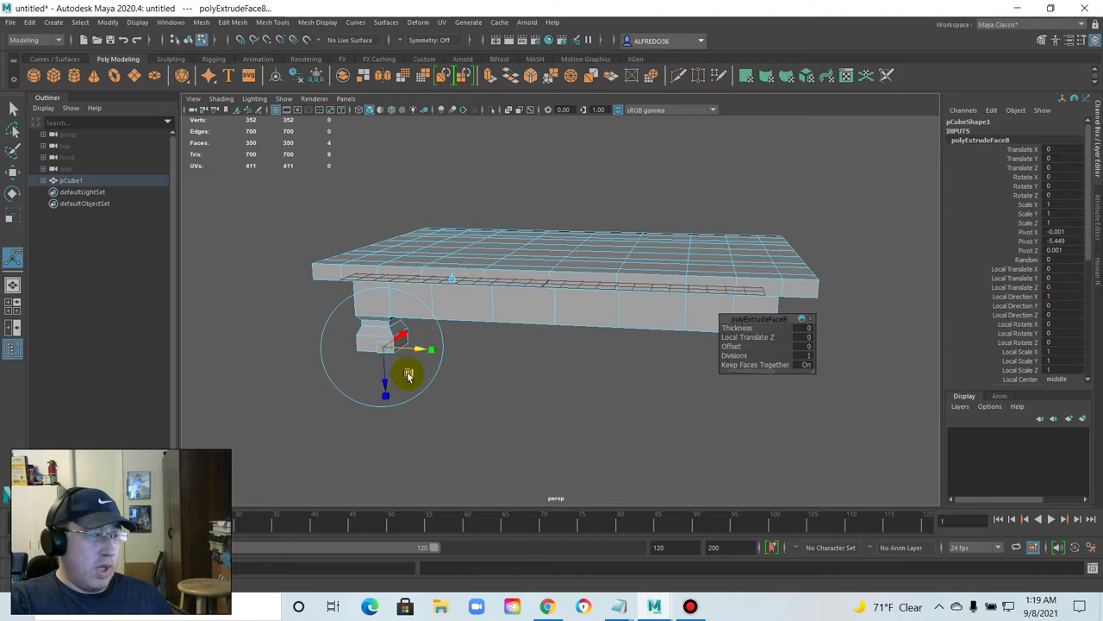
{"action": "left_click_drag", "start_coordinate": [426, 349], "coordinate": [388, 390]}
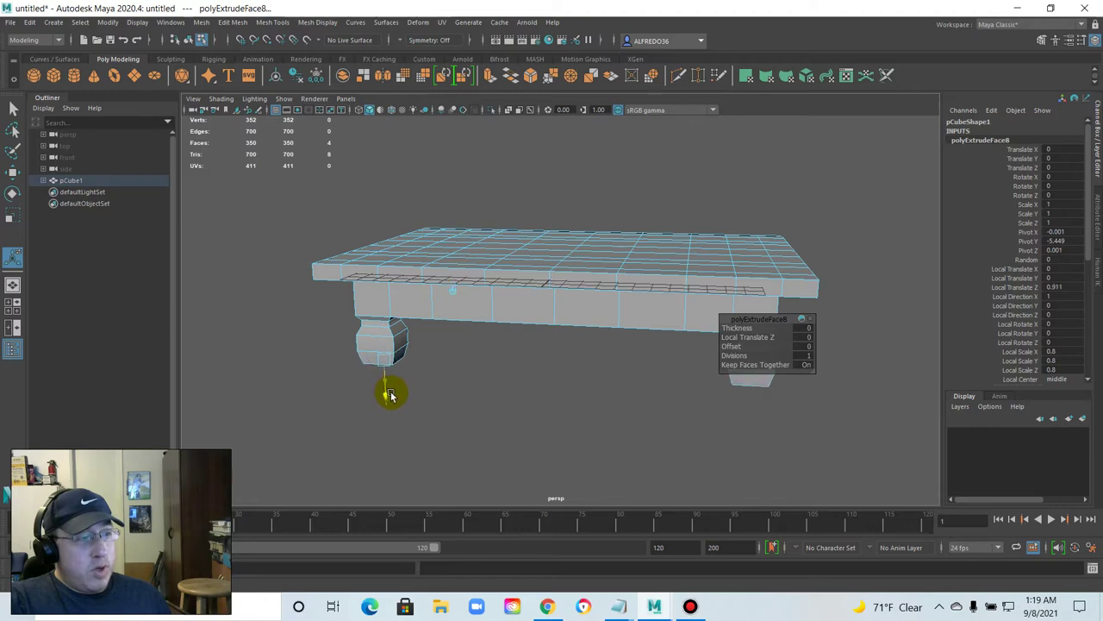
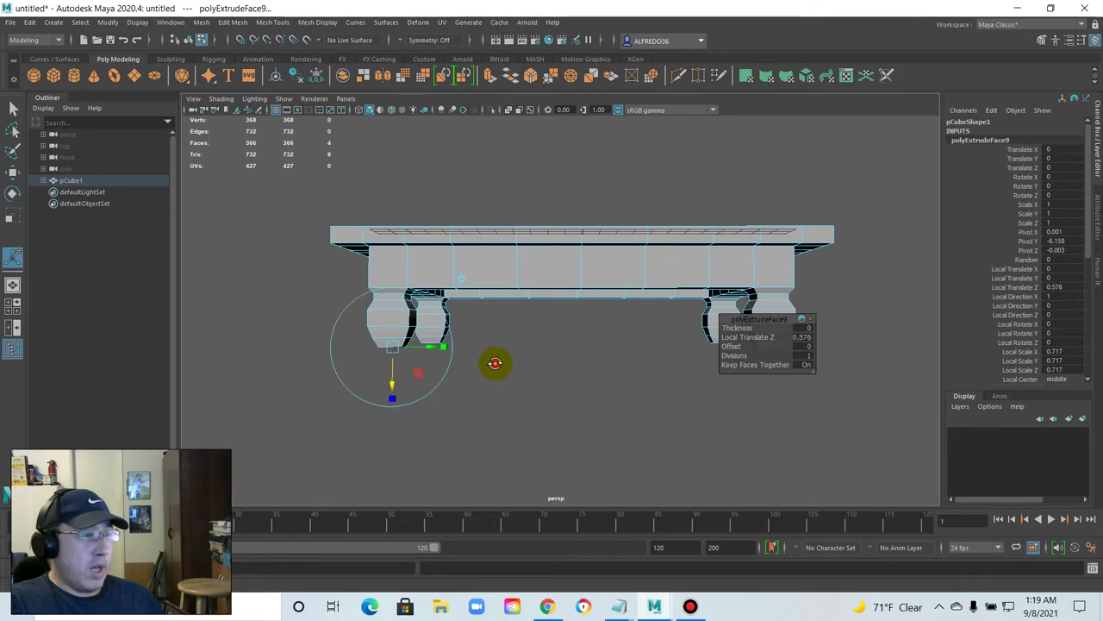
Extrude the four leg ends further downward into long, narrow tapered feet.
{"action": "left_click_drag", "start_coordinate": [495, 362], "coordinate": [464, 377], "text": "alt"}
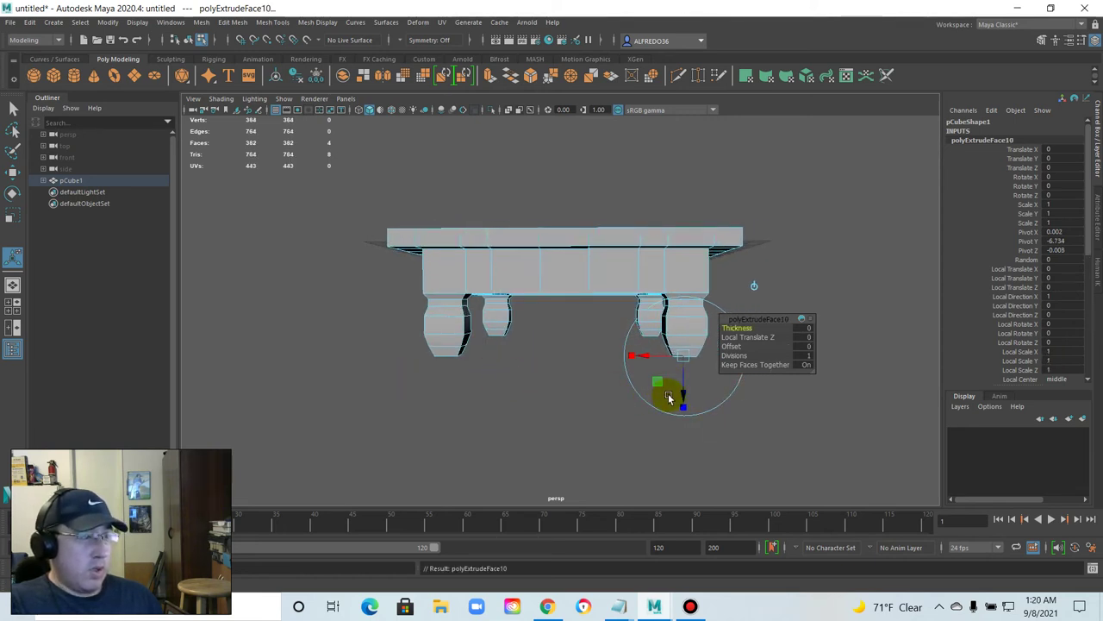
{"action": "key", "text": "ctrl+e"}
{"action": "left_click_drag", "start_coordinate": [682, 392], "coordinate": [682, 392]}
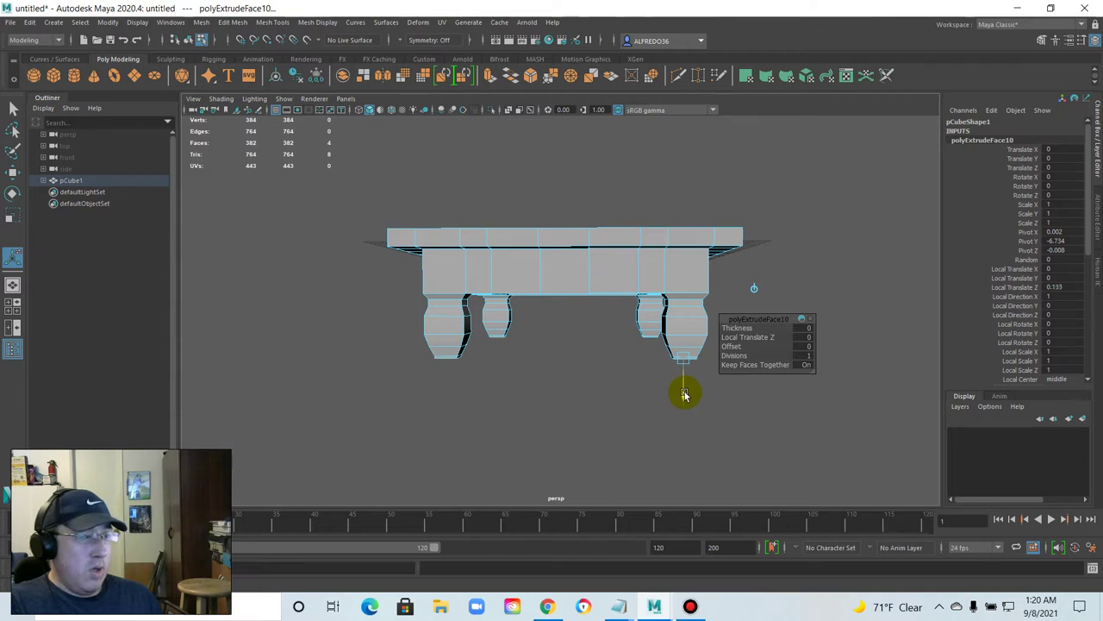
{"action": "left_click_drag", "start_coordinate": [684, 393], "coordinate": [545, 307]}
{"action": "left_click", "coordinate": [593, 345]}
Undo the tapered foot extrusions and the downward translation of the leg segment scaled to 0.8.
{"action": "key", "text": "ctrl+z"}
{"action": "key", "text": "ctrl+z"}
{"action": "key", "text": "ctrl+z"}
{"action": "key", "text": "ctrl+z"}
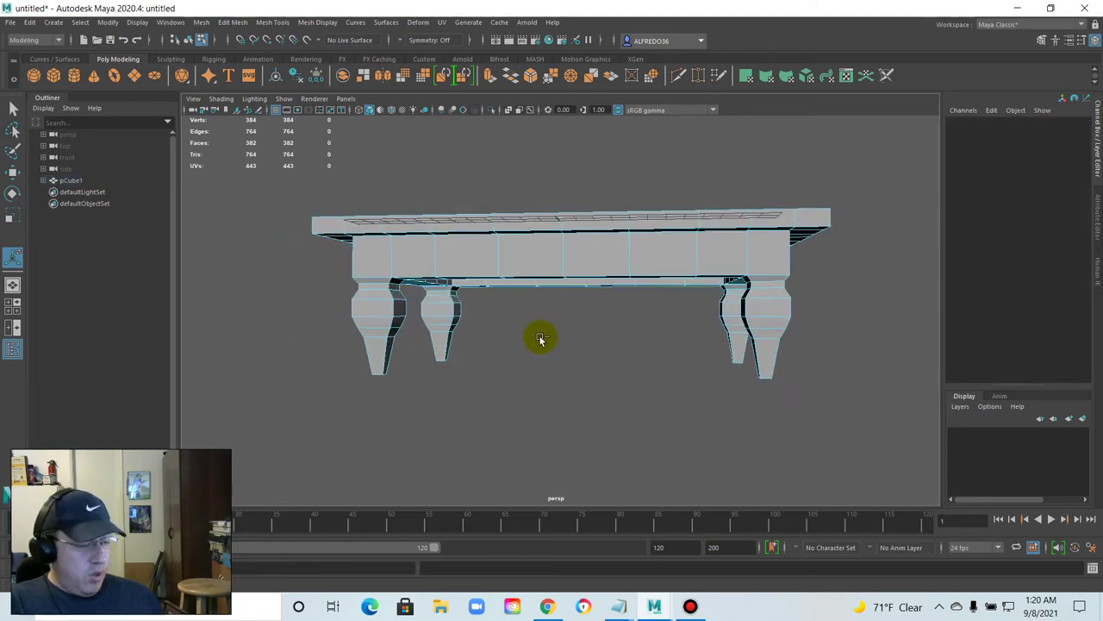
{"action": "key", "text": "ctrl+z"}
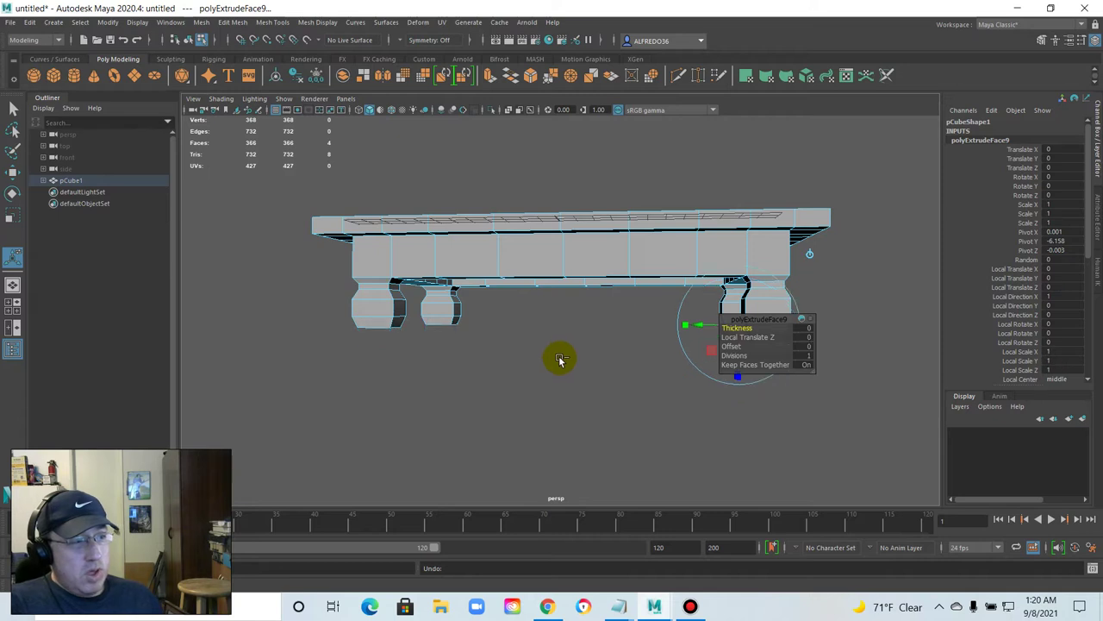
{"action": "key", "text": "ctrl+z"}
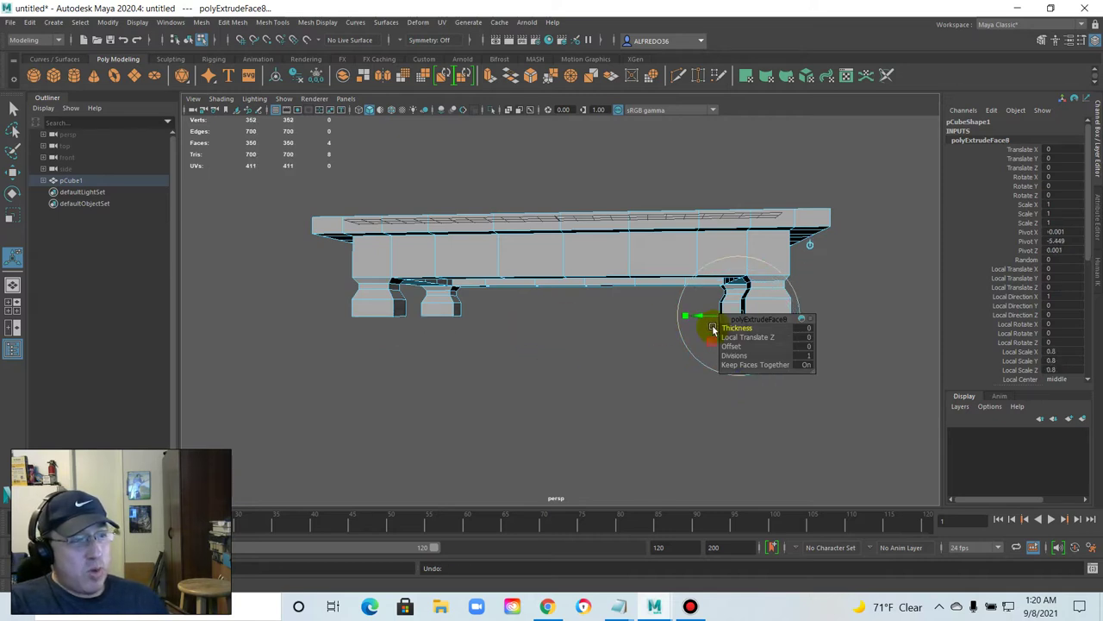
Pull the tapered leg segments down to a local Z translation of about 1.388.
{"action": "middle_click_drag", "start_coordinate": [680, 306], "coordinate": [586, 296], "text": "alt"}
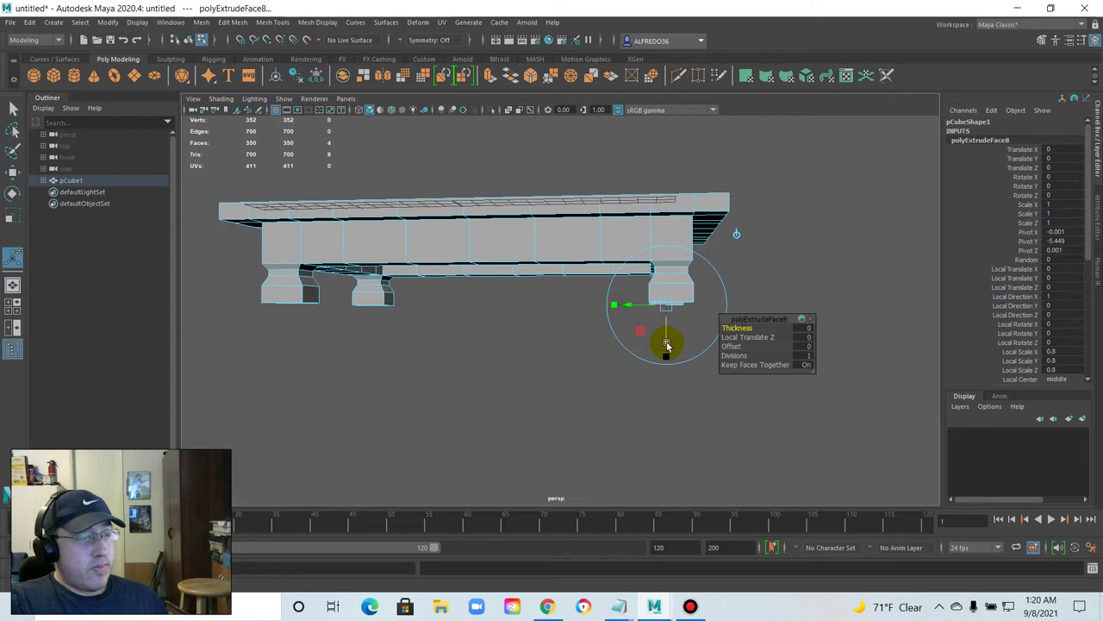
{"action": "mouse_move", "coordinate": [666, 344]}
{"action": "left_mouse_down"}
{"action": "mouse_move", "coordinate": [660, 357]}
{"action": "mouse_move", "coordinate": [660, 345]}
{"action": "left_mouse_up"}
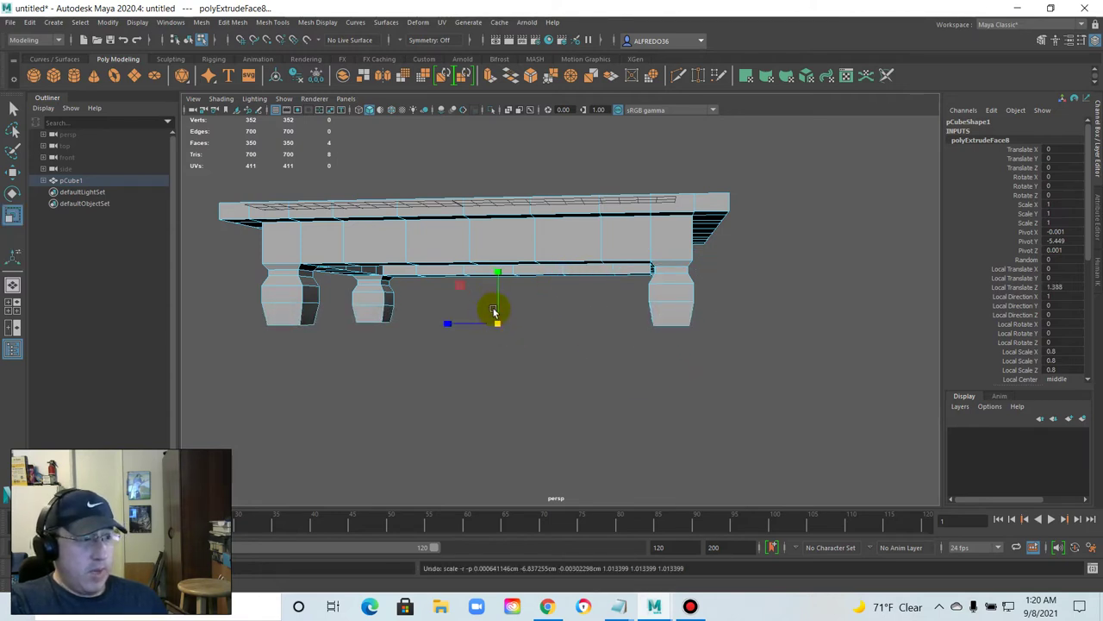
Try scaling the four leg end faces together with the Scale tool.
{"action": "left_click_drag", "start_coordinate": [500, 313], "coordinate": [510, 288]}
{"action": "key", "text": "ctrl+z"}
{"action": "mouse_move", "coordinate": [475, 323]}
{"action": "left_mouse_down", "text": "alt"}
{"action": "mouse_move", "coordinate": [475, 266]}
{"action": "mouse_move", "coordinate": [483, 303]}
{"action": "left_mouse_up", "text": "alt"}
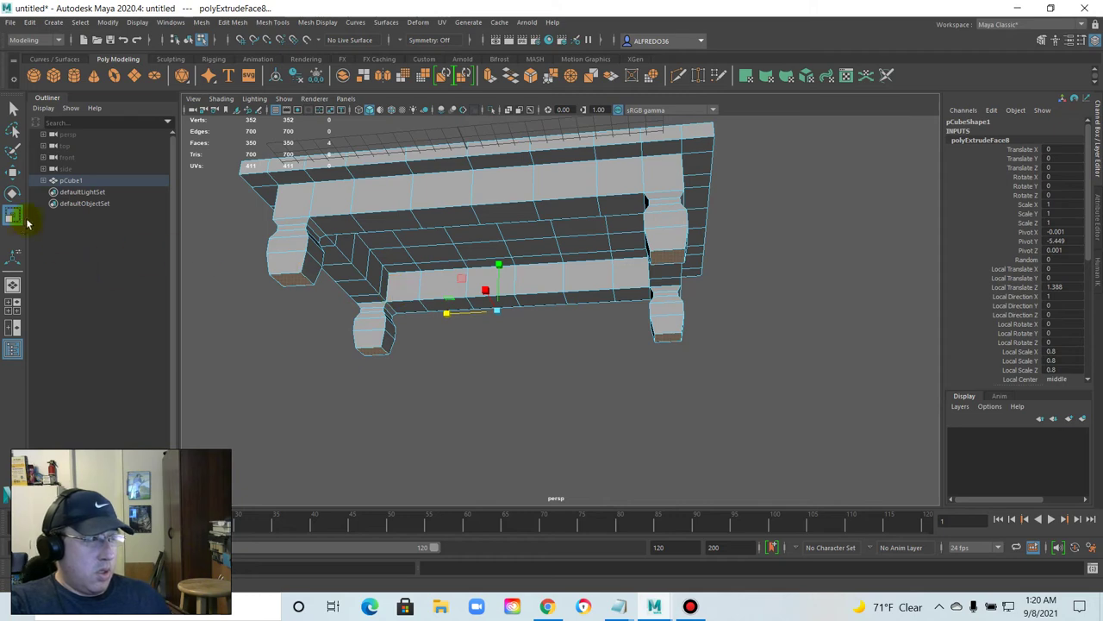
Try scaling the four leg end faces together, then lower them about 1.256 units with the Move tool.
{"action": "left_click", "coordinate": [497, 310]}
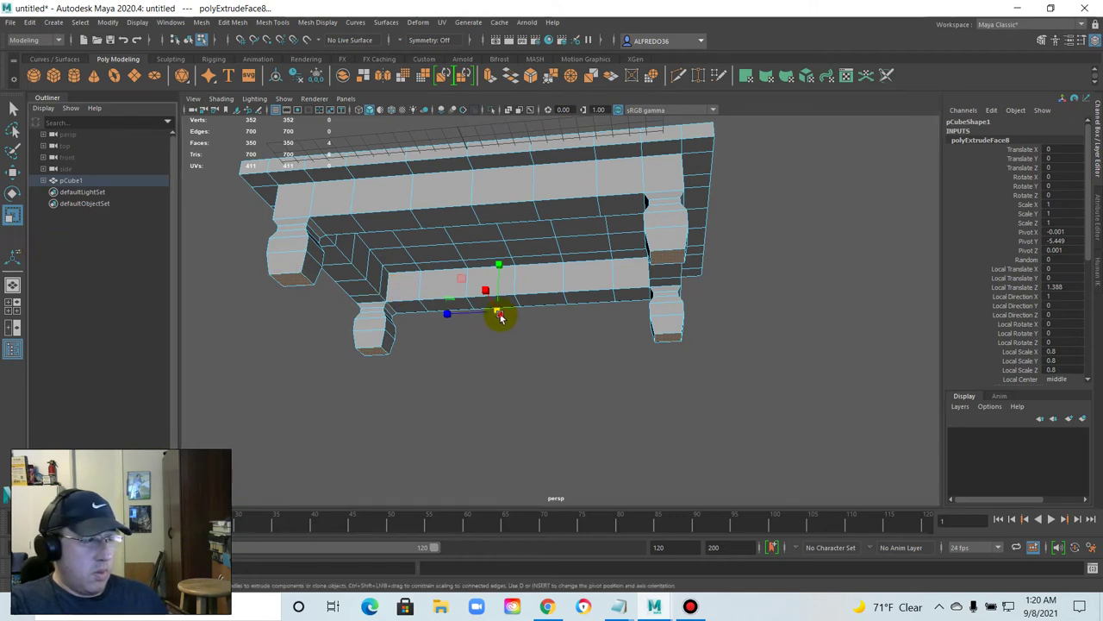
{"action": "left_click_drag", "start_coordinate": [505, 321], "coordinate": [441, 362]}
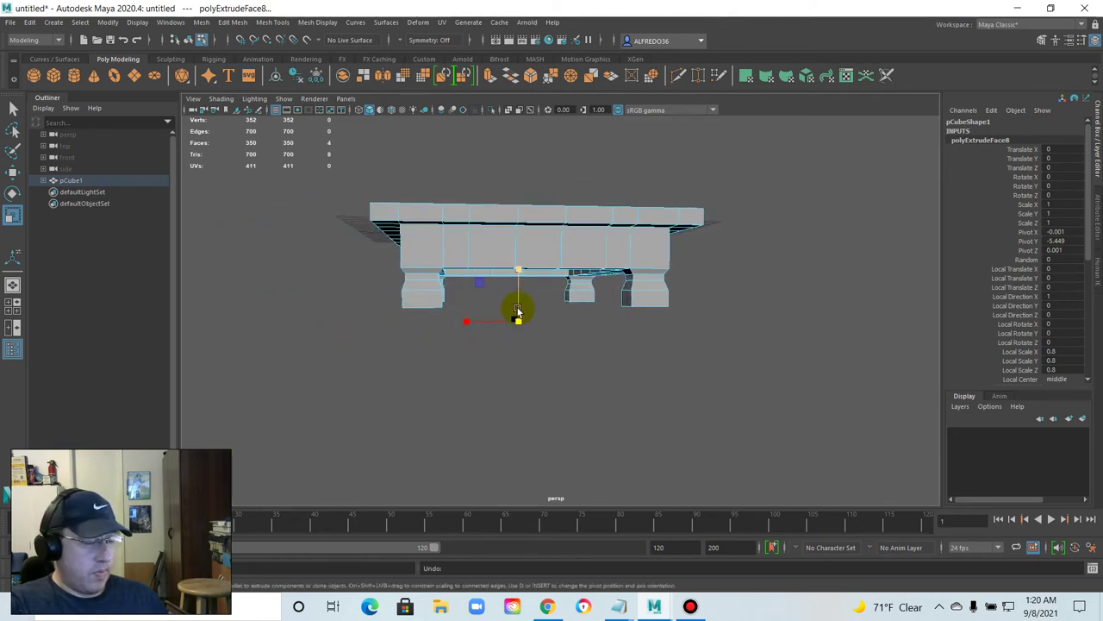
{"action": "key", "text": "w"}
{"action": "mouse_move", "coordinate": [520, 249]}
{"action": "left_mouse_down"}
{"action": "mouse_move", "coordinate": [523, 285]}
{"action": "mouse_move", "coordinate": [522, 260]}
{"action": "left_mouse_up"}
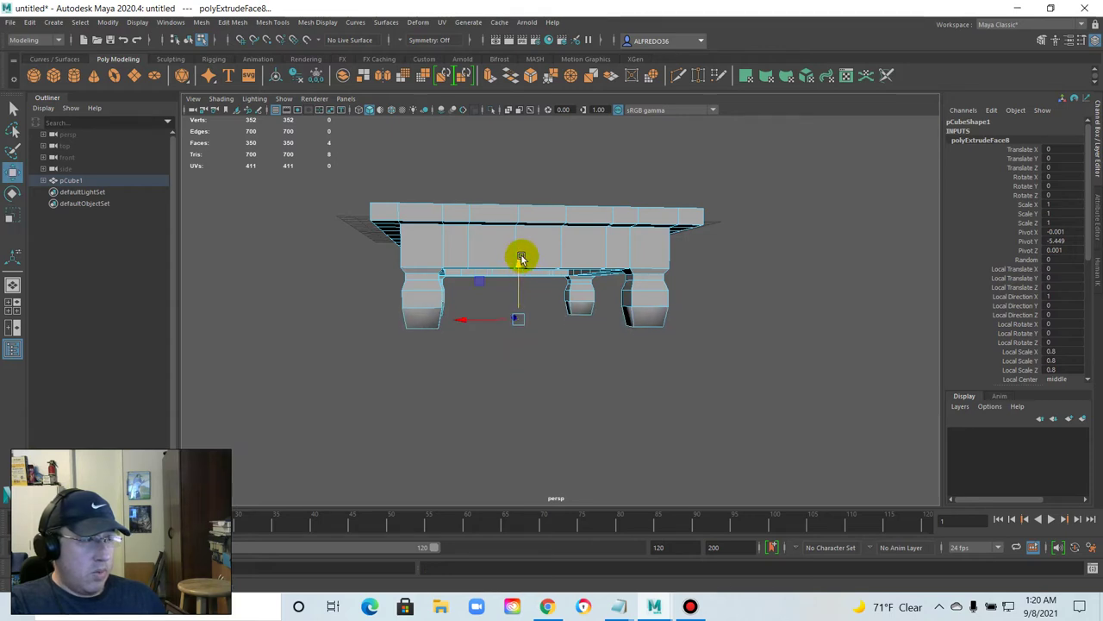
Try extruding the four leg ends down by about 7.766 in local Z, then by only about 1.709.
{"action": "left_click", "coordinate": [232, 24]}
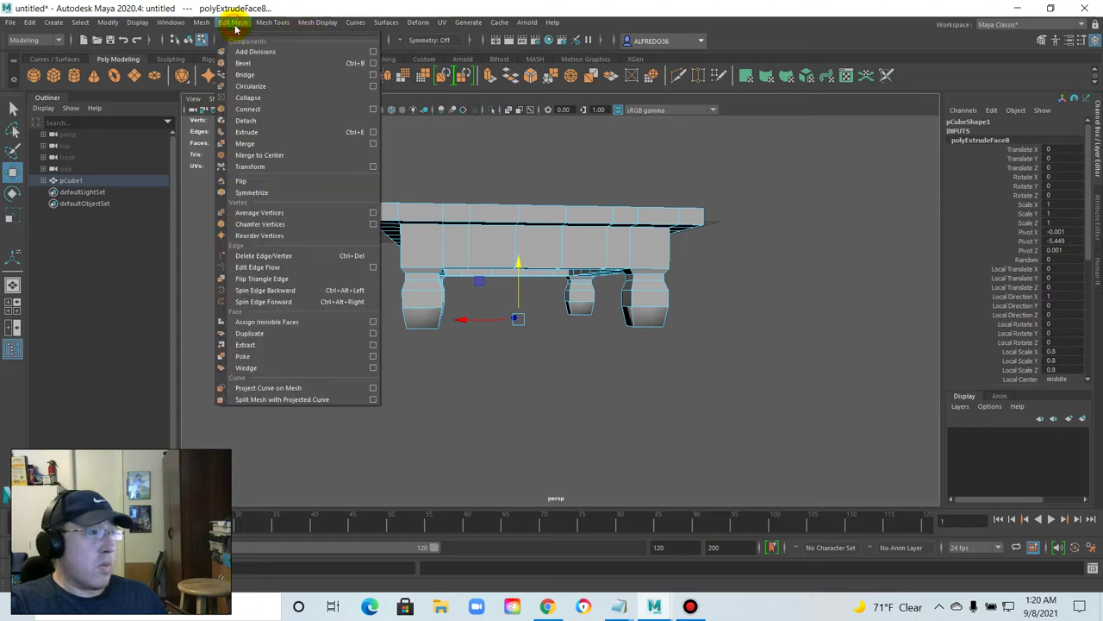
{"action": "left_click", "coordinate": [270, 138]}
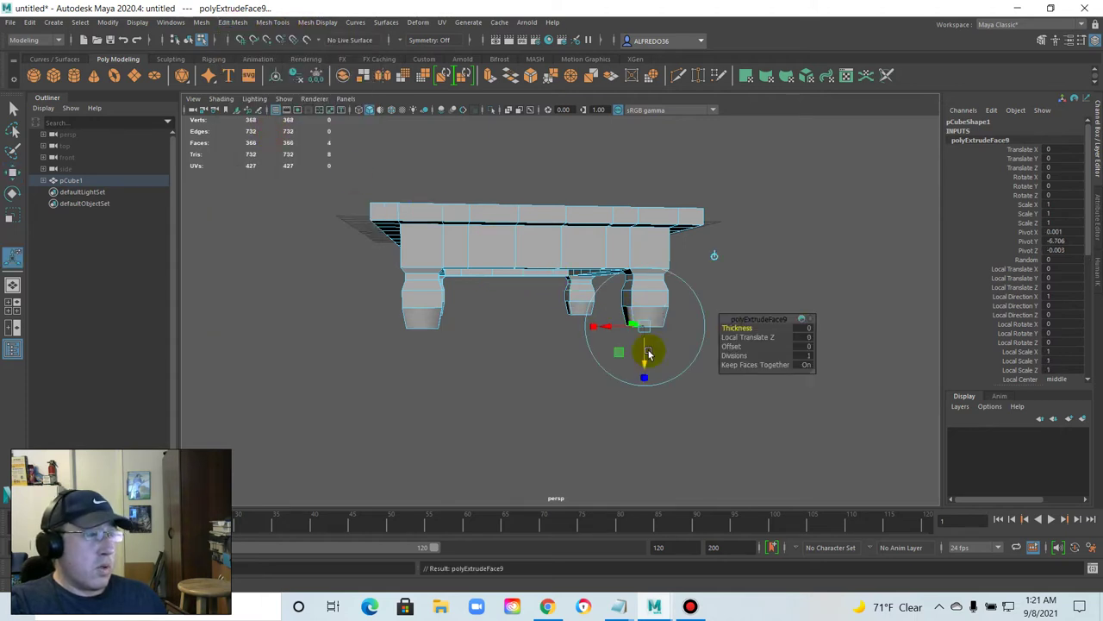
{"action": "left_click_drag", "start_coordinate": [647, 353], "coordinate": [671, 549]}
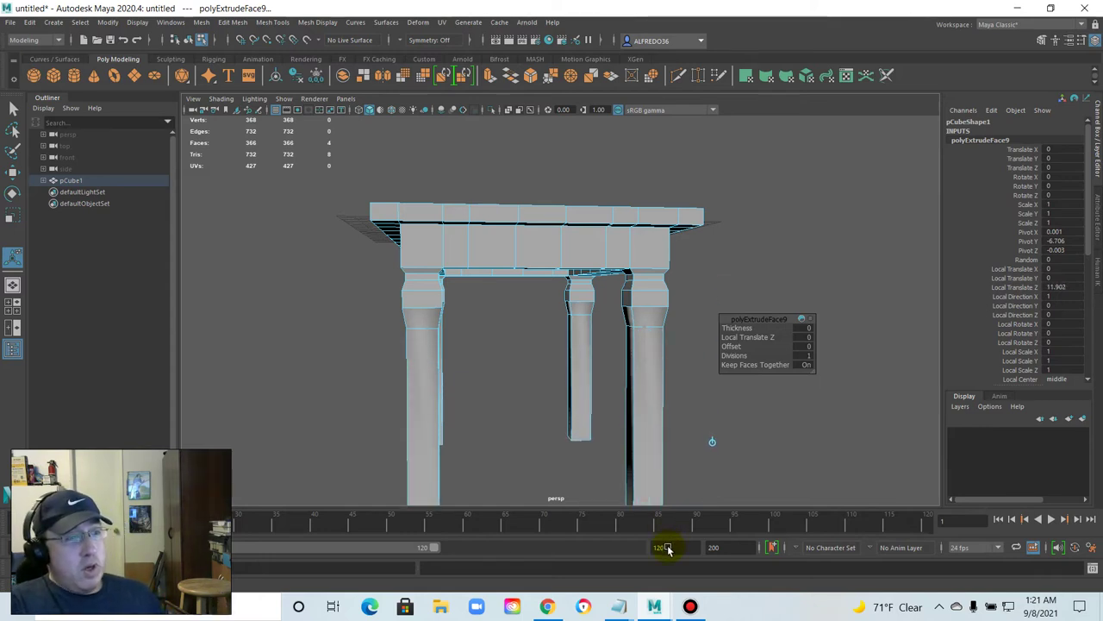
{"action": "left_click_drag", "start_coordinate": [670, 549], "coordinate": [662, 484]}
{"action": "left_click_drag", "start_coordinate": [561, 374], "coordinate": [591, 385], "text": "alt"}
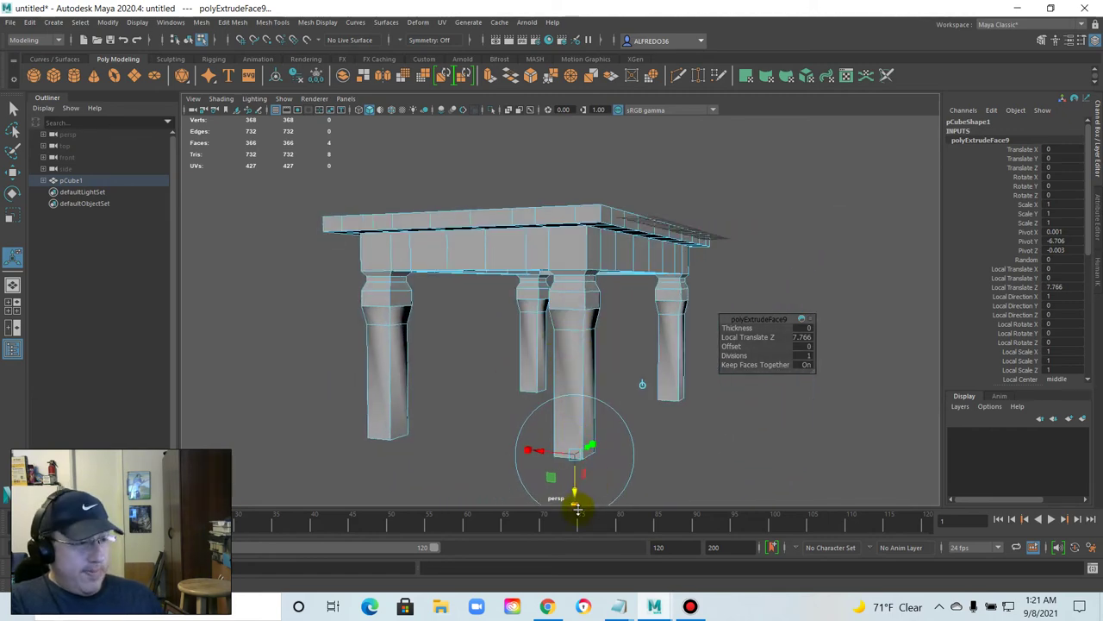
{"action": "key", "text": "ctrl+z"}
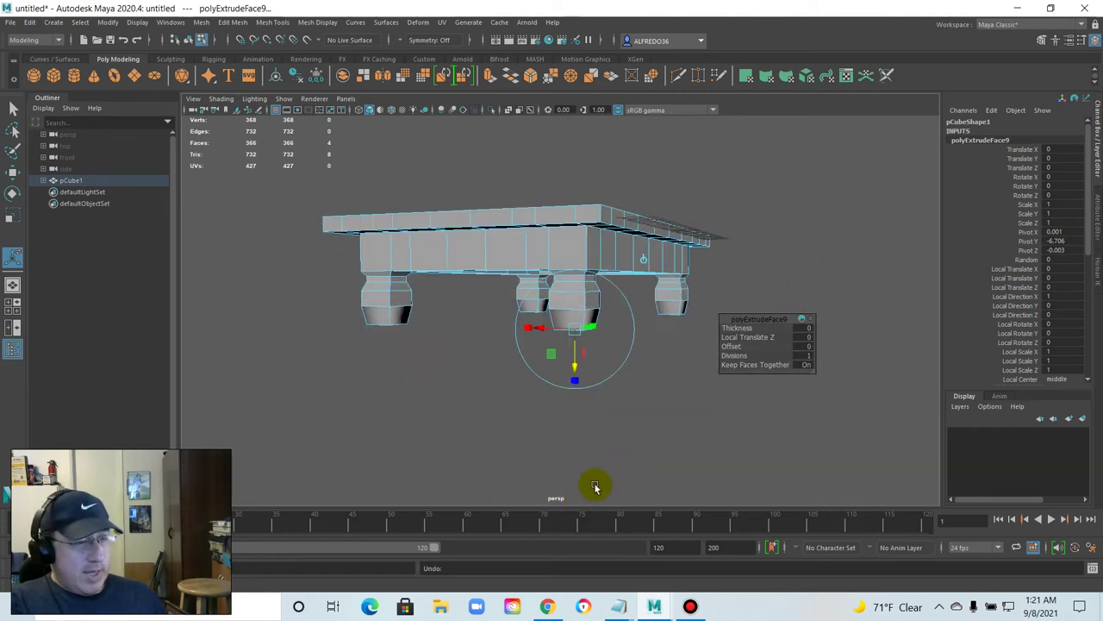
{"action": "left_click", "coordinate": [576, 372]}
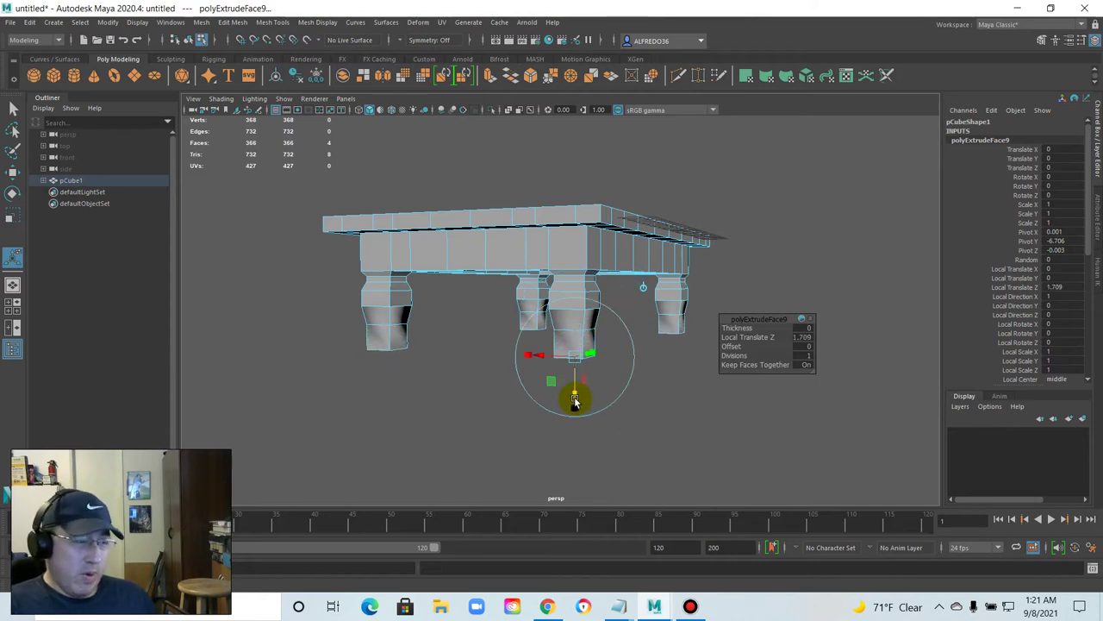
Undo the leg extrusions below the flared section and pull the four segments down to a local Z translation of about 1.381.
{"action": "key", "text": "ctrl+z"}
{"action": "key", "text": "ctrl+z"}
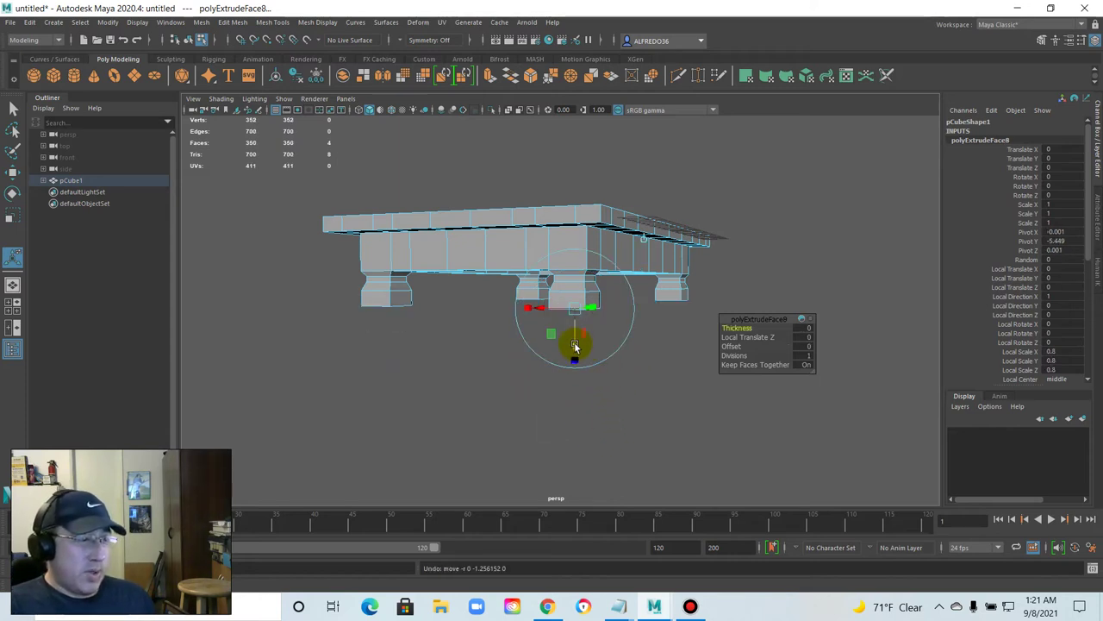
{"action": "key", "text": "ctrl+z"}
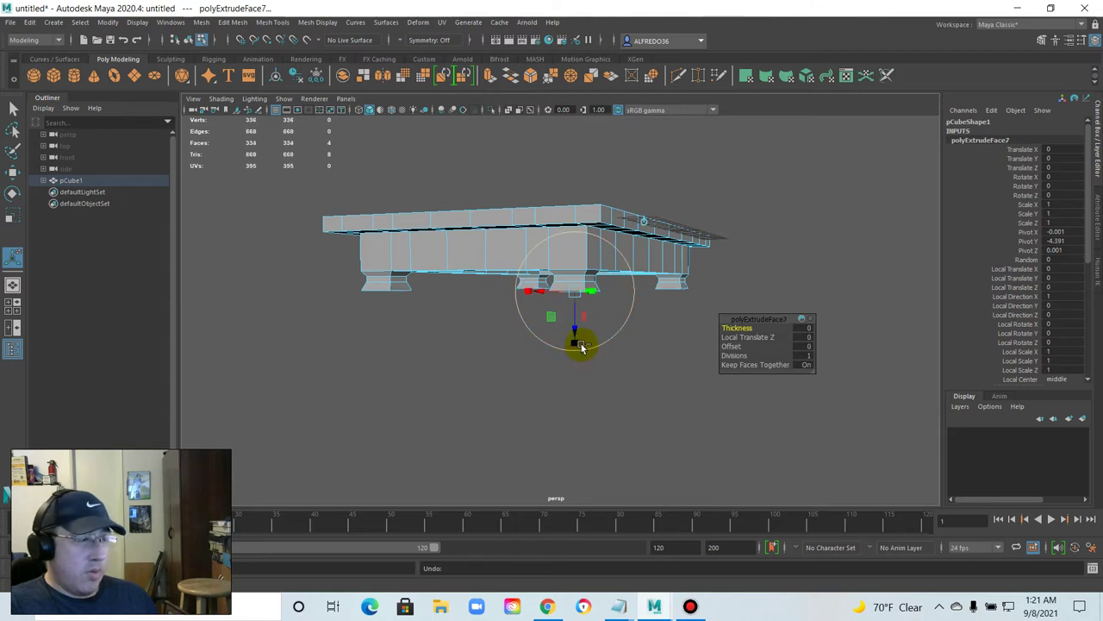
{"action": "left_click_drag", "start_coordinate": [578, 337], "coordinate": [576, 362]}
Try lowering the four leg end faces about 1.006 units with the Move tool, and undo the move.
{"action": "key", "text": "r"}
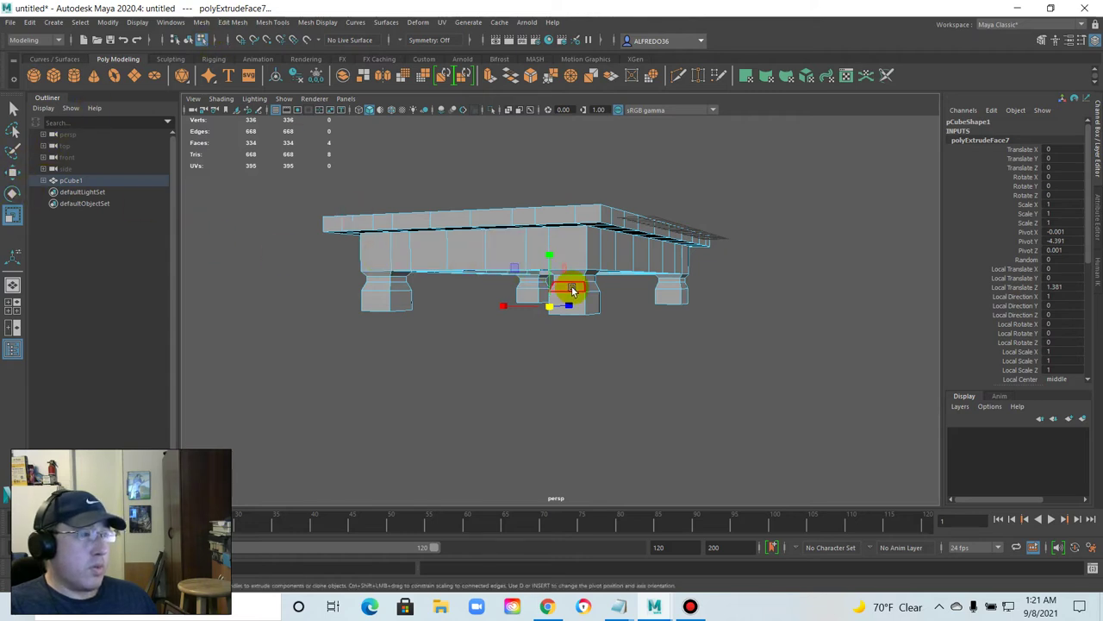
{"action": "key", "text": "w"}
{"action": "left_click_drag", "start_coordinate": [552, 251], "coordinate": [549, 270]}
{"action": "key", "text": "ctrl+z"}
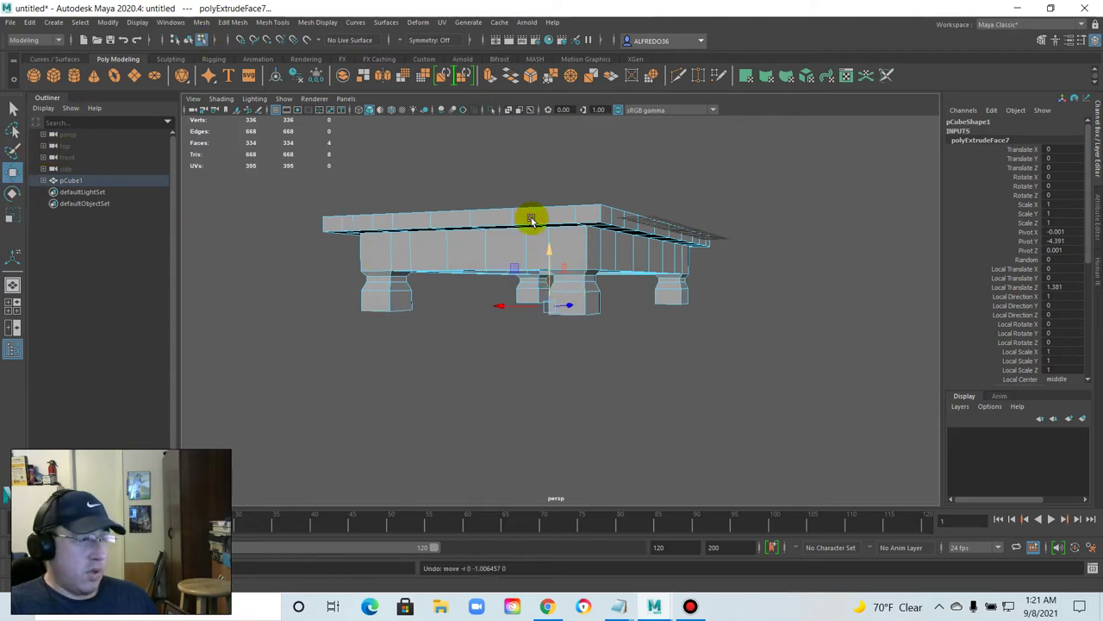
Extrude the four leg ends down about 0.923 in local Z, tapering them to a local scale of about 0.667.
{"action": "left_click", "coordinate": [244, 22]}
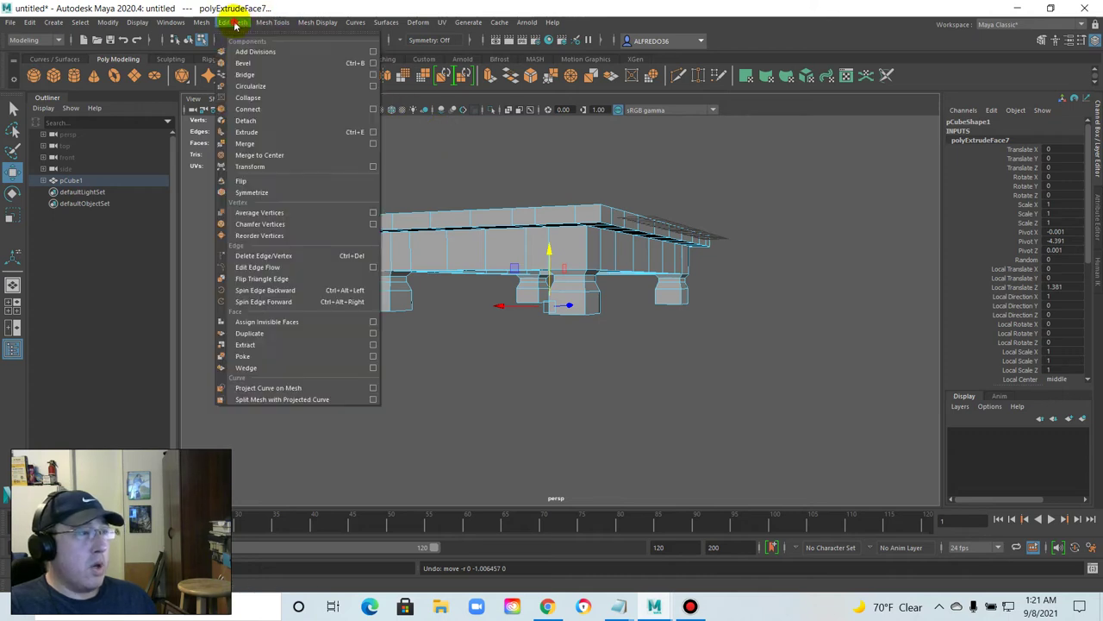
{"action": "left_click", "coordinate": [283, 132]}
{"action": "mouse_move", "coordinate": [574, 356]}
{"action": "left_mouse_down"}
{"action": "mouse_move", "coordinate": [579, 369]}
{"action": "mouse_move", "coordinate": [573, 338]}
{"action": "mouse_move", "coordinate": [575, 363]}
{"action": "left_mouse_up"}
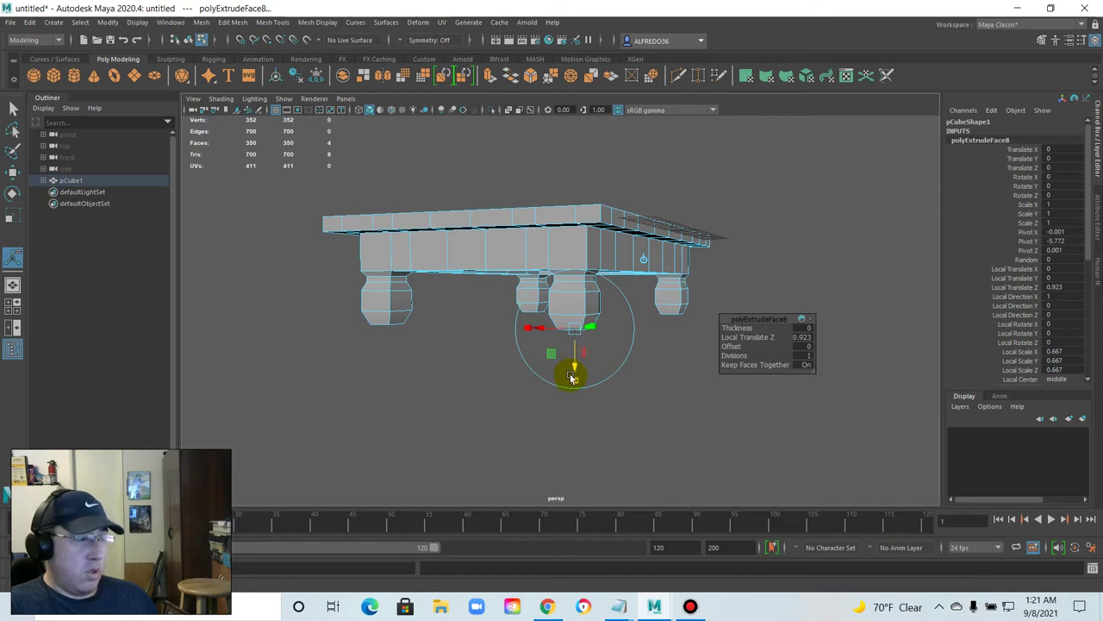
Try moving the four tapered leg end faces about 0.641 units further down.
{"action": "key", "text": "r"}
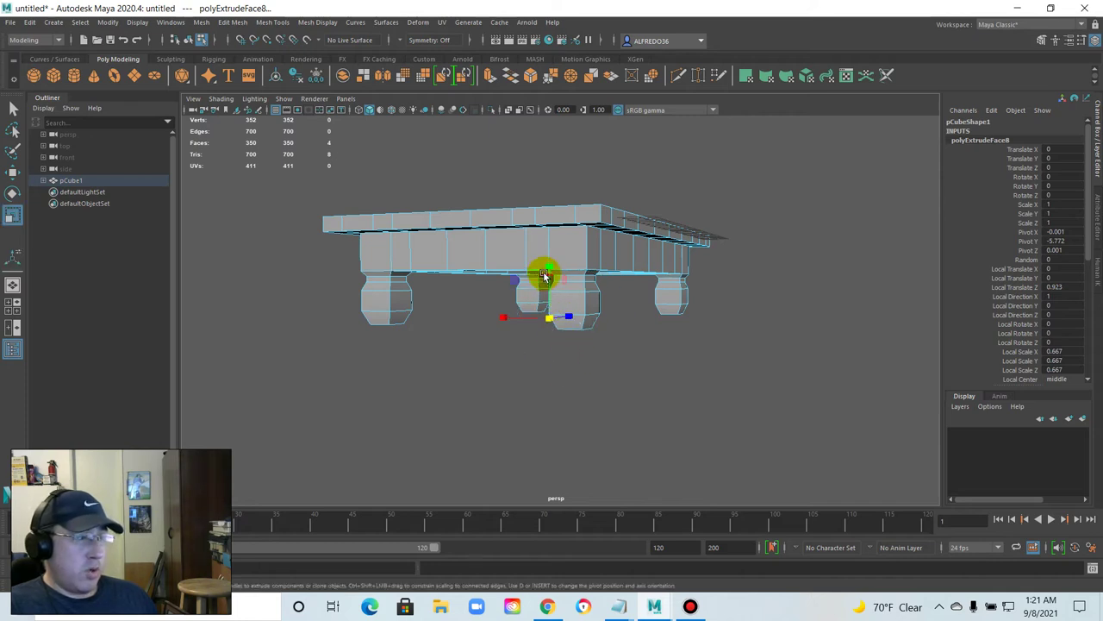
{"action": "key", "text": "w"}
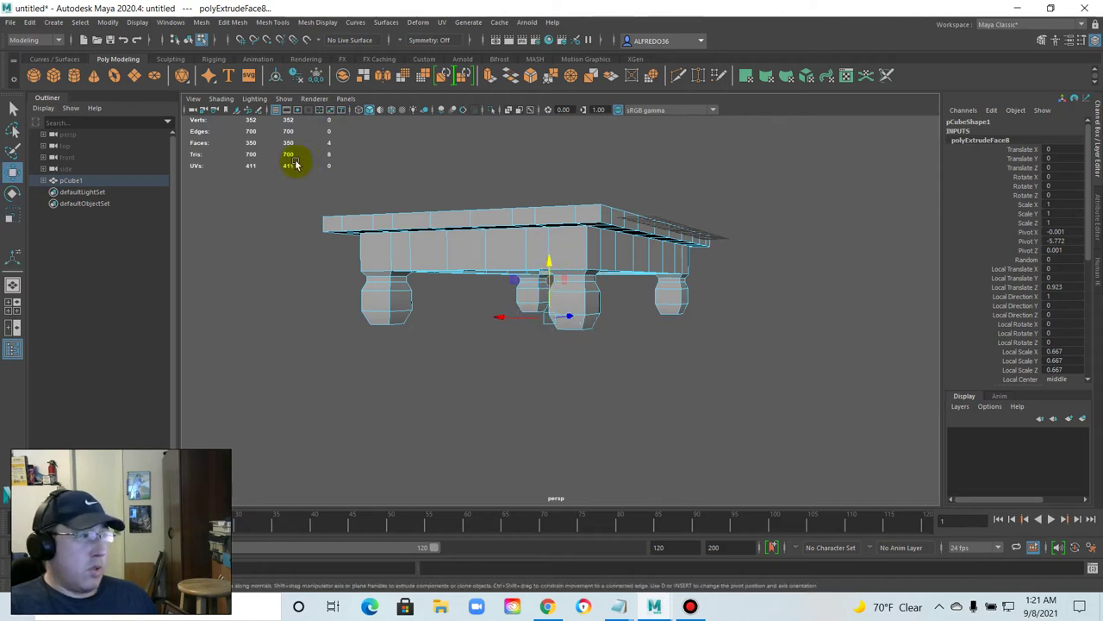
{"action": "left_click_drag", "start_coordinate": [559, 243], "coordinate": [548, 262]}
Extrude the four leg ends straight down about 0.674 in local Z to form narrow necks.
{"action": "left_click", "coordinate": [233, 22]}
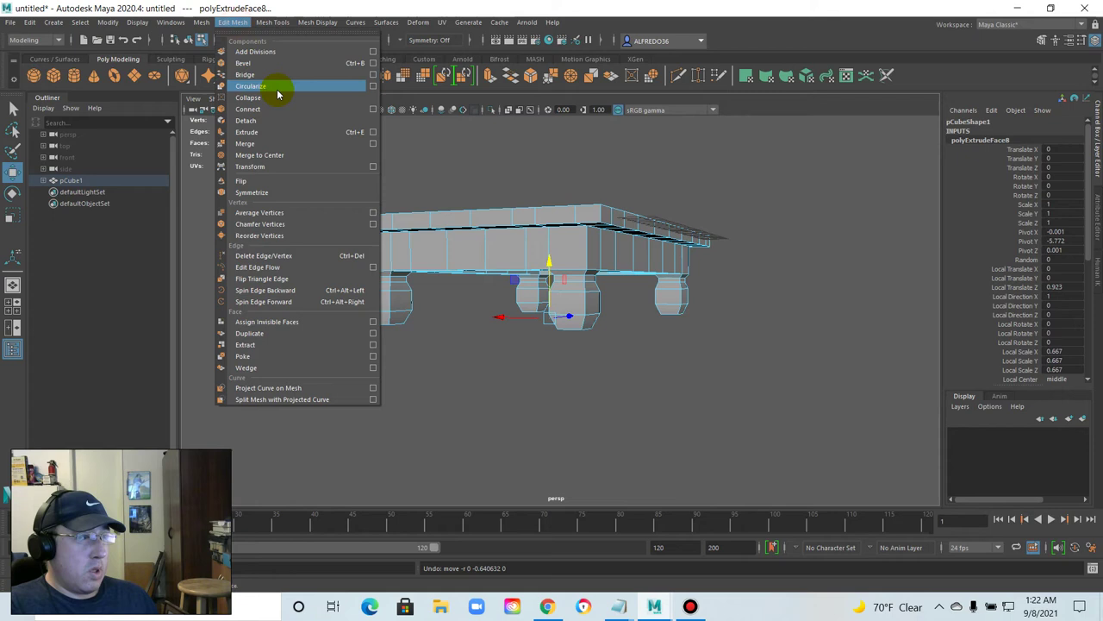
{"action": "left_click", "coordinate": [277, 132]}
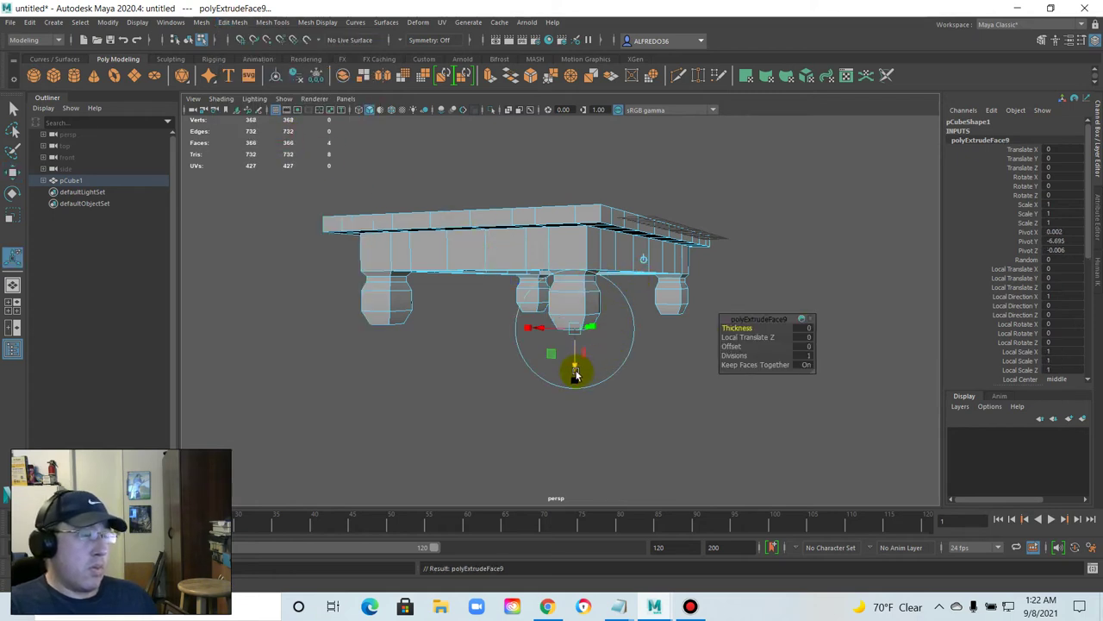
{"action": "left_click_drag", "start_coordinate": [576, 373], "coordinate": [580, 380]}
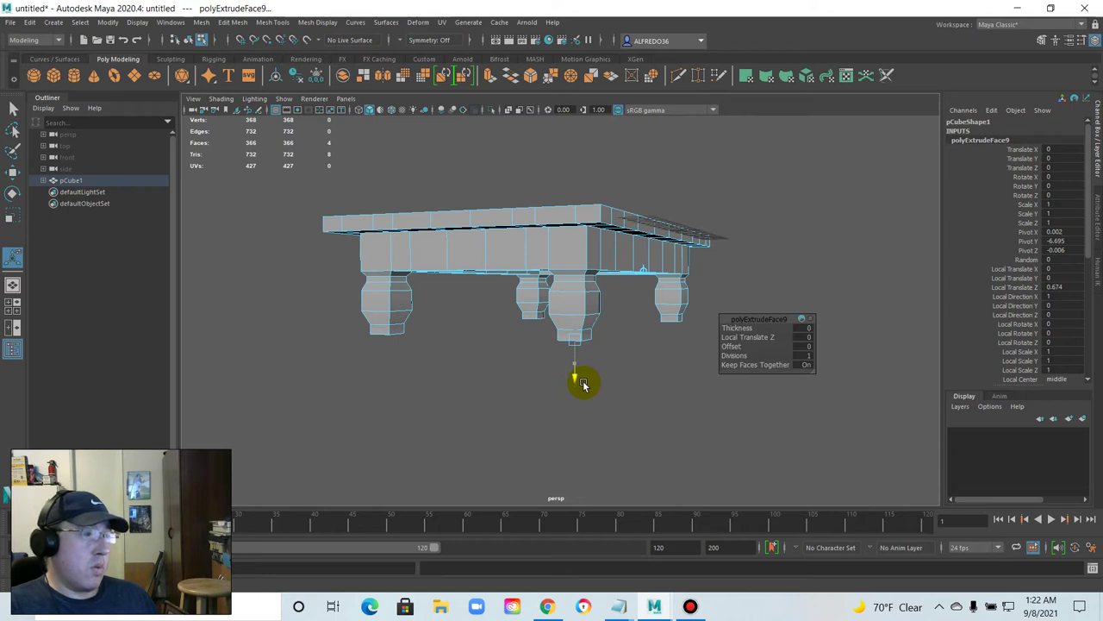
{"action": "left_click_drag", "start_coordinate": [583, 383], "coordinate": [583, 384]}
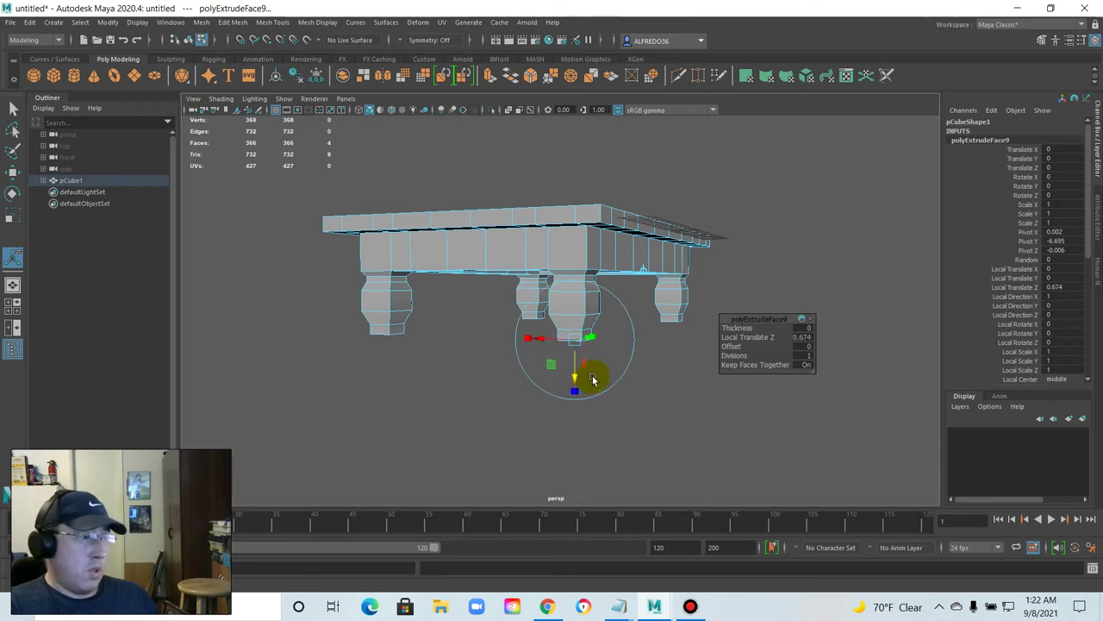
Extrude the four leg ends into a short outward flare below the necks, followed by a short straight segment.
{"action": "key", "text": "ctrl+e"}
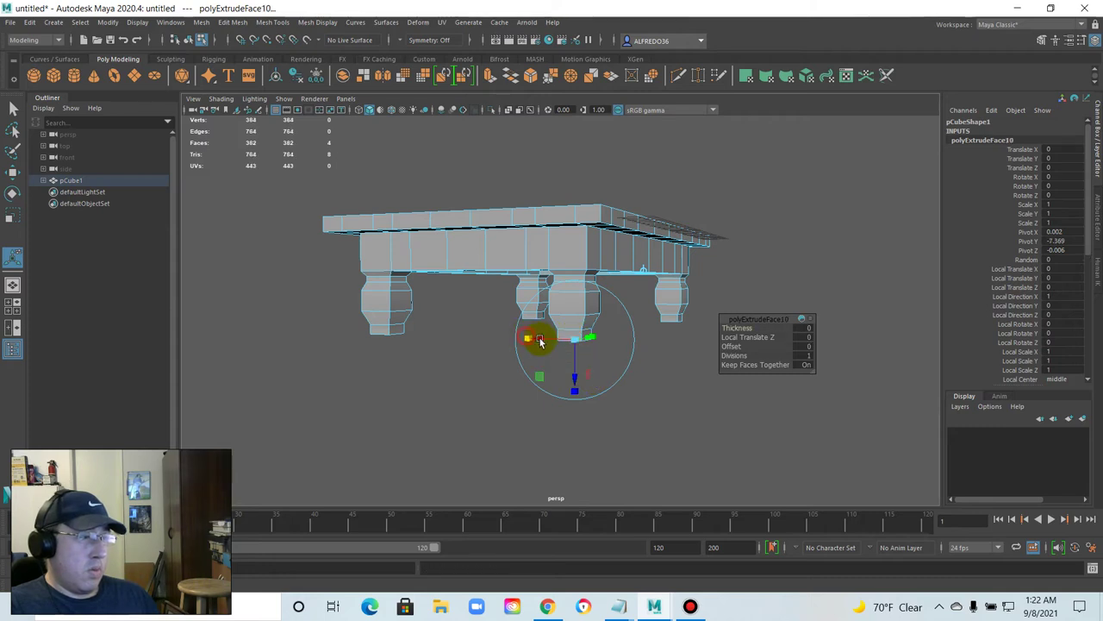
{"action": "left_click_drag", "start_coordinate": [572, 343], "coordinate": [577, 379]}
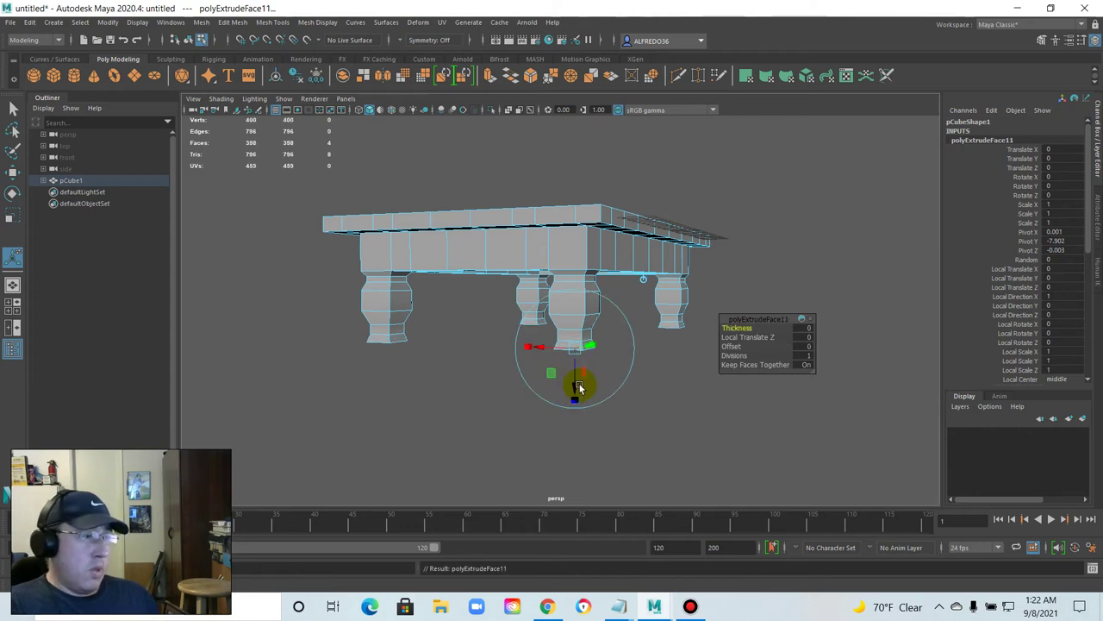
{"action": "left_click_drag", "start_coordinate": [579, 388], "coordinate": [577, 402]}
Extrude the four leg ends down about 7.586 in local Z, scaled to 0.85, and inspect the table from above and below.
{"action": "key", "text": "ctrl+e"}
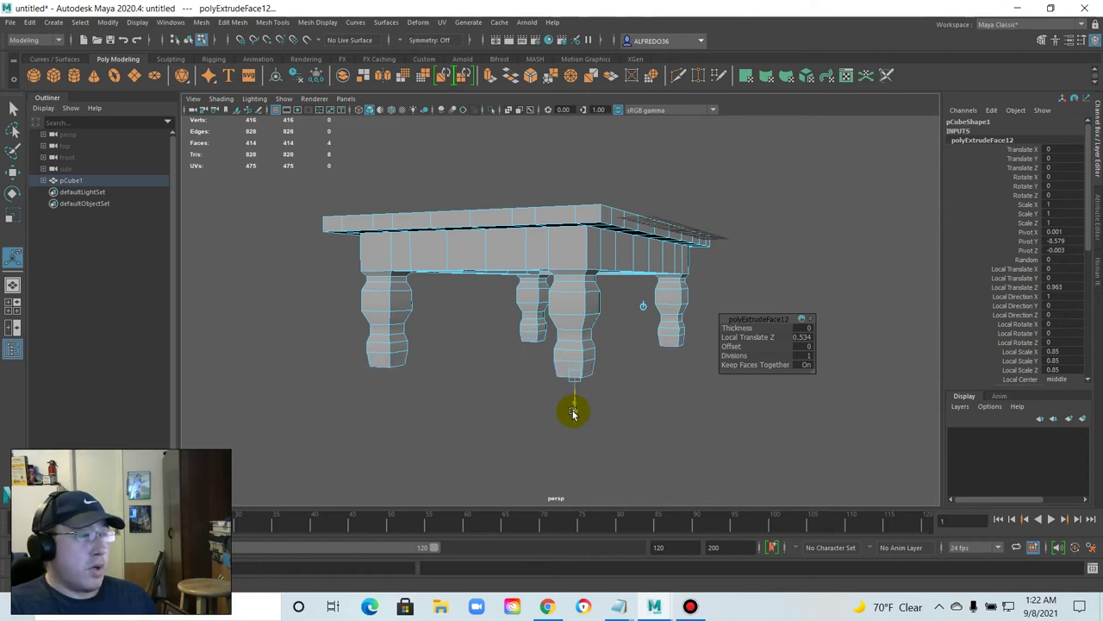
{"action": "left_click_drag", "start_coordinate": [564, 423], "coordinate": [537, 505]}
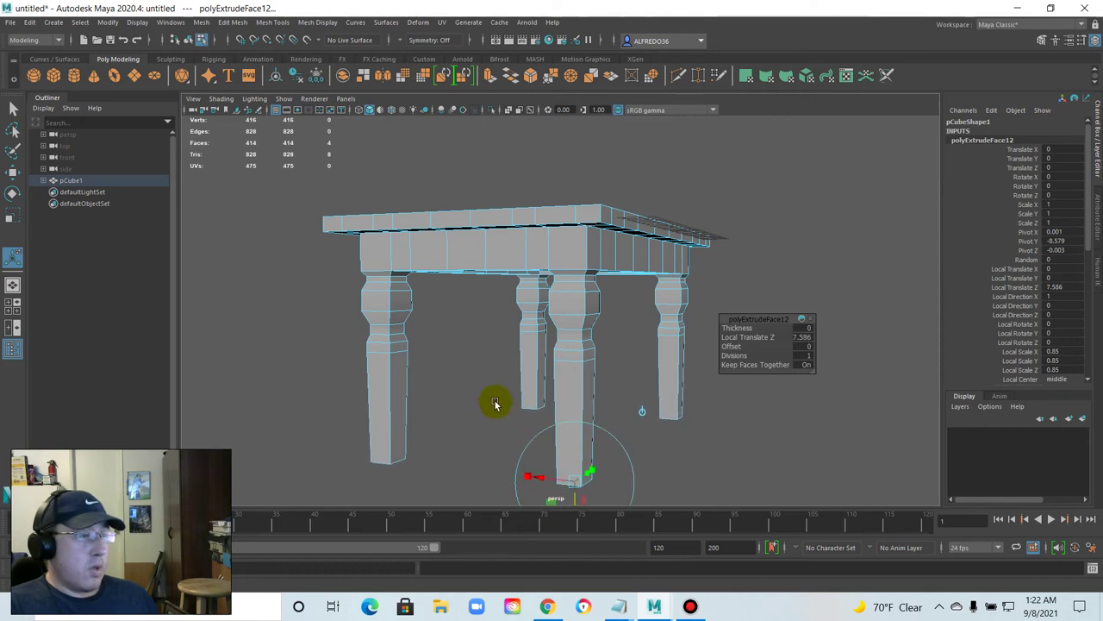
{"action": "left_click", "coordinate": [776, 263]}
{"action": "left_click_drag", "start_coordinate": [788, 267], "coordinate": [595, 276], "text": "alt"}
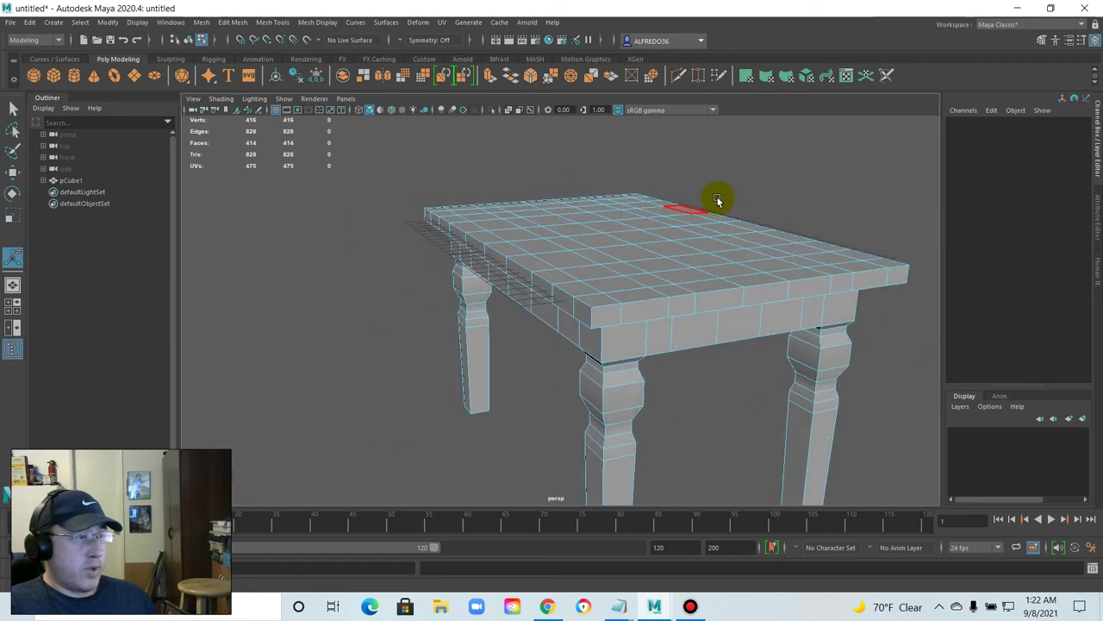
{"action": "left_click", "coordinate": [784, 181]}
{"action": "left_click_drag", "start_coordinate": [778, 300], "coordinate": [698, 265], "text": "alt"}
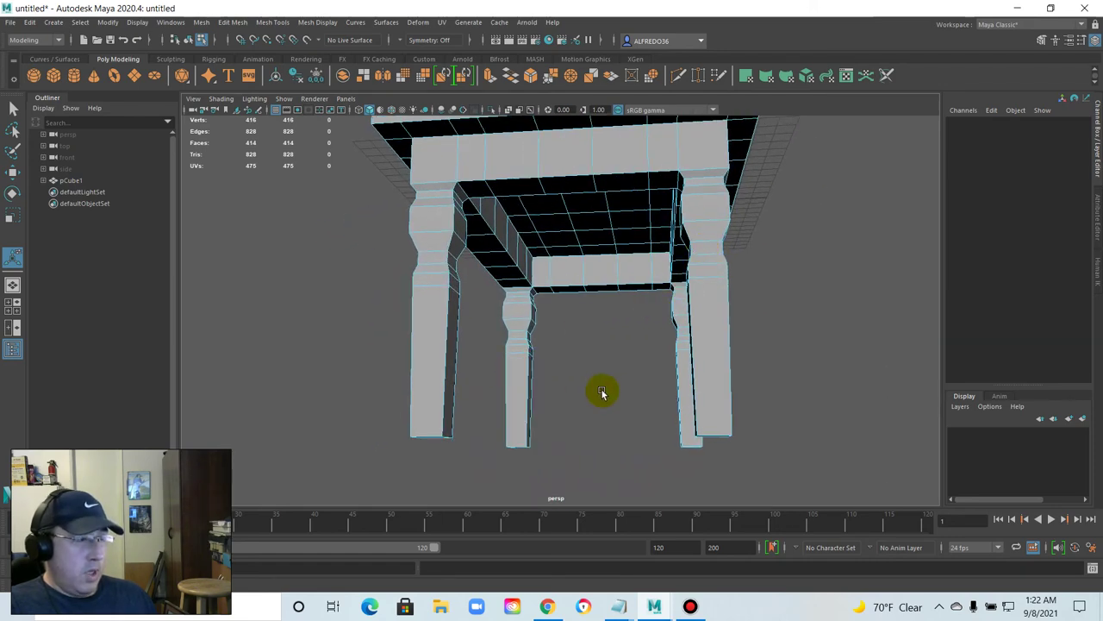
Undo the long leg translation and pull the four leg ends scaled to 0.85 down a shorter distance.
{"action": "key", "text": "ctrl+z"}
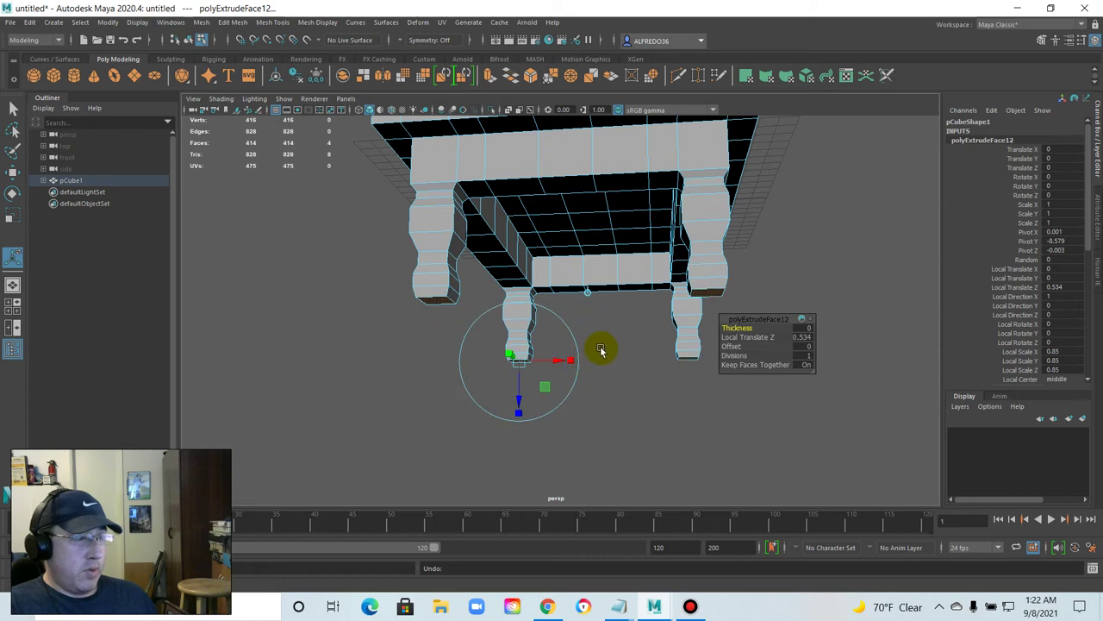
{"action": "left_click_drag", "start_coordinate": [518, 401], "coordinate": [526, 484]}
Try extruding two further leg segments, the lower one about 2.457 in local Z, and undo them.
{"action": "key", "text": "ctrl+e"}
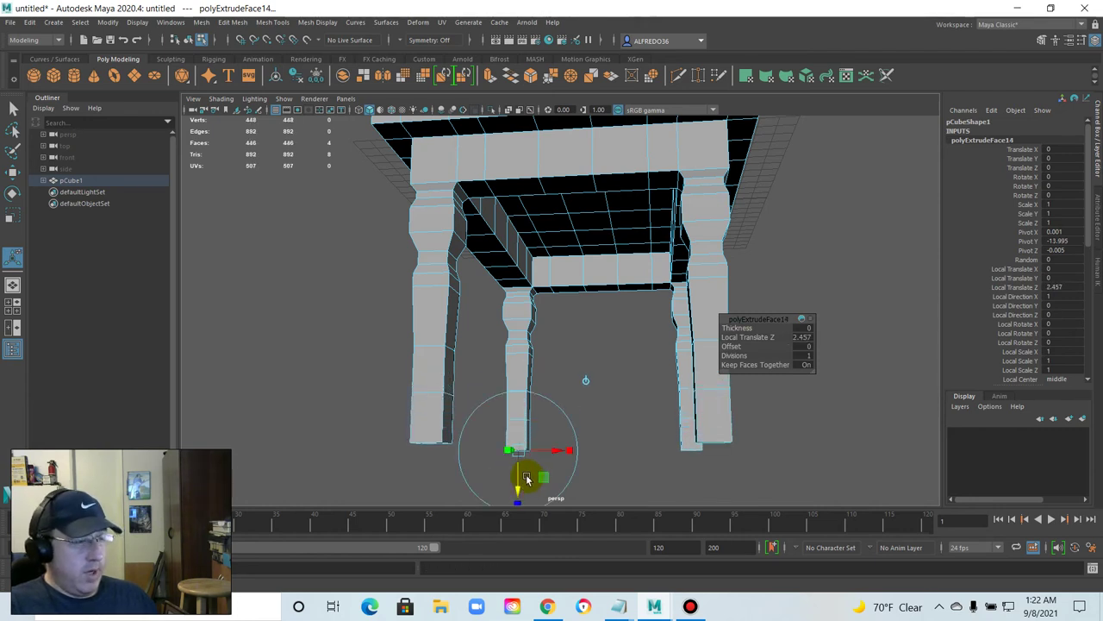
{"action": "key", "text": "ctrl+z"}
{"action": "left_click_drag", "start_coordinate": [562, 428], "coordinate": [521, 424]}
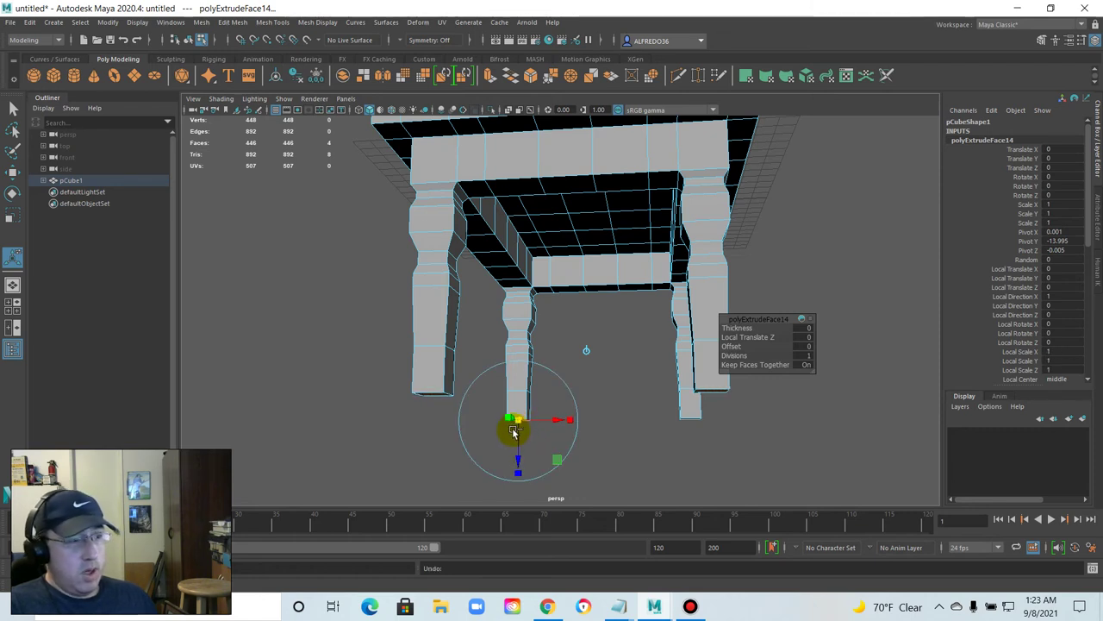
{"action": "key", "text": "ctrl+z"}
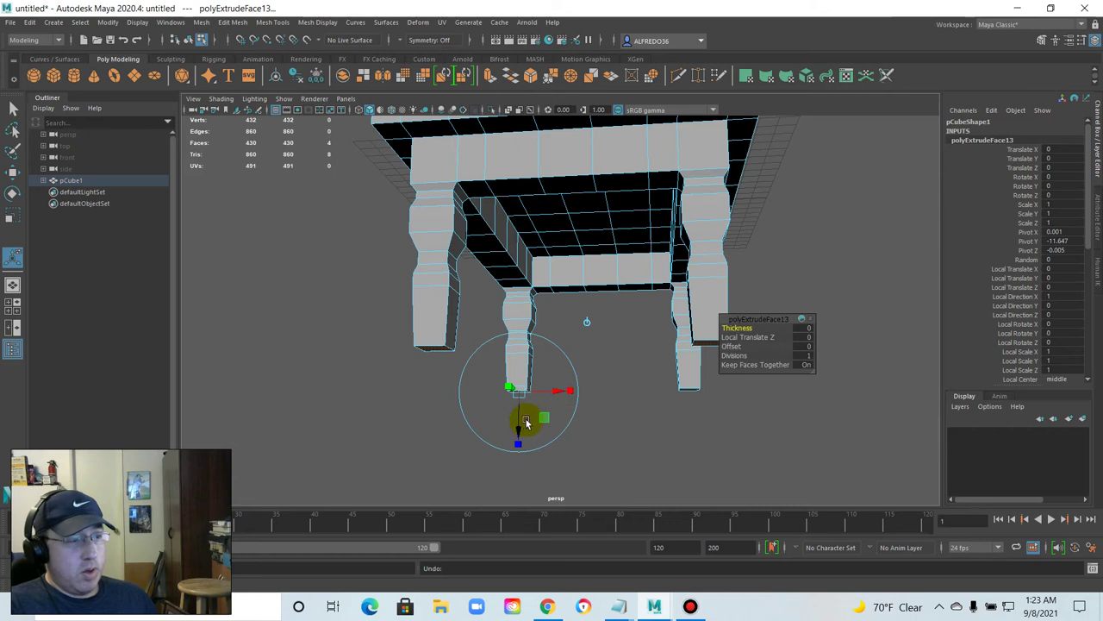
Pull the newly extruded leg ends down about 4.049 in local Z and narrow them to a local scale of about 0.867.
{"action": "left_click_drag", "start_coordinate": [520, 427], "coordinate": [517, 457]}
{"action": "left_click_drag", "start_coordinate": [561, 419], "coordinate": [514, 431]}
{"action": "left_click_drag", "start_coordinate": [512, 457], "coordinate": [521, 482]}
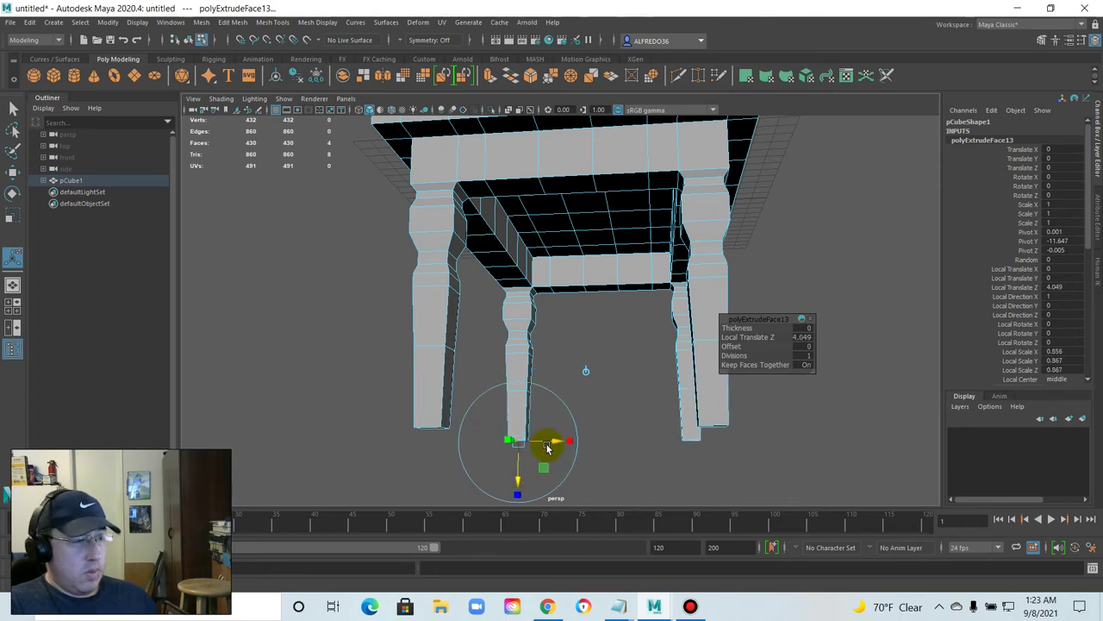
Extrude the four leg ends down about 1.779 in local Z, narrowing them to a local scale of about 0.883.
{"action": "scroll", "coordinate": [546, 445], "scroll_direction": "up", "scroll_amount": 3}
{"action": "left_click_drag", "start_coordinate": [505, 377], "coordinate": [569, 301], "text": "alt"}
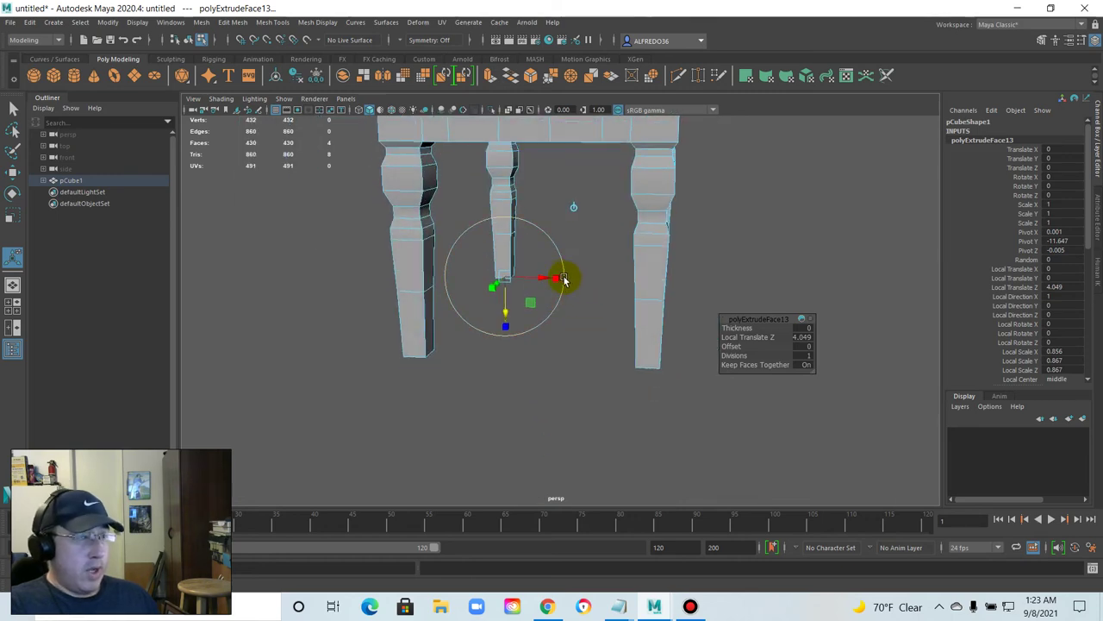
{"action": "key", "text": "ctrl+e"}
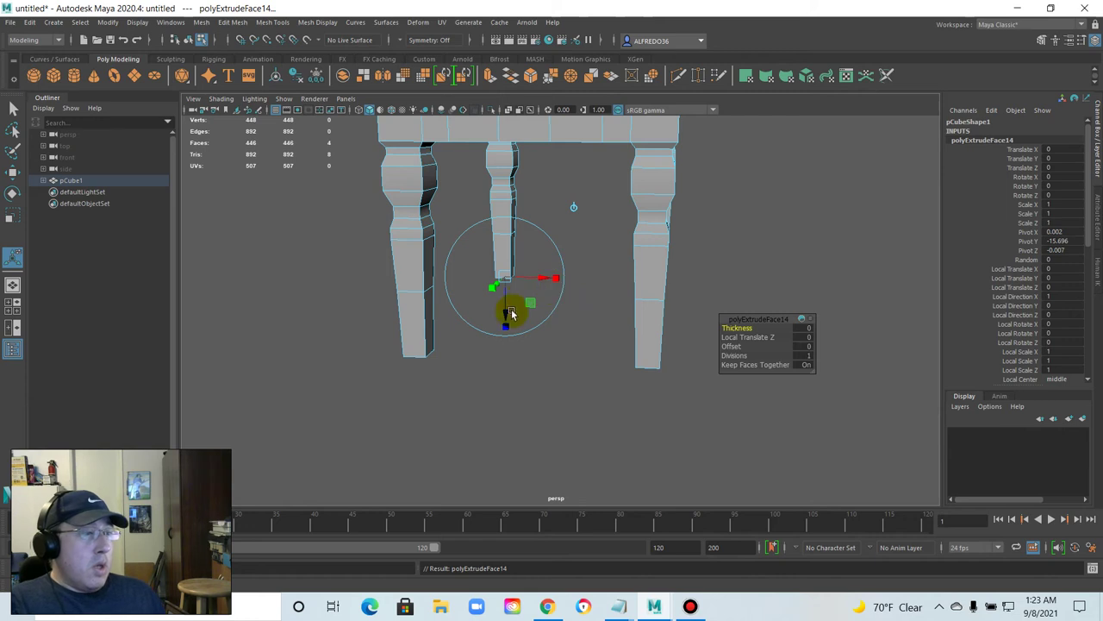
{"action": "left_click_drag", "start_coordinate": [505, 317], "coordinate": [507, 336]}
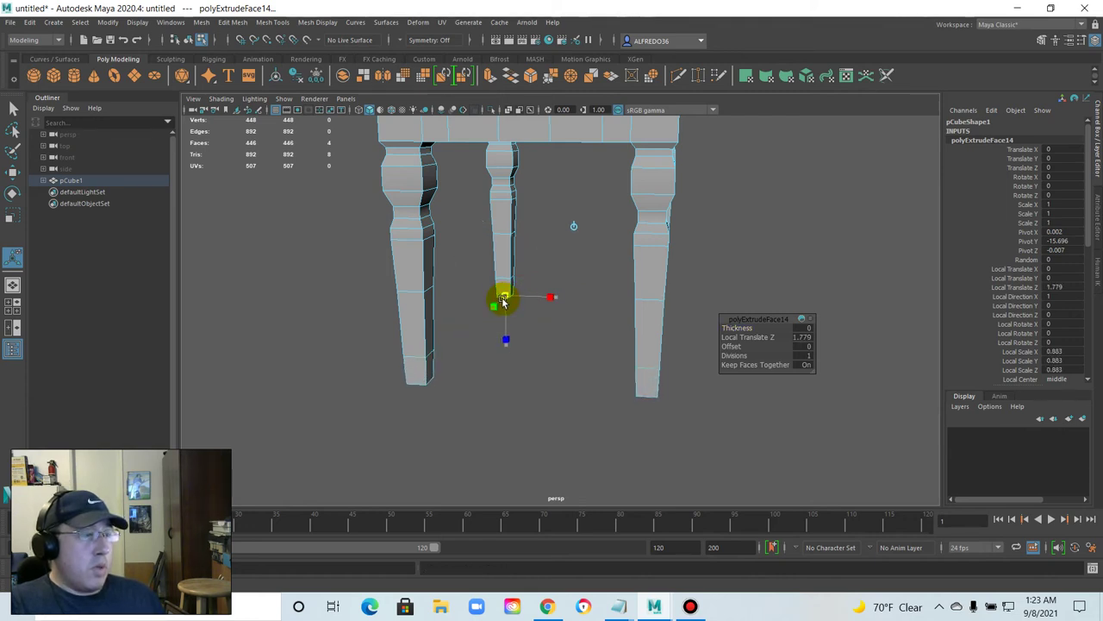
Widen the newly extruded leg ends to a local scale of 0.95 and shorten the segment to 1.222 in local Z.
{"action": "left_click", "coordinate": [505, 302]}
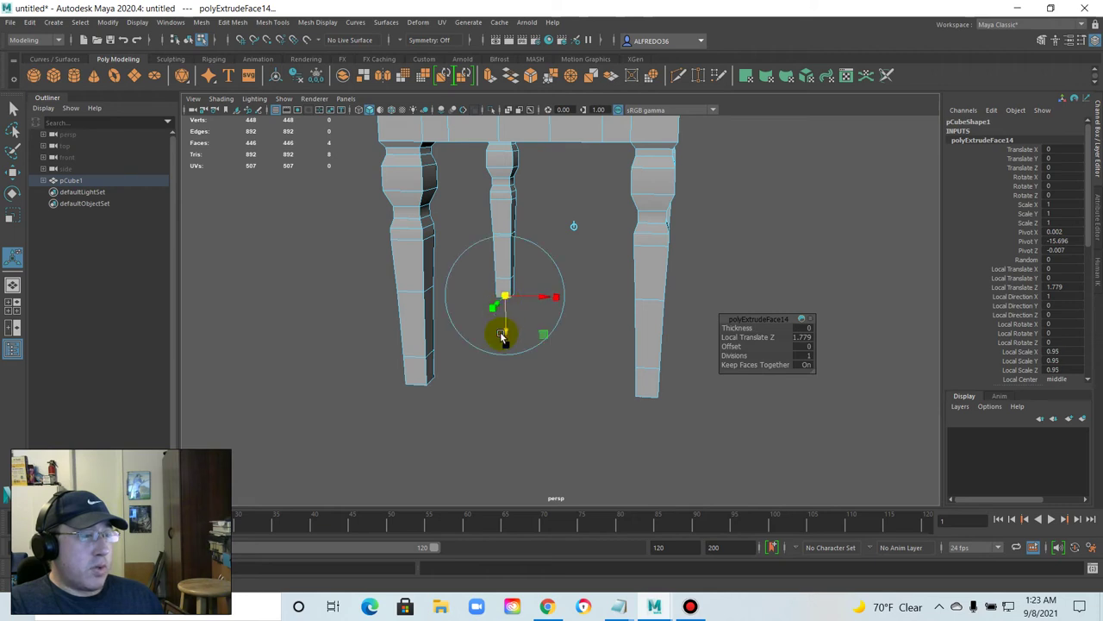
{"action": "left_click_drag", "start_coordinate": [506, 337], "coordinate": [506, 321]}
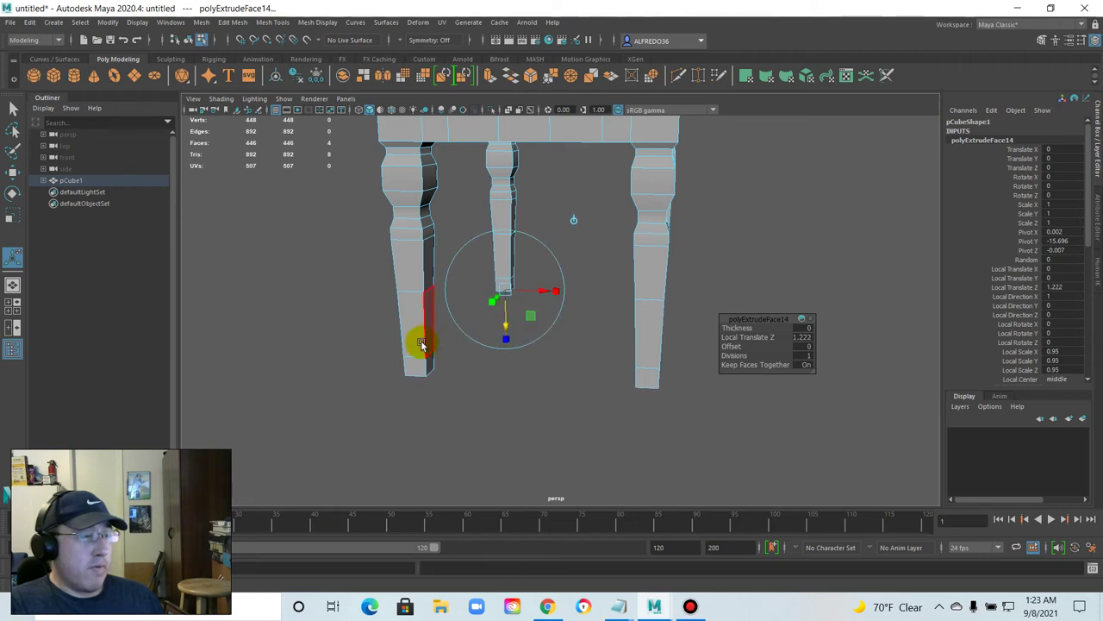
{"action": "left_click", "coordinate": [746, 237]}
In the front view, raise the vertex row just above the leg ends and move the bottom end vertices up slightly.
{"action": "left_click_drag", "start_coordinate": [779, 247], "coordinate": [389, 293], "text": "alt"}
{"action": "scroll", "coordinate": [643, 238], "scroll_direction": "down", "scroll_amount": 5}
{"action": "key", "text": "space"}
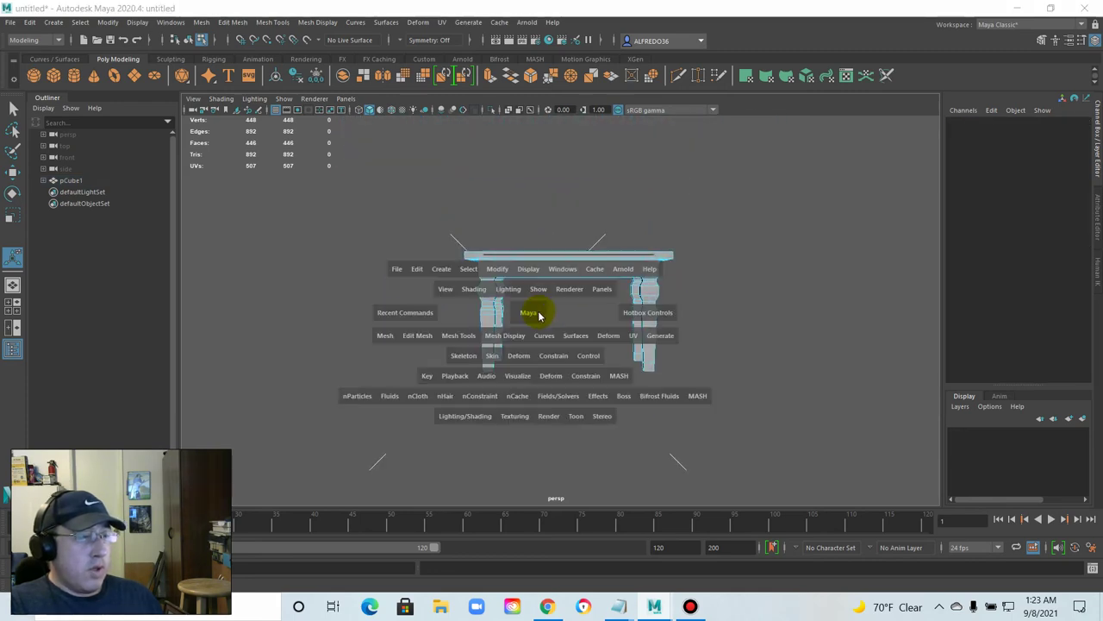
{"action": "key", "text": "space"}
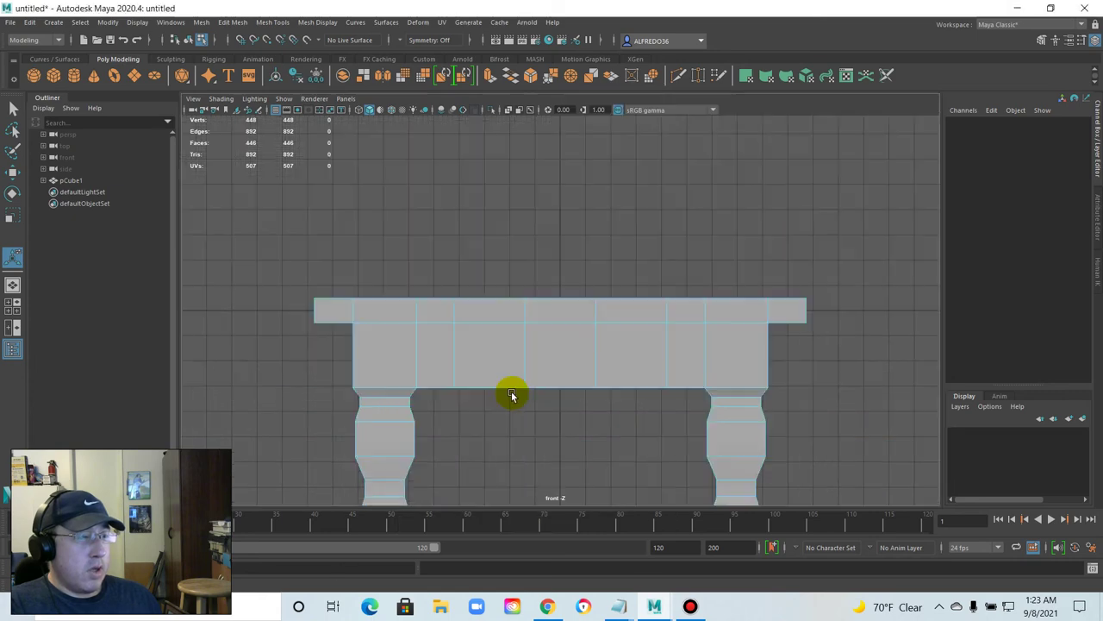
{"action": "scroll", "coordinate": [512, 394], "scroll_direction": "down", "scroll_amount": 3}
{"action": "middle_click_drag", "start_coordinate": [527, 374], "coordinate": [544, 229], "text": "alt"}
{"action": "right_click_drag", "start_coordinate": [457, 371], "coordinate": [394, 302]}
{"action": "left_click_drag", "start_coordinate": [385, 358], "coordinate": [719, 419]}
{"action": "key", "text": "w"}
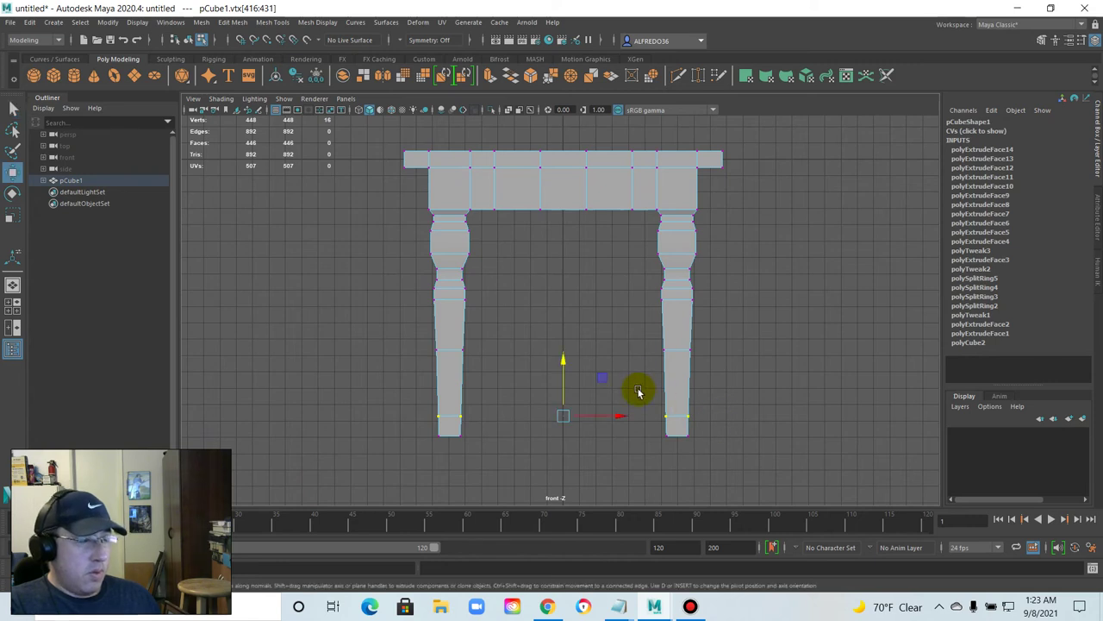
{"action": "left_click_drag", "start_coordinate": [567, 362], "coordinate": [564, 350]}
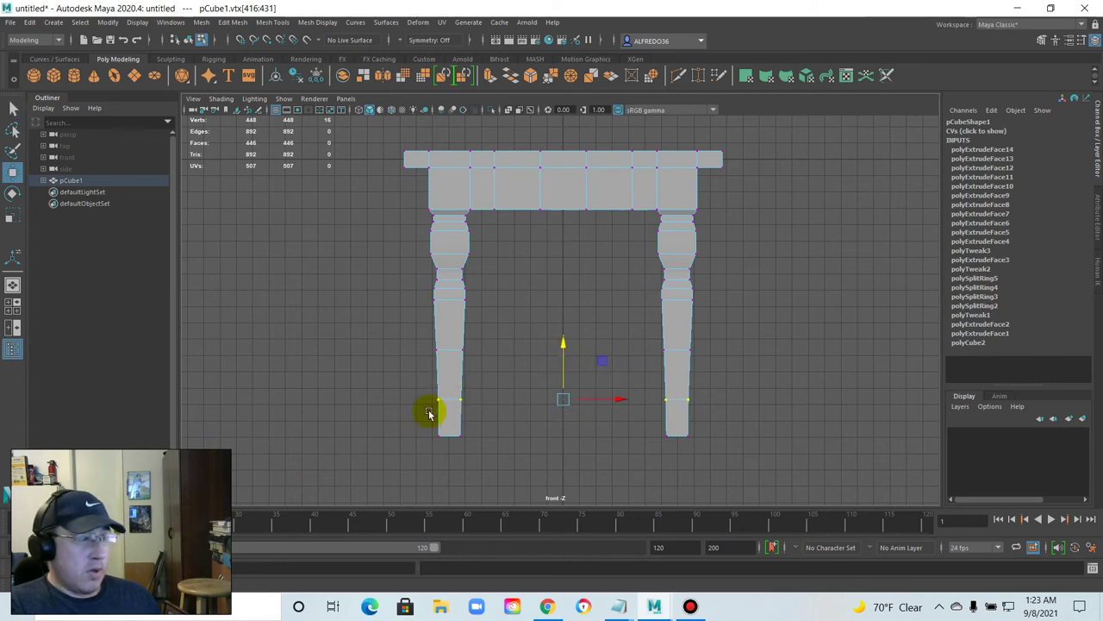
{"action": "left_click_drag", "start_coordinate": [407, 412], "coordinate": [683, 442]}
{"action": "left_click_drag", "start_coordinate": [574, 382], "coordinate": [567, 387]}
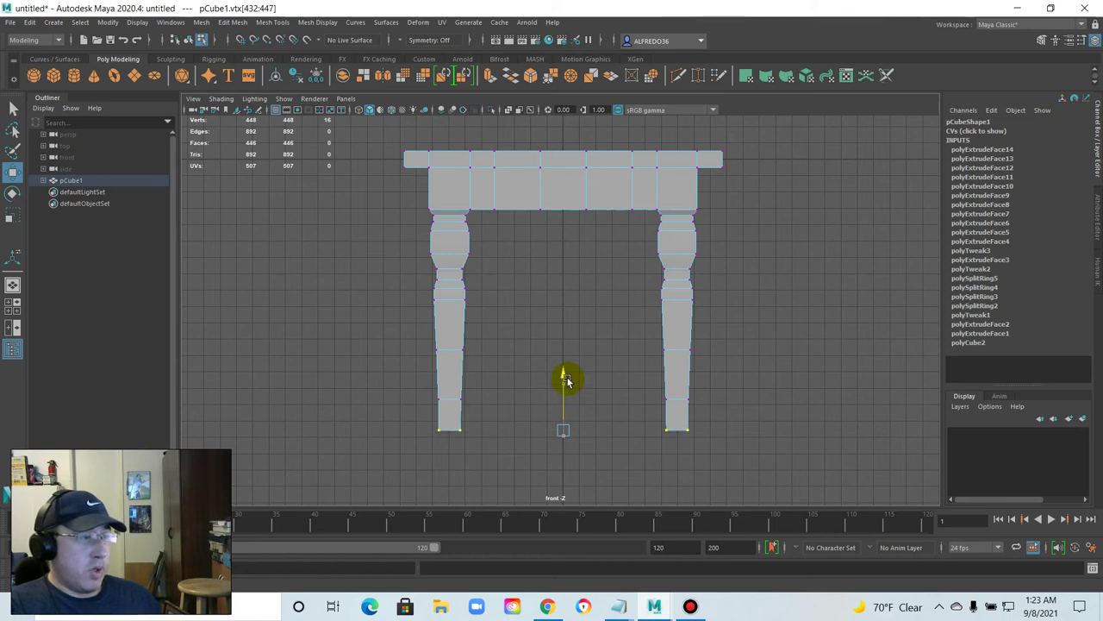
Raise the three lowest vertex rows of the legs, and move the lowest two rows up further to shorten the legs.
{"action": "left_click_drag", "start_coordinate": [406, 333], "coordinate": [671, 443]}
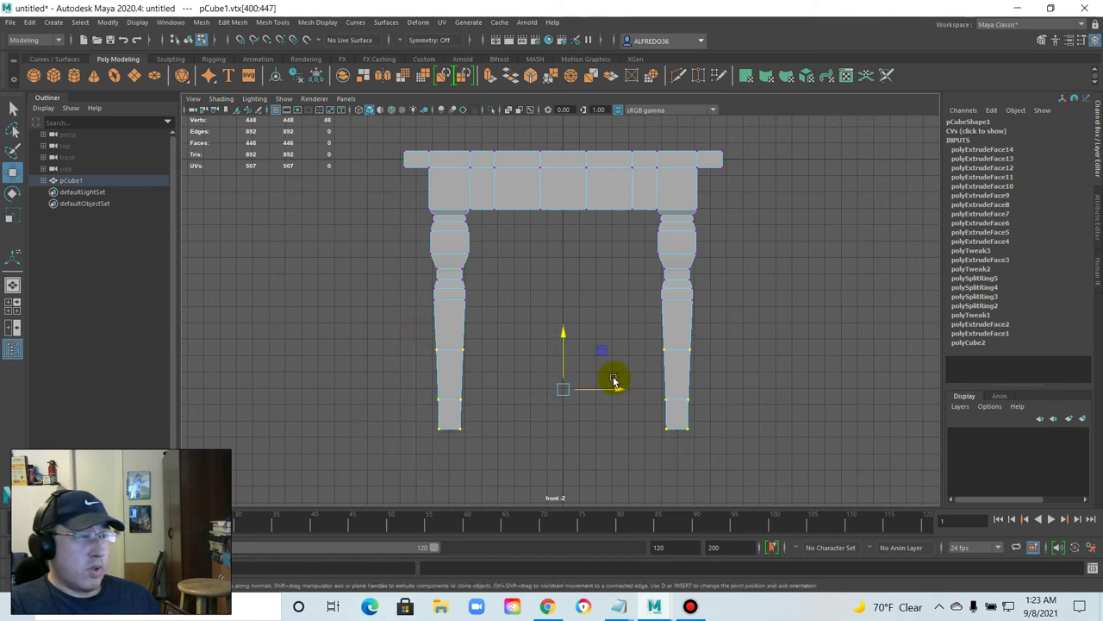
{"action": "left_click_drag", "start_coordinate": [567, 339], "coordinate": [566, 331]}
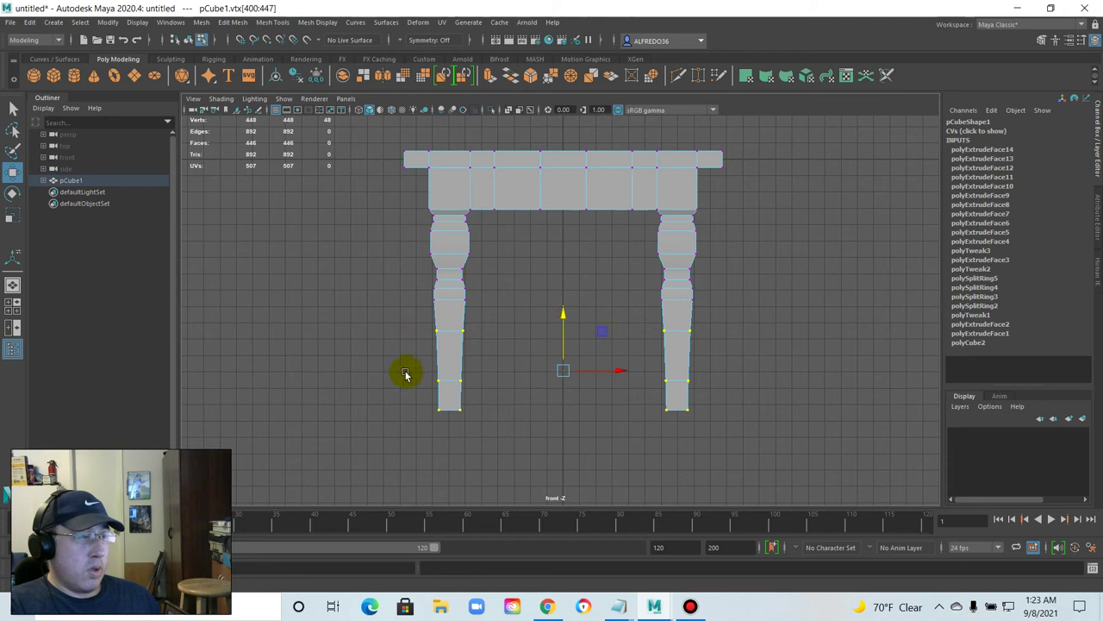
{"action": "left_click_drag", "start_coordinate": [403, 366], "coordinate": [684, 439]}
{"action": "left_click_drag", "start_coordinate": [564, 342], "coordinate": [565, 342]}
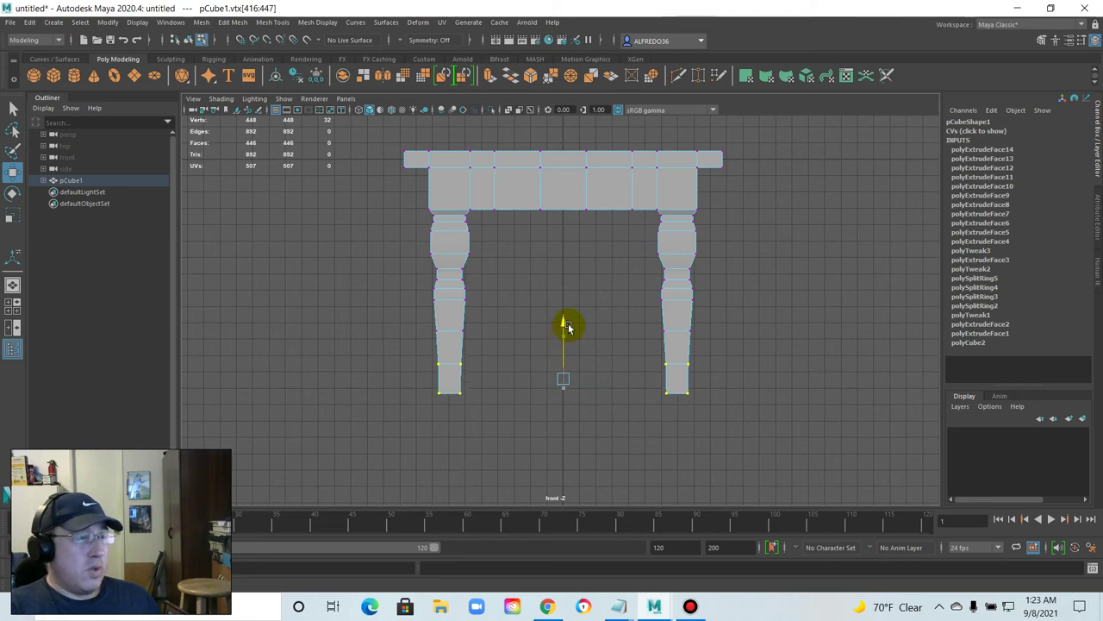
Lower the bottom end vertices of all the legs slightly to lengthen the foot segments, and clear the selection.
{"action": "left_click_drag", "start_coordinate": [404, 374], "coordinate": [828, 488]}
{"action": "left_click", "coordinate": [619, 387]}
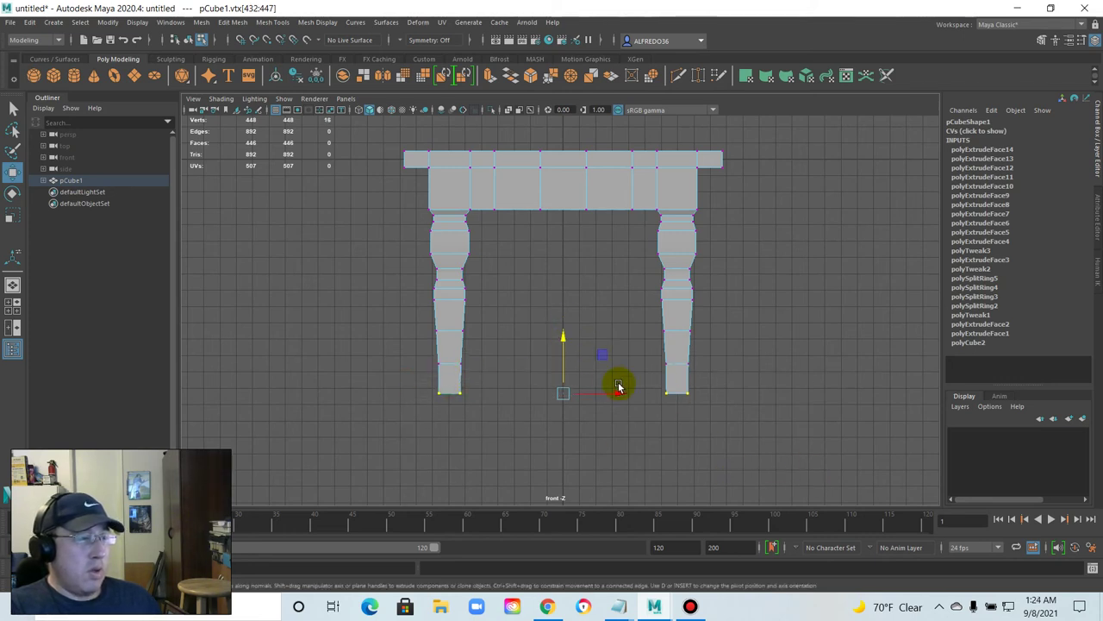
{"action": "left_click", "coordinate": [552, 352]}
{"action": "left_click_drag", "start_coordinate": [402, 377], "coordinate": [732, 444]}
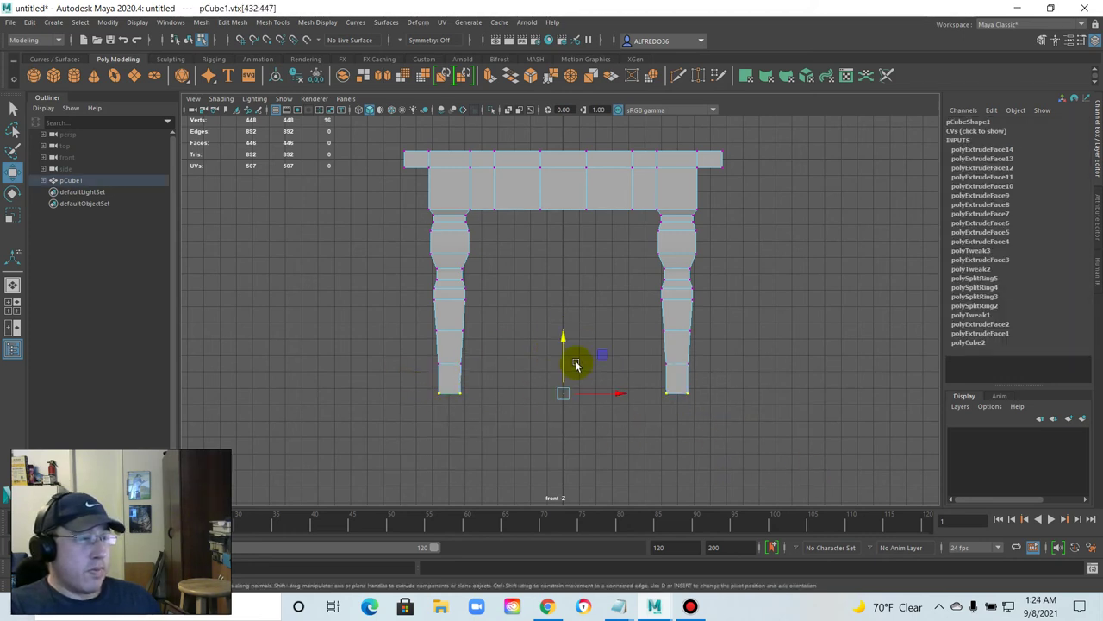
{"action": "left_click", "coordinate": [554, 337]}
{"action": "left_click_drag", "start_coordinate": [392, 385], "coordinate": [733, 431]}
{"action": "left_click", "coordinate": [311, 302]}
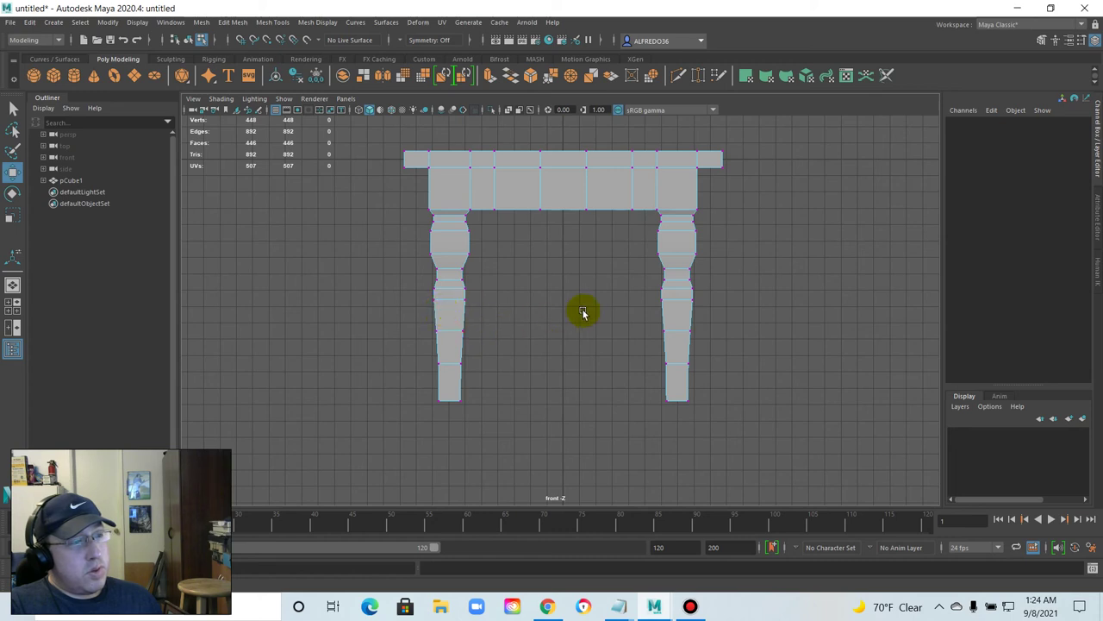
Return to the perspective view and select the whole table in object mode.
{"action": "key", "text": "space"}
{"action": "key", "text": "space"}
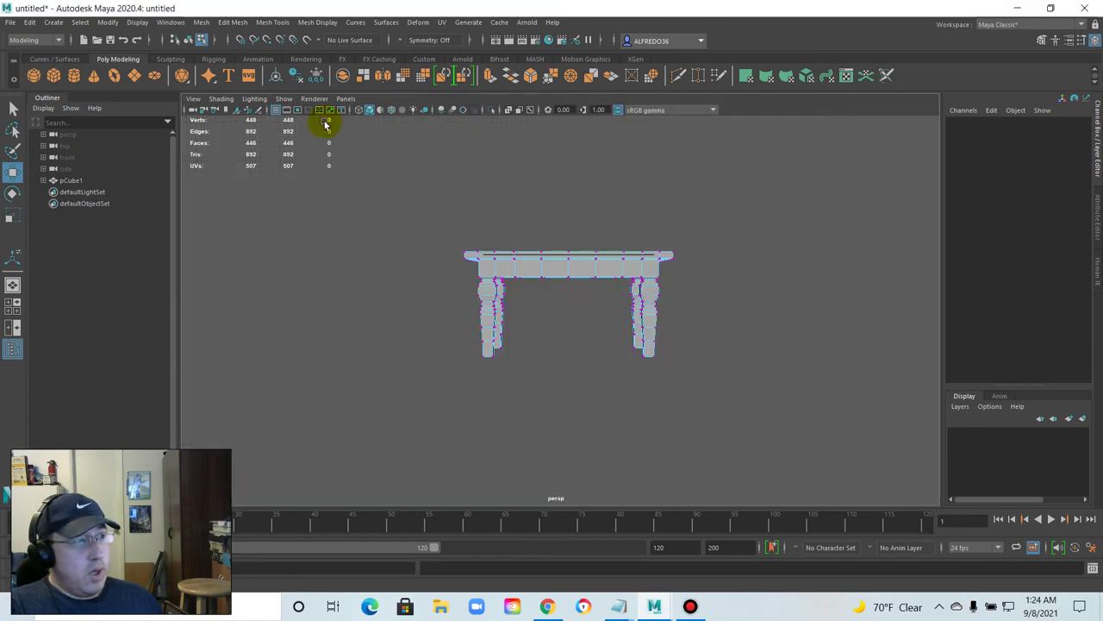
{"action": "left_click", "coordinate": [199, 41]}
{"action": "left_click", "coordinate": [542, 345]}
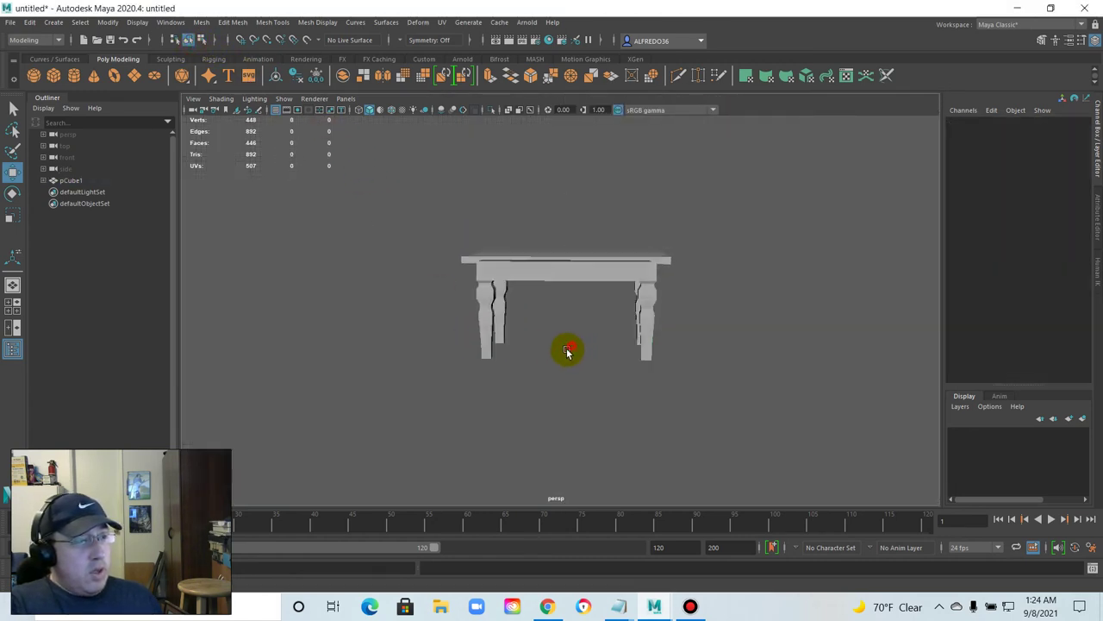
{"action": "left_click_drag", "start_coordinate": [569, 352], "coordinate": [561, 387], "text": "alt"}
{"action": "left_click", "coordinate": [561, 387]}
Examine the table's top, rim, underside and leg proportions from all around, above and below.
{"action": "left_click_drag", "start_coordinate": [707, 396], "coordinate": [591, 357], "text": "alt"}
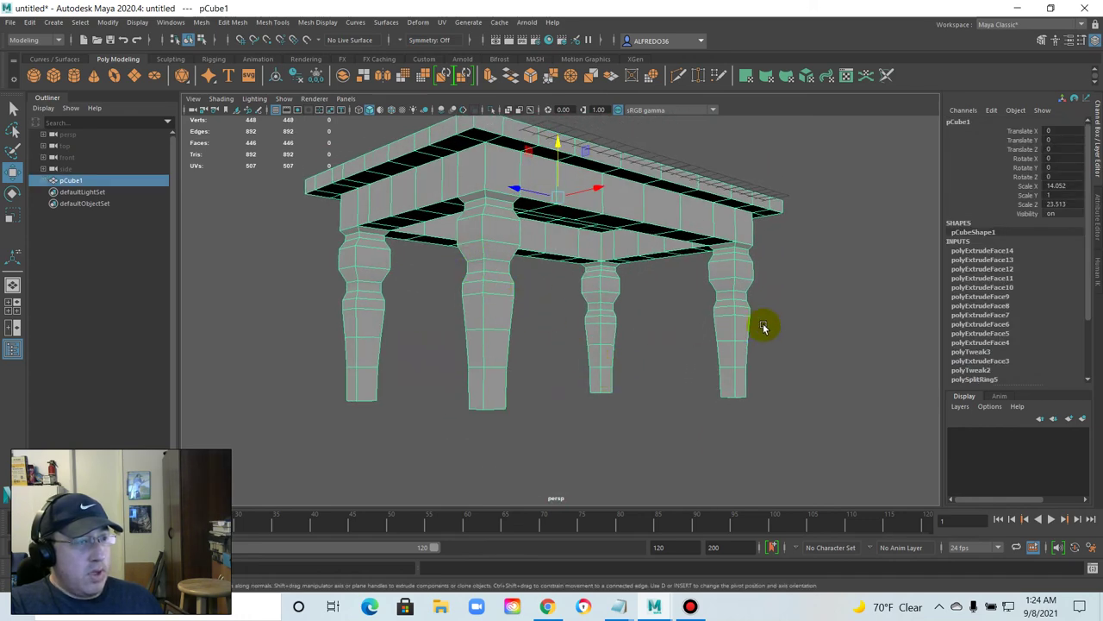
{"action": "left_click_drag", "start_coordinate": [759, 320], "coordinate": [465, 323], "text": "alt"}
{"action": "left_click_drag", "start_coordinate": [408, 251], "coordinate": [408, 284], "text": "alt"}
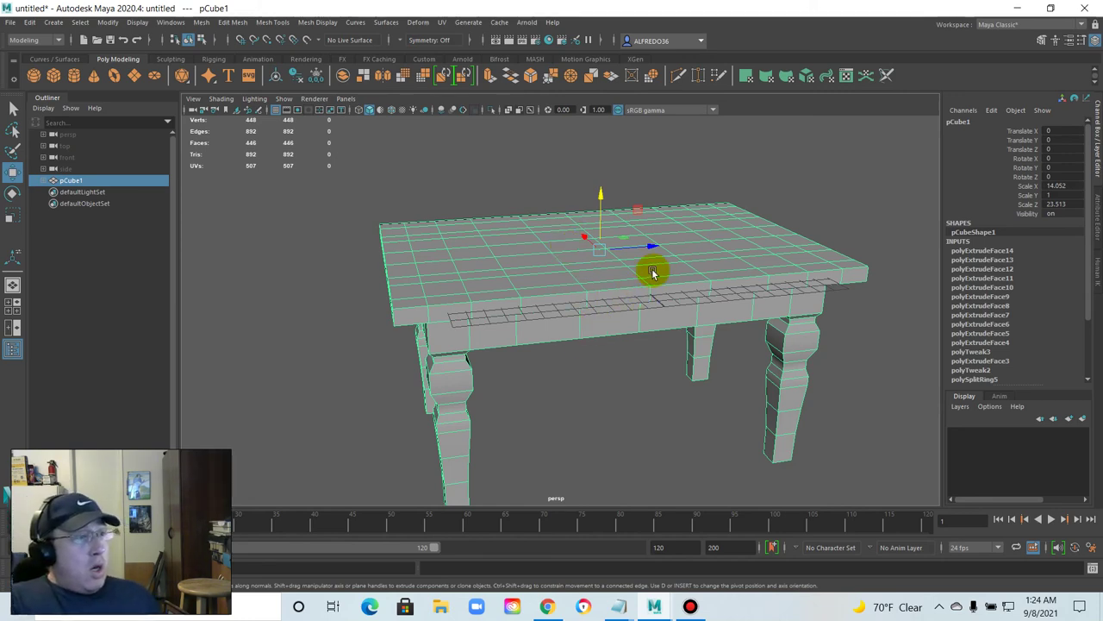
{"action": "left_click_drag", "start_coordinate": [653, 271], "coordinate": [499, 297], "text": "alt"}
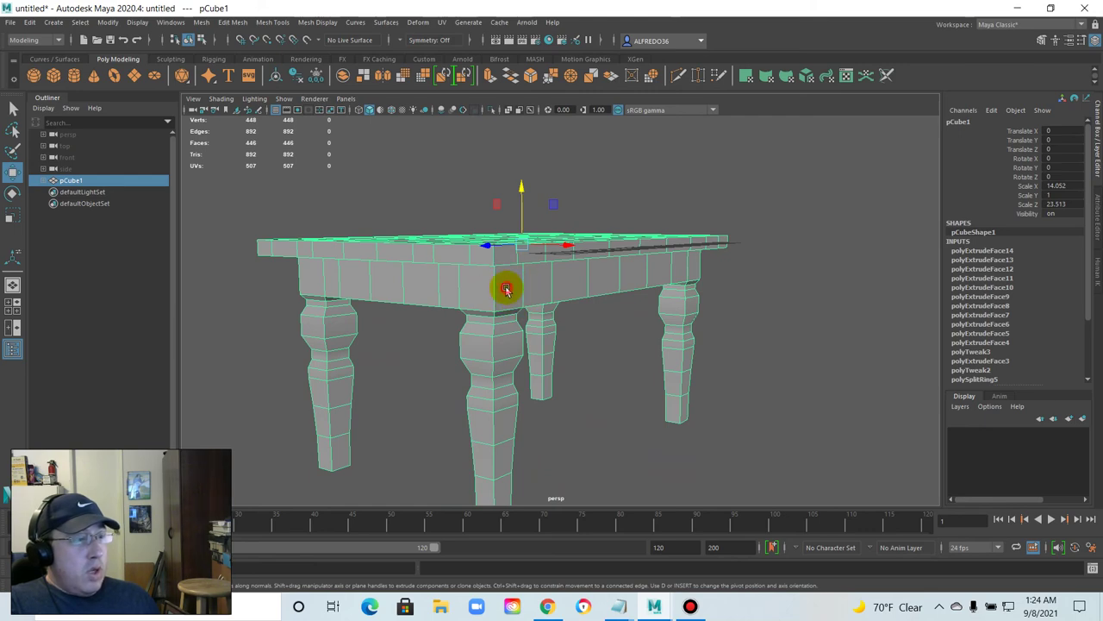
{"action": "left_click_drag", "start_coordinate": [483, 308], "coordinate": [627, 307], "text": "alt"}
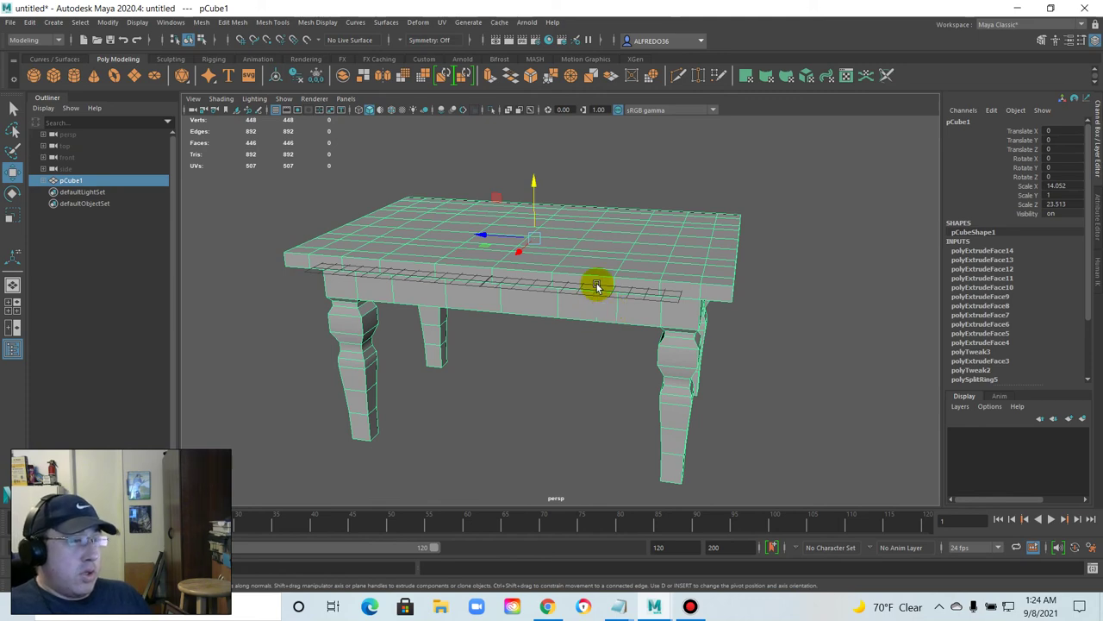
{"action": "left_click_drag", "start_coordinate": [658, 296], "coordinate": [469, 255], "text": "alt"}
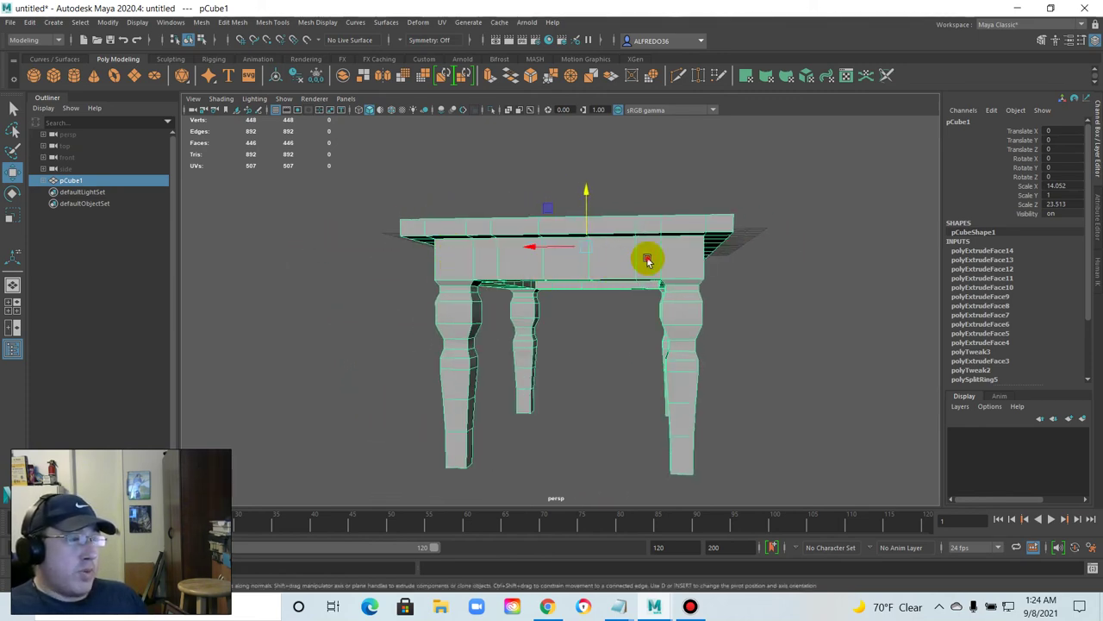
{"action": "left_click_drag", "start_coordinate": [746, 268], "coordinate": [616, 290], "text": "alt"}
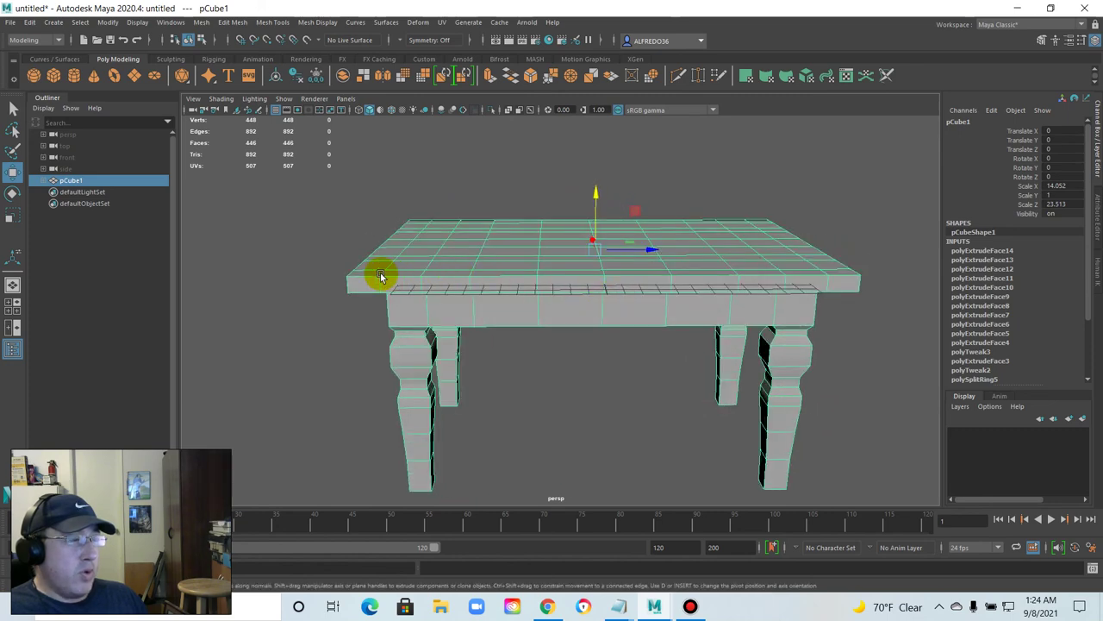
{"action": "left_click", "coordinate": [327, 279]}
{"action": "left_click_drag", "start_coordinate": [815, 381], "coordinate": [758, 330], "text": "alt"}
{"action": "left_click", "coordinate": [588, 318]}
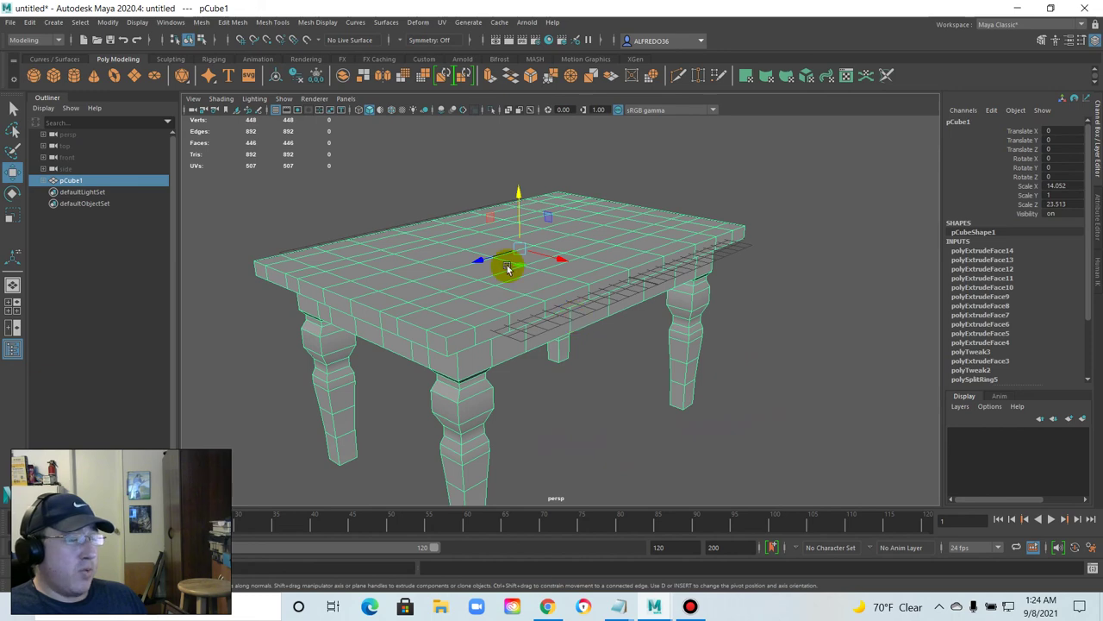
{"action": "left_click_drag", "start_coordinate": [429, 294], "coordinate": [401, 330], "text": "alt"}
{"action": "left_click", "coordinate": [399, 333]}
{"action": "left_click", "coordinate": [467, 317]}
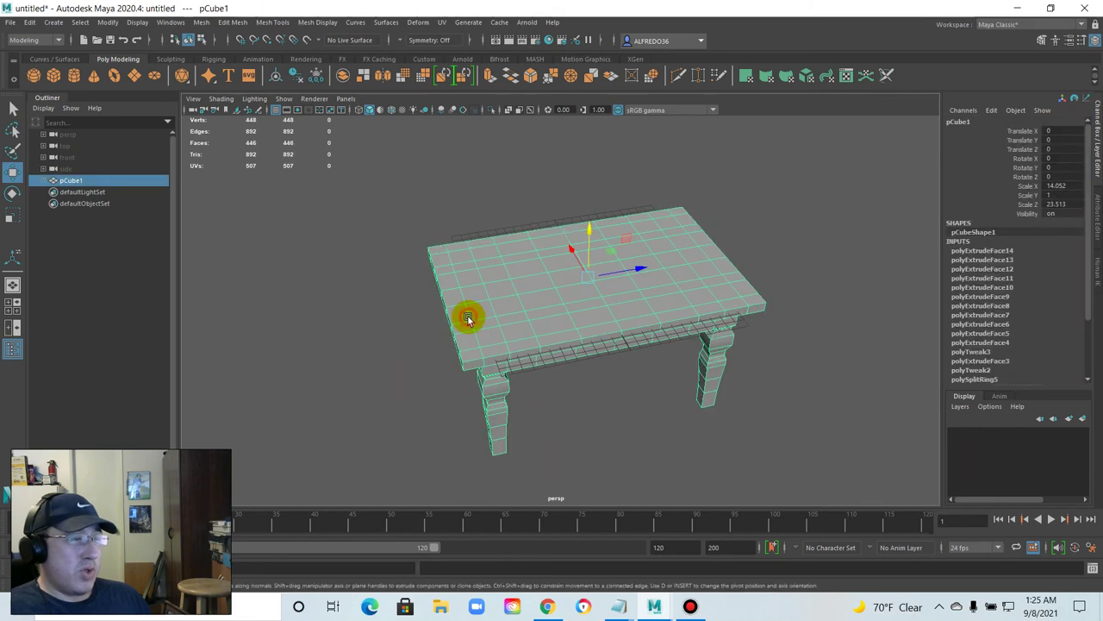
{"action": "left_click_drag", "start_coordinate": [541, 301], "coordinate": [548, 336], "text": "alt"}
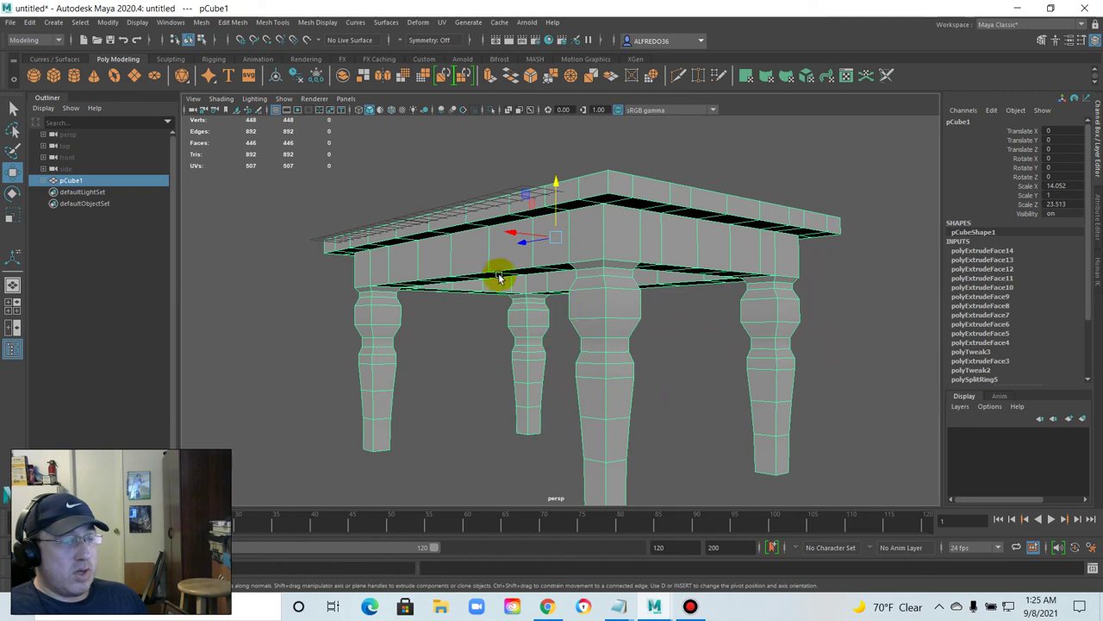
Try the Remesh operation on the whole table mesh, and undo it.
{"action": "left_click", "coordinate": [201, 21]}
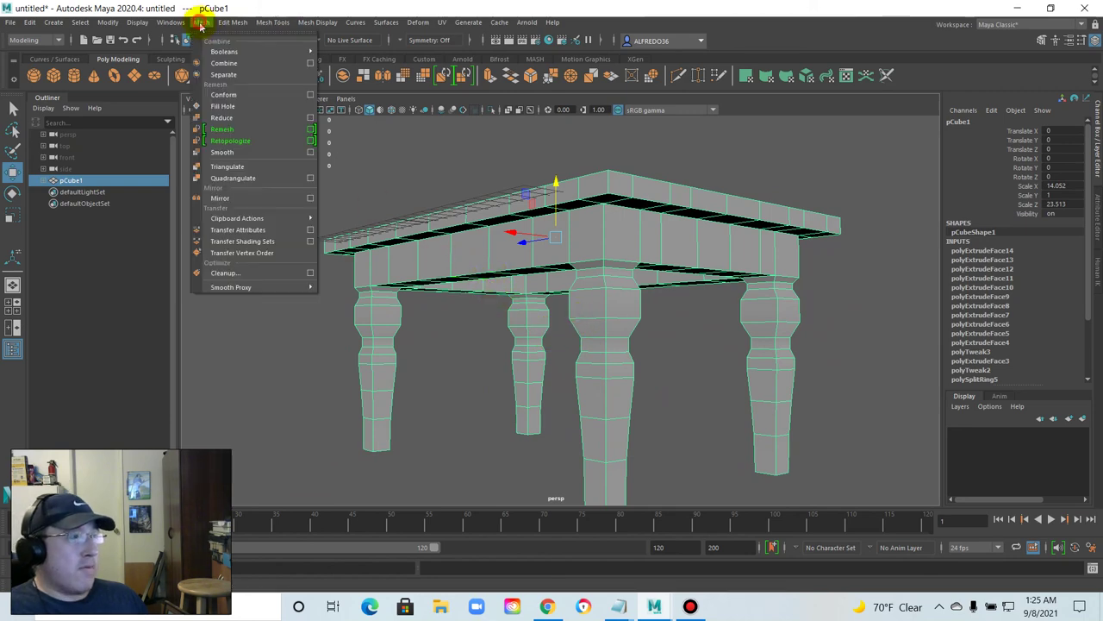
{"action": "left_click", "coordinate": [259, 129]}
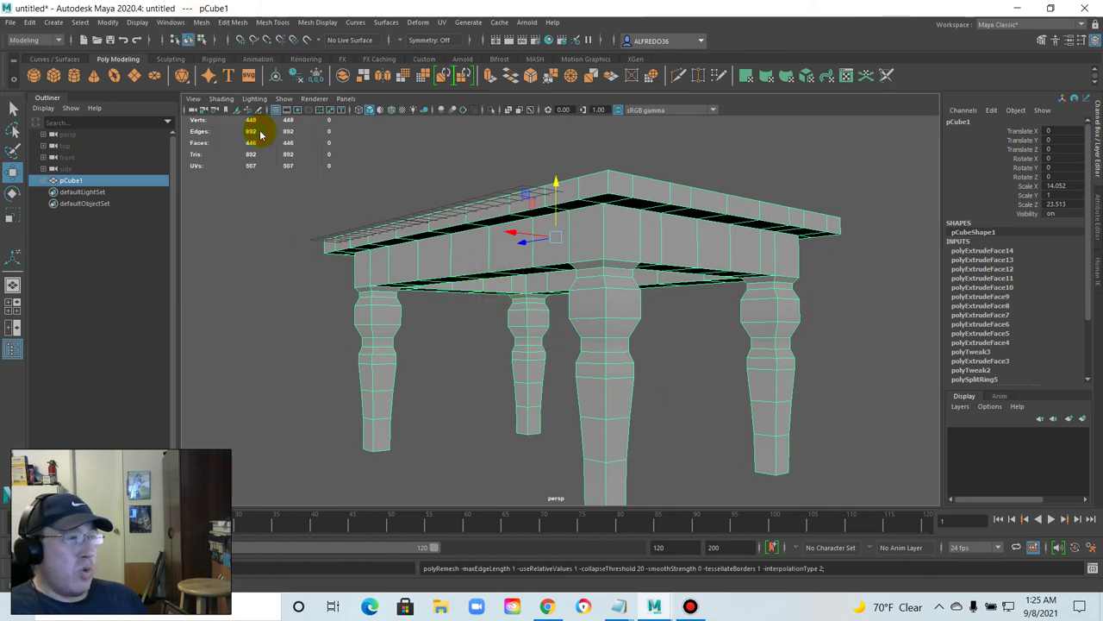
{"action": "left_click", "coordinate": [409, 163]}
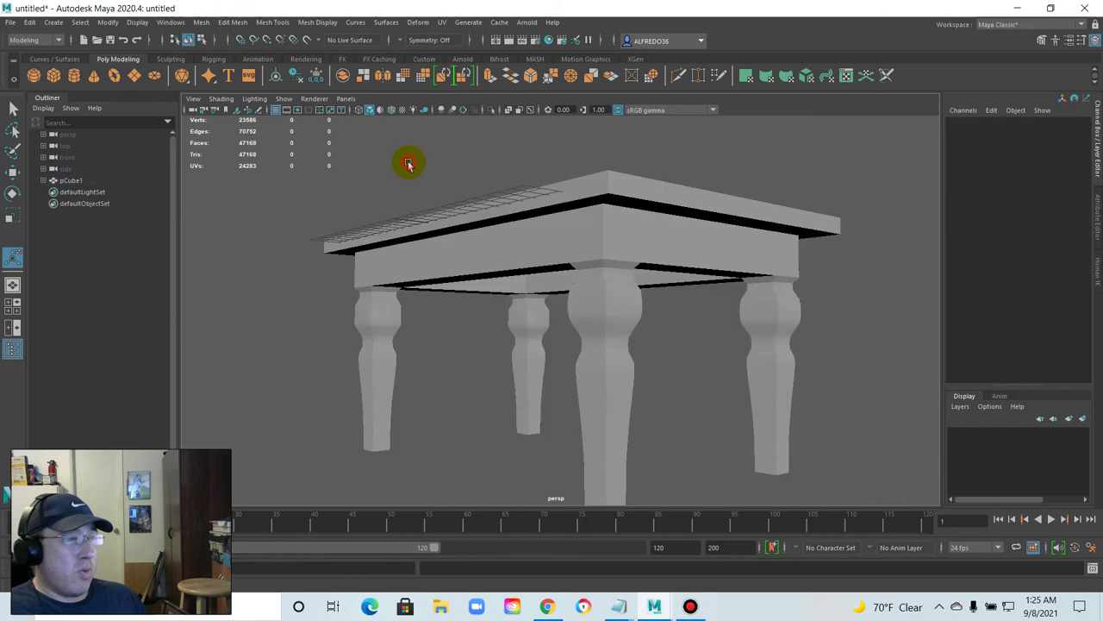
{"action": "left_click", "coordinate": [525, 250]}
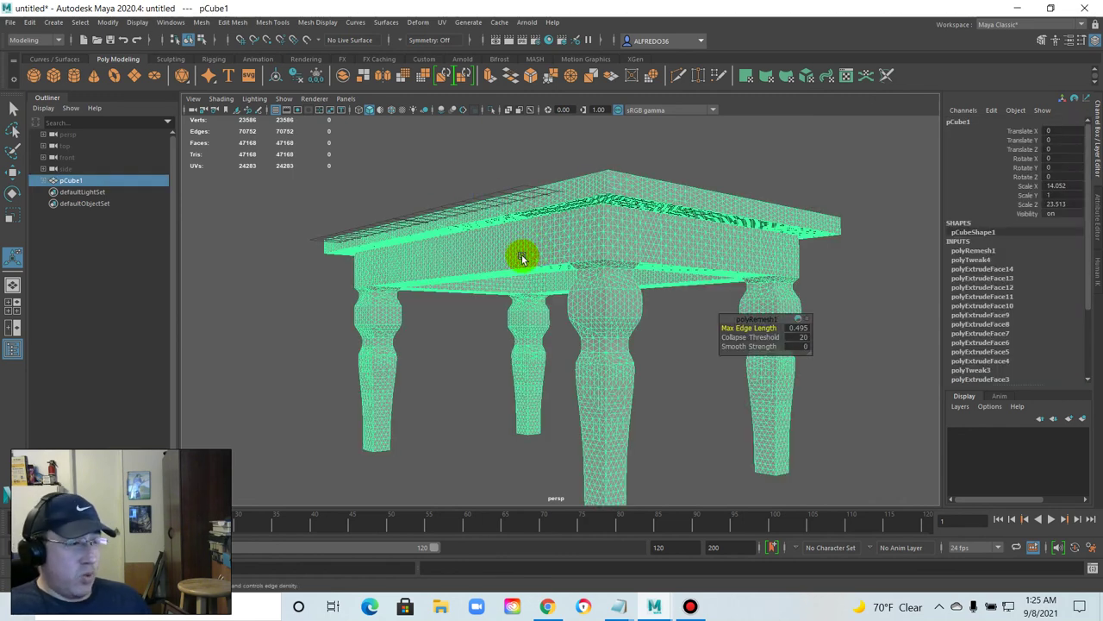
{"action": "key", "text": "ctrl+z"}
{"action": "key", "text": "ctrl+z"}
{"action": "key", "text": "ctrl+z"}
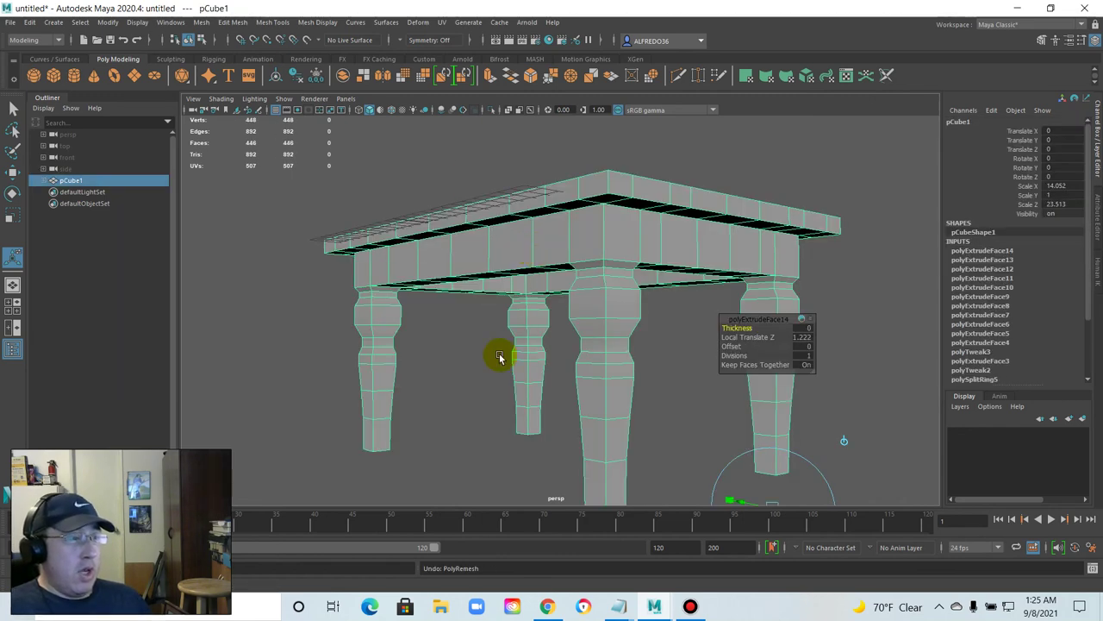
Reselect the table mesh and inspect its top from above.
{"action": "left_click", "coordinate": [474, 375]}
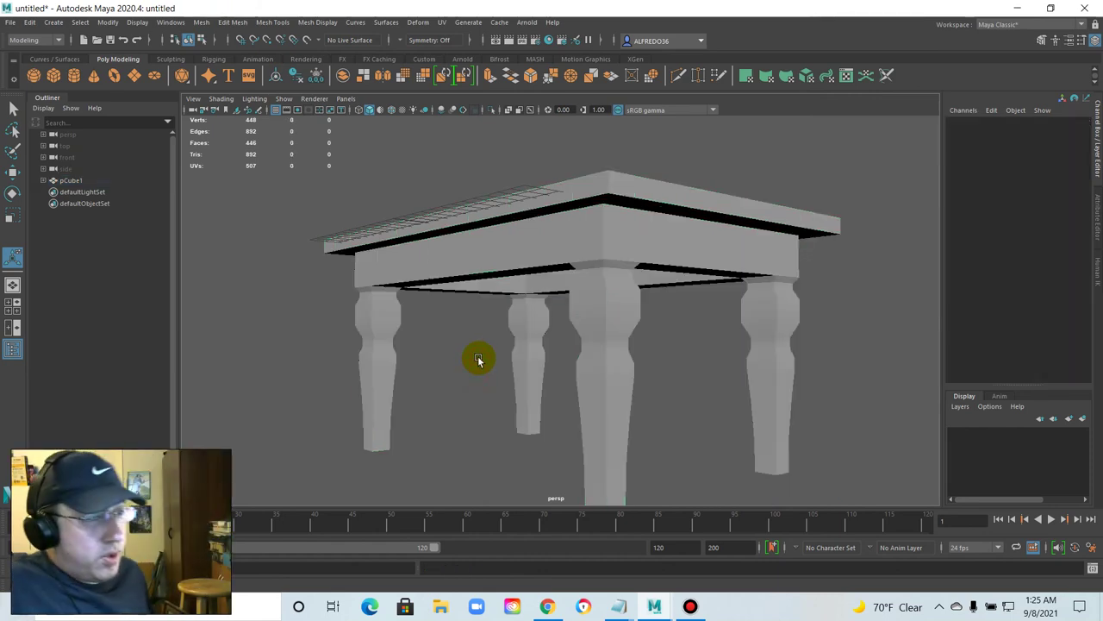
{"action": "left_click", "coordinate": [515, 250]}
{"action": "left_click_drag", "start_coordinate": [514, 252], "coordinate": [481, 252], "text": "alt"}
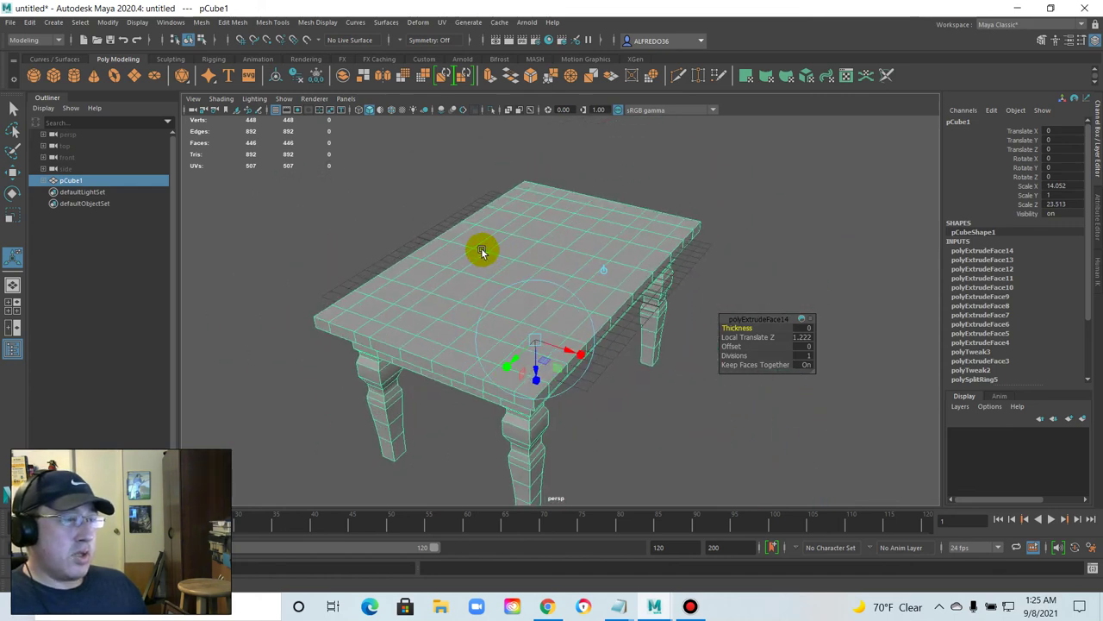